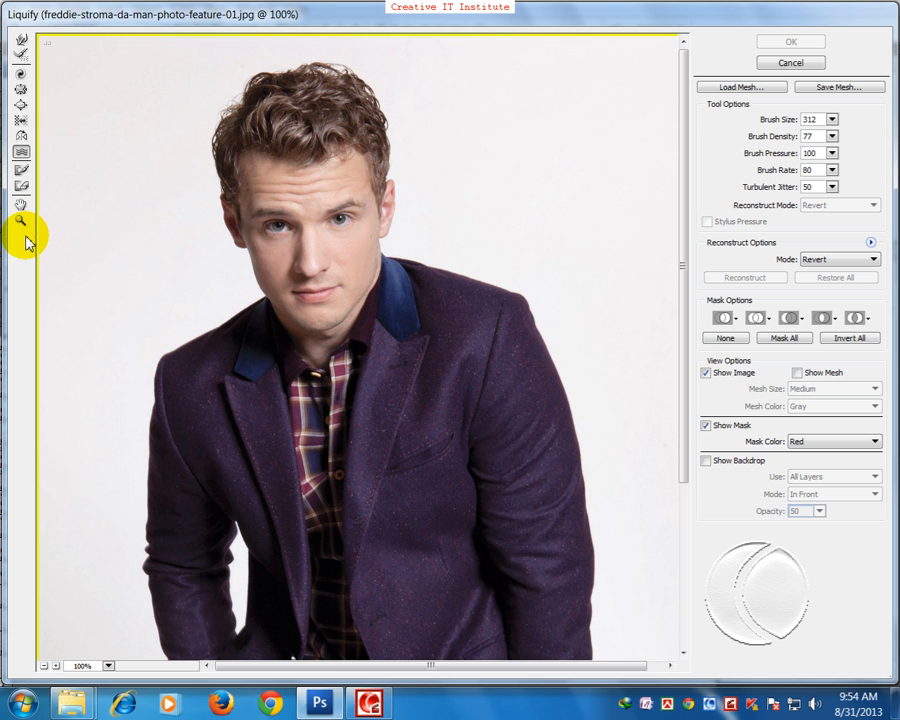
Push the man's left shoulder and upper sleeve inward using the Forward Warp tool with a brush size of 340
left_click(20, 41)
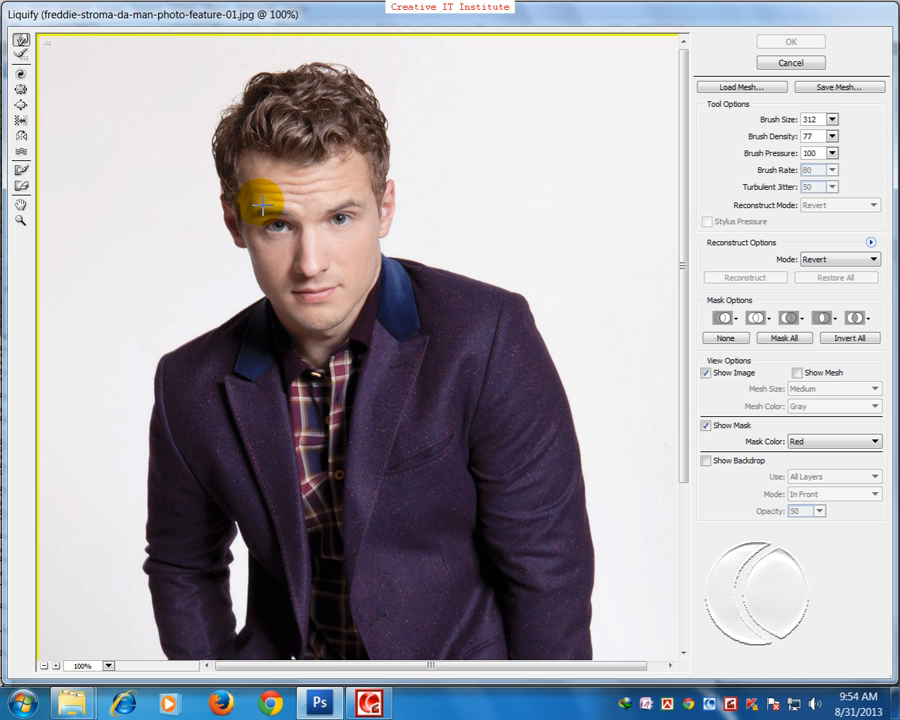
key("bracketleft")
key("bracketleft")
key("bracketleft")
key("bracketleft")
key("bracketleft")
key("bracketleft")
key("bracketleft")
key("bracketleft")
key("bracketleft")
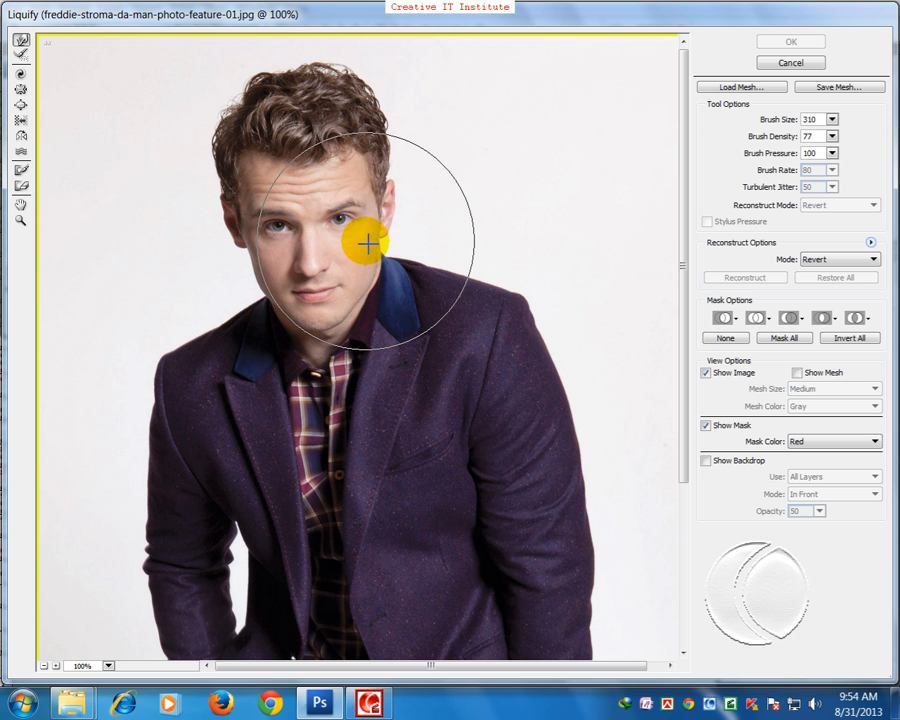
key("bracketright")
key("bracketright")
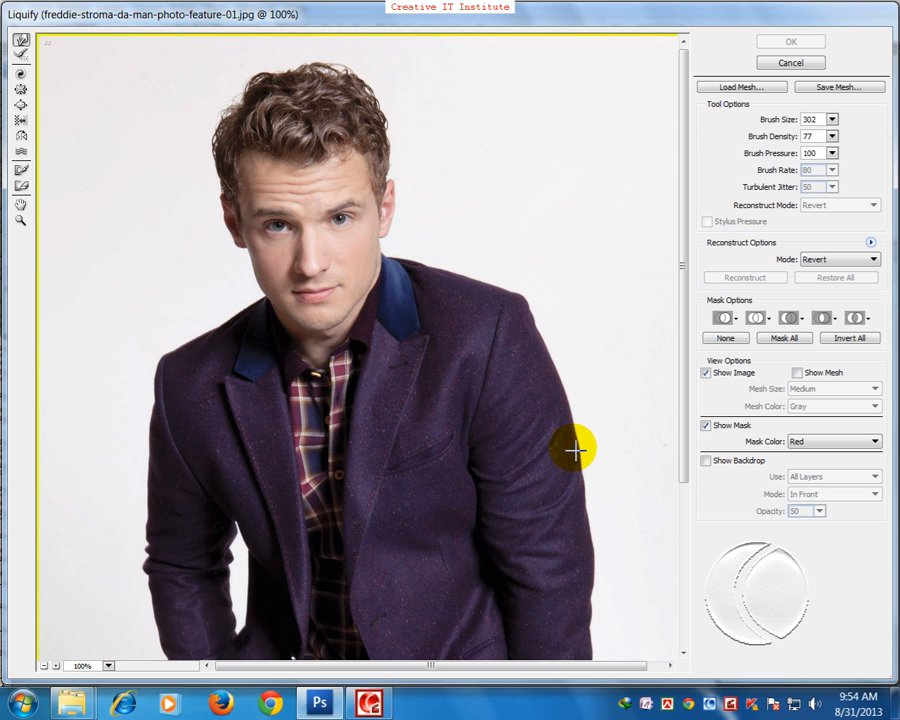
key("bracketright")
key("bracketright")
key("bracketright")
key("bracketright")
key("bracketright")
key("bracketright")
key("bracketright")
key("bracketright")
key("bracketright")
key("bracketright")
mouse_move(552, 385)
left_mouse_down()
mouse_move(620, 523)
mouse_move(578, 502)
left_mouse_up()
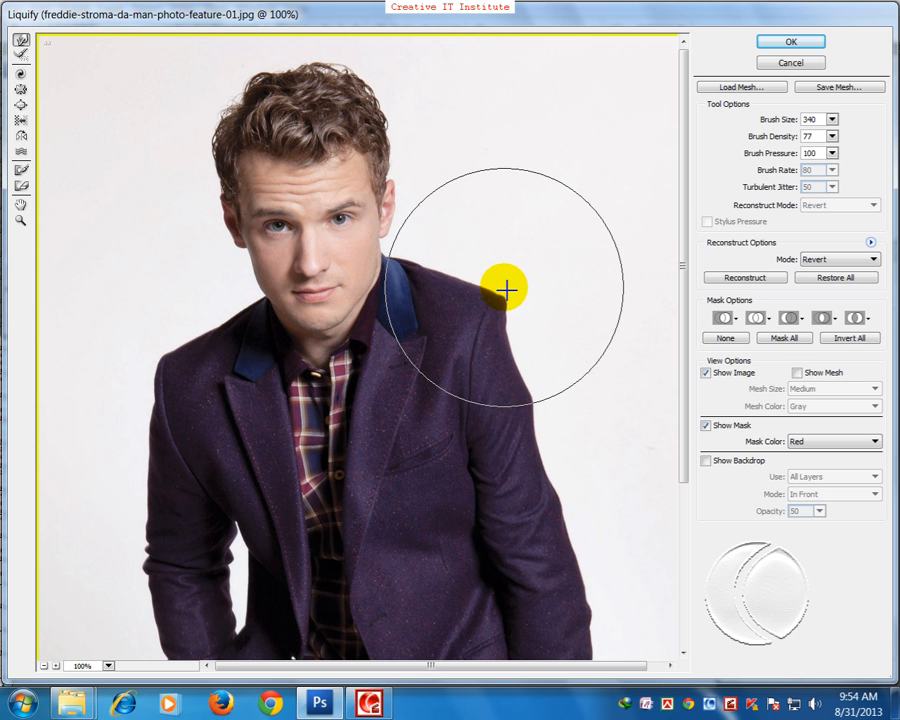
Slim the man's right shoulder and sleeve by warping the jacket edge toward the body
left_click_drag(66, 436, 175, 425)
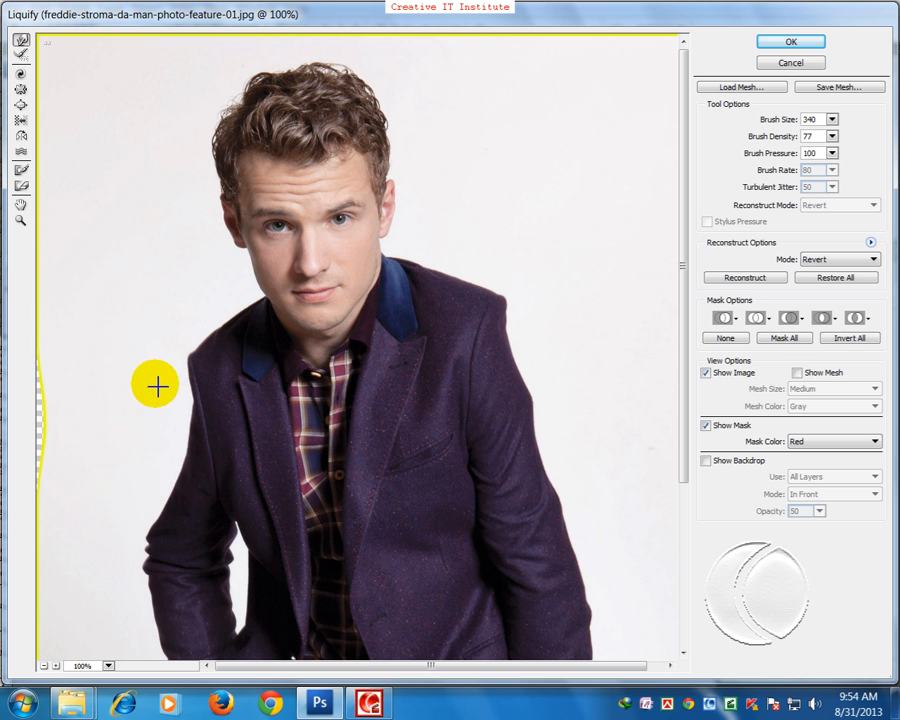
mouse_move(119, 542)
left_mouse_down()
mouse_move(159, 538)
mouse_move(155, 567)
left_mouse_up()
left_click_drag(155, 375, 348, 388)
Reduce the brush size to 170 and narrow both jacket shoulders into a rounder slope
key("bracketleft")
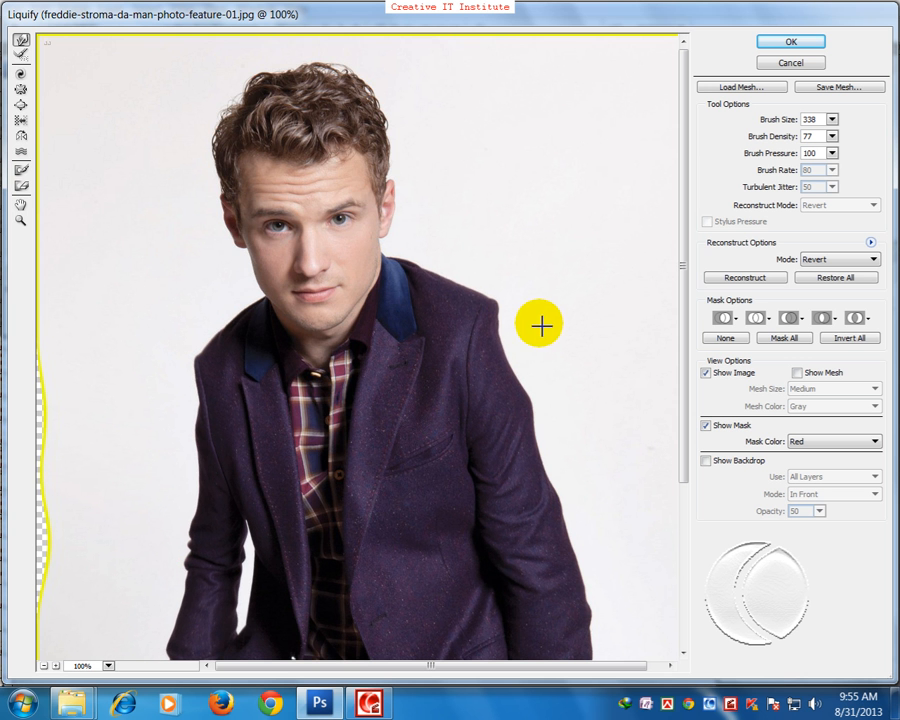
key("bracketright")
key("bracketleft")
key("bracketleft")
key("bracketleft")
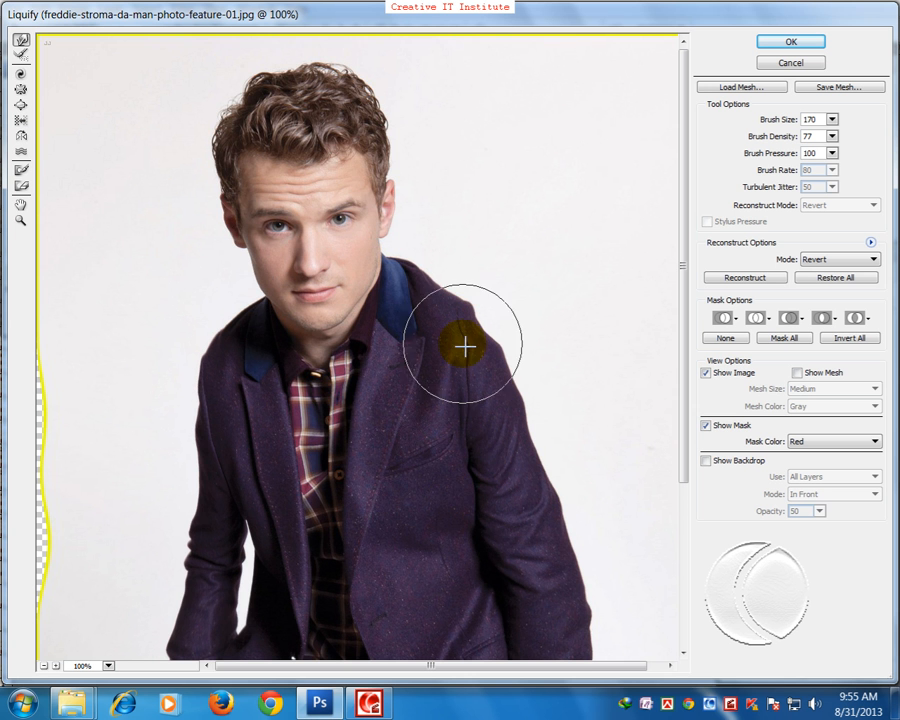
Set the brush size to 218 and warp the hair and sides of the head outward to widen it
key("bracketright")
key("bracketright")
key("bracketright")
key("bracketright")
key("bracketright")
key("bracketright")
key("bracketright")
key("bracketright")
key("bracketright")
key("bracketright")
key("bracketright")
key("bracketright")
key("bracketright")
key("bracketright")
key("bracketright")
key("bracketright")
key("bracketright")
key("bracketright")
key("bracketright")
key("bracketright")
key("bracketright")
key("bracketright")
key("bracketright")
key("bracketright")
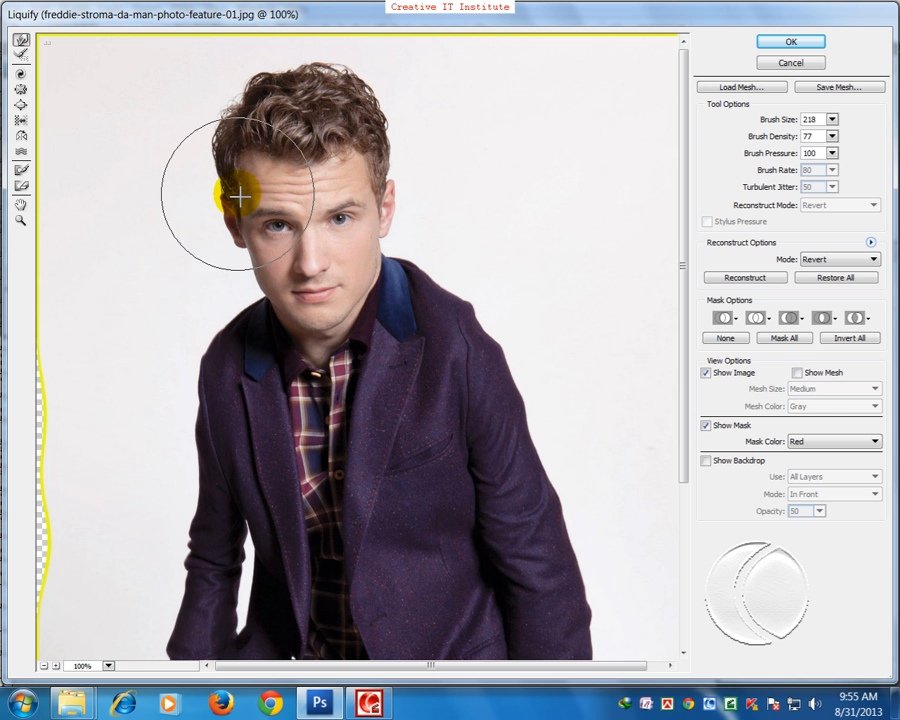
mouse_move(352, 189)
left_mouse_down()
mouse_move(368, 176)
mouse_move(280, 116)
mouse_move(245, 123)
mouse_move(224, 185)
mouse_move(259, 263)
left_mouse_up()
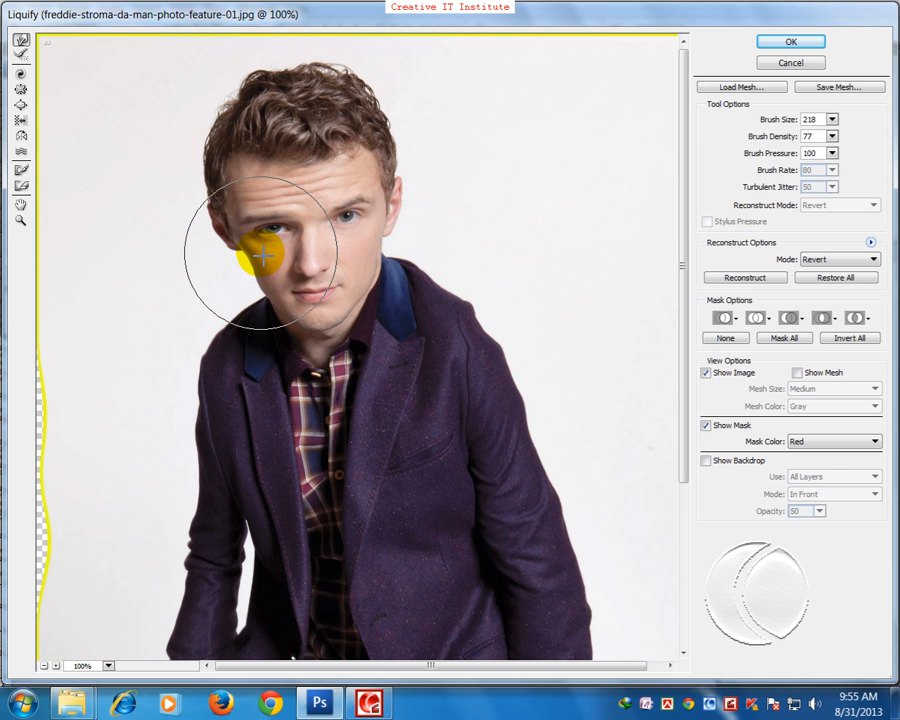
Warp the cheeks and jaw wider with a brush size of 166 and undo the last stroke
key("bracketleft")
key("bracketleft")
key("bracketleft")
key("bracketleft")
key("bracketleft")
key("bracketleft")
key("bracketleft")
key("bracketleft")
key("bracketleft")
key("bracketleft")
key("bracketleft")
key("bracketleft")
key("bracketleft")
key("bracketleft")
key("bracketleft")
key("bracketleft")
key("bracketleft")
key("bracketleft")
key("bracketleft")
key("bracketleft")
key("bracketleft")
mouse_move(383, 242)
left_mouse_down()
mouse_move(272, 279)
mouse_move(292, 312)
mouse_move(333, 316)
mouse_move(355, 309)
mouse_move(387, 234)
left_mouse_up()
key("ctrl+z")
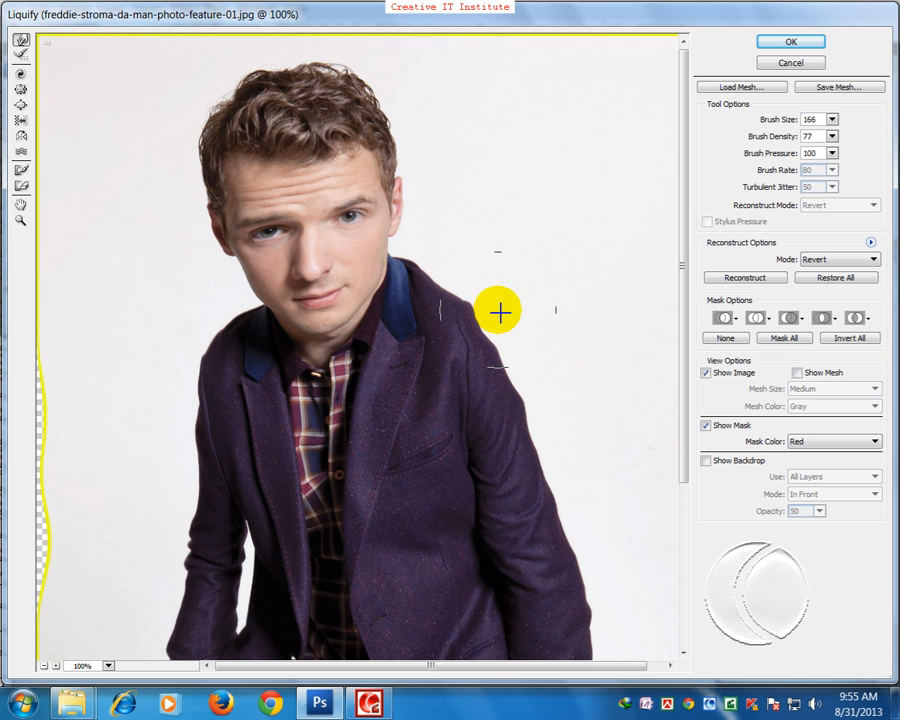
Apply the Liquify distortion, compare it with the original photo, and undo it
left_click(789, 42)
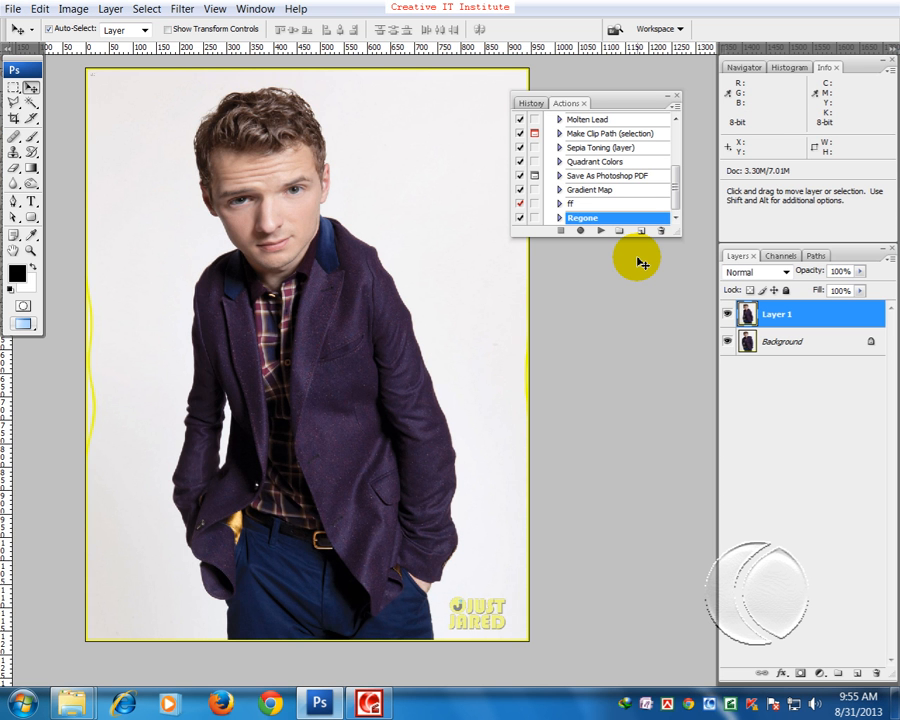
key("ctrl+z")
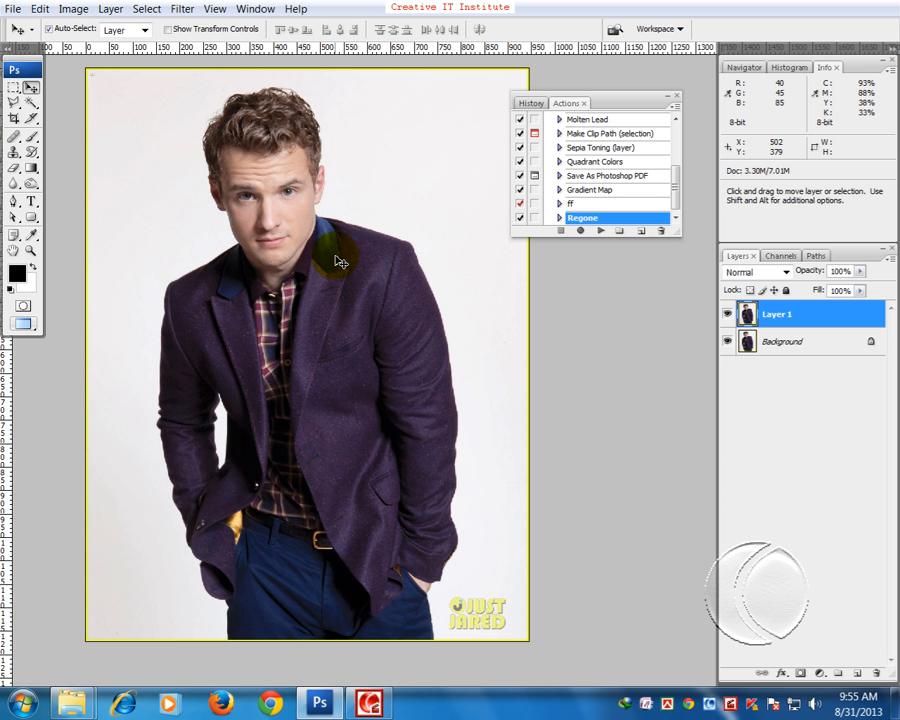
key("ctrl+z")
key("ctrl+z")
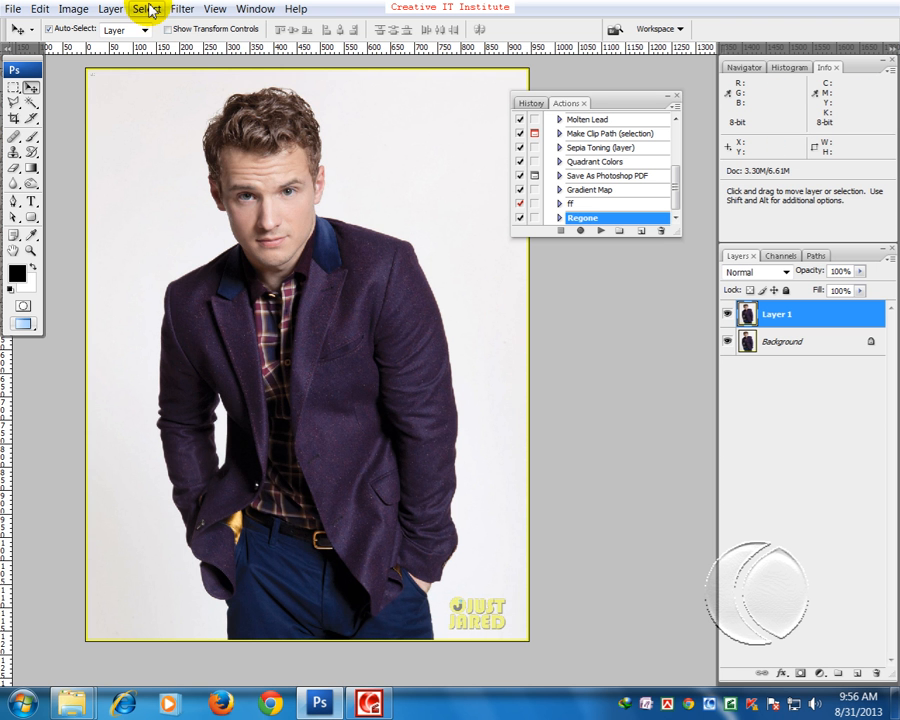
Open the Liquify filter on Layer 1 and warp the man's left shoulder with a brush size of 250
left_click(181, 9)
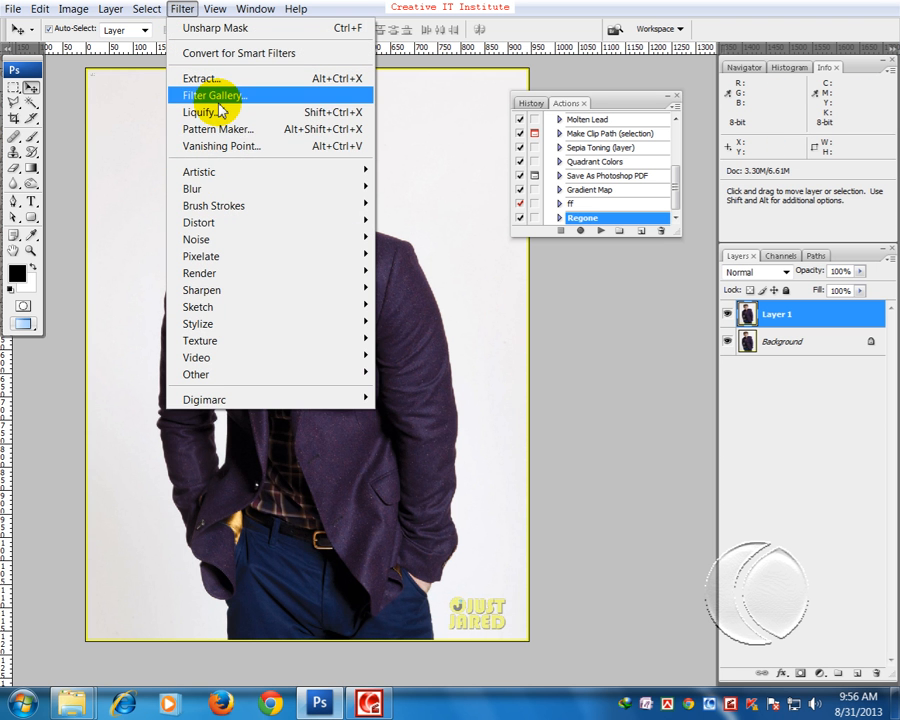
left_click(220, 117)
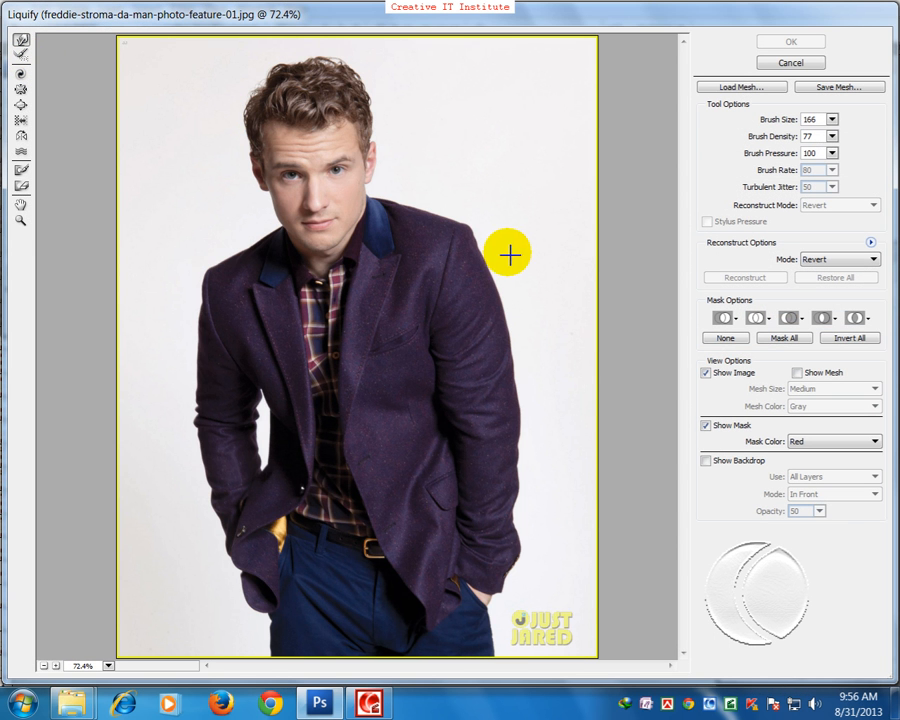
key("bracketright")
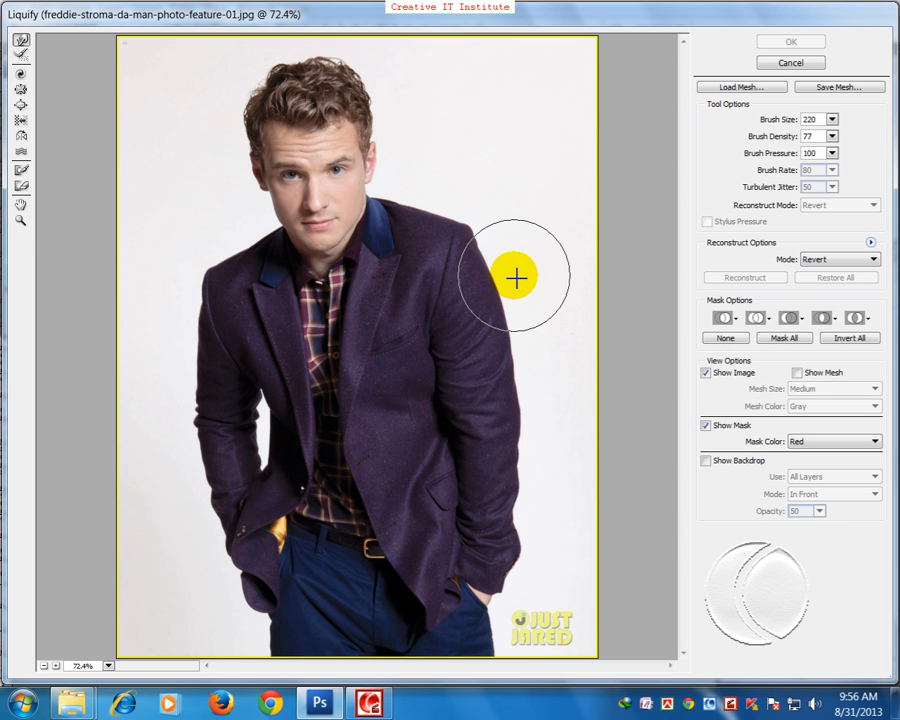
key("bracketright")
left_click_drag(496, 285, 468, 209)
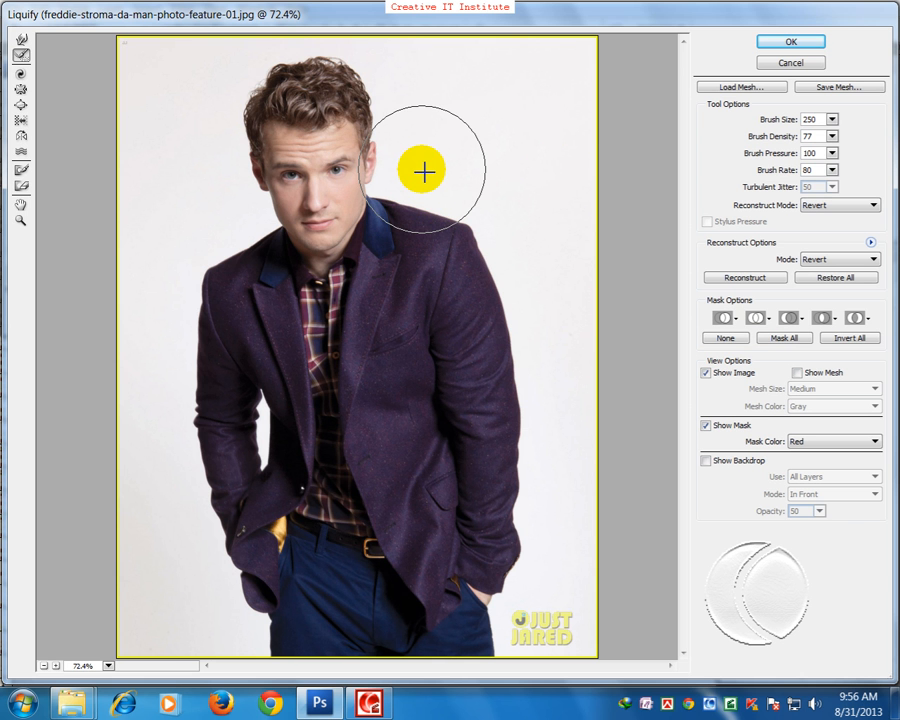
Try the Twirl Clockwise tool around the man's left ear and eye, and restore the area with the Reconstruct tool
left_click(21, 74)
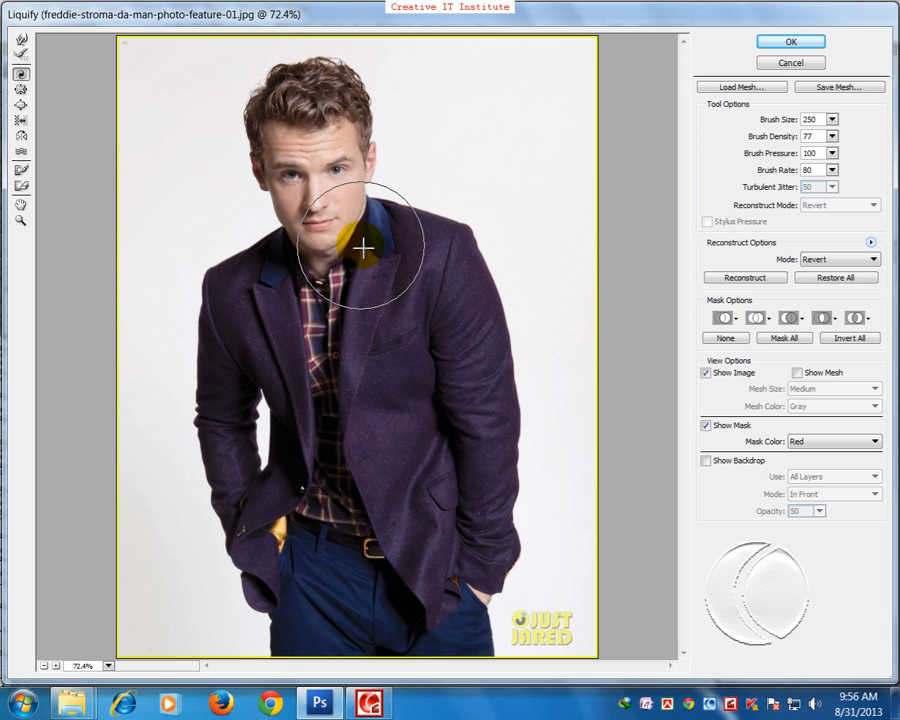
mouse_move(362, 247)
left_mouse_down()
mouse_move(392, 161)
mouse_move(382, 151)
mouse_move(277, 228)
mouse_move(277, 209)
mouse_move(279, 190)
mouse_move(321, 149)
mouse_move(368, 145)
left_mouse_up()
key("ctrl+z")
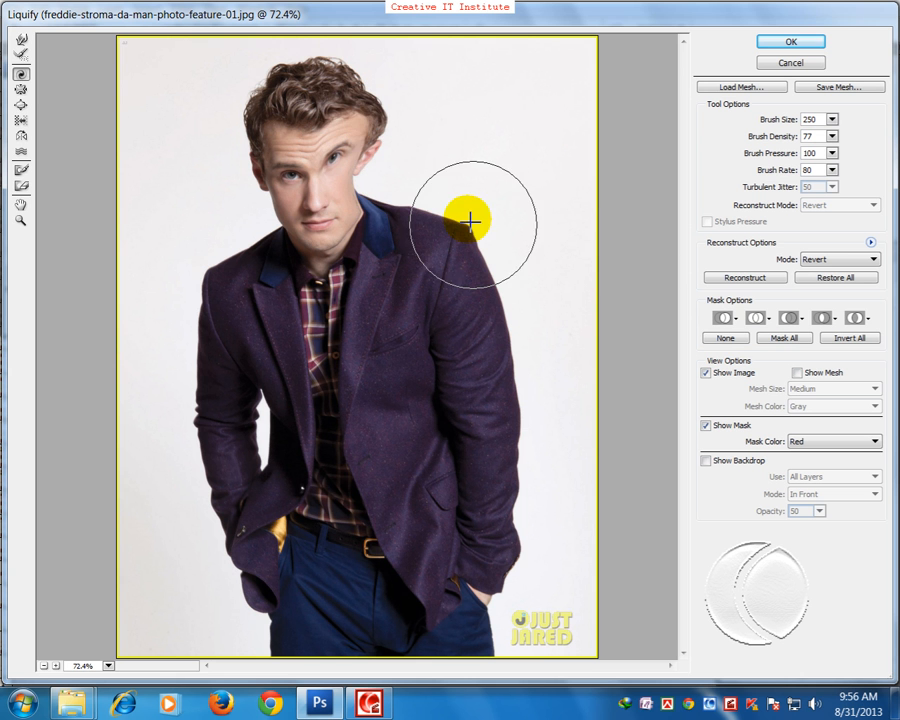
left_click(22, 57)
mouse_move(345, 147)
left_mouse_down()
mouse_move(383, 158)
mouse_move(342, 141)
left_mouse_up()
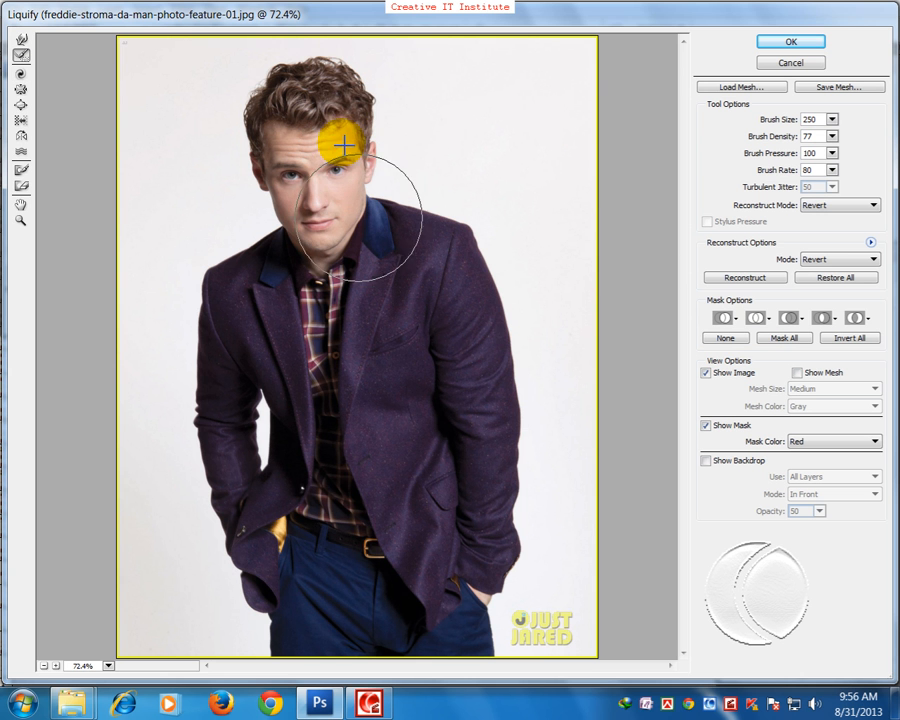
Shrink the face with the Pucker tool at brush size 316 and enlarge the forehead with the Bloat tool
left_click(21, 90)
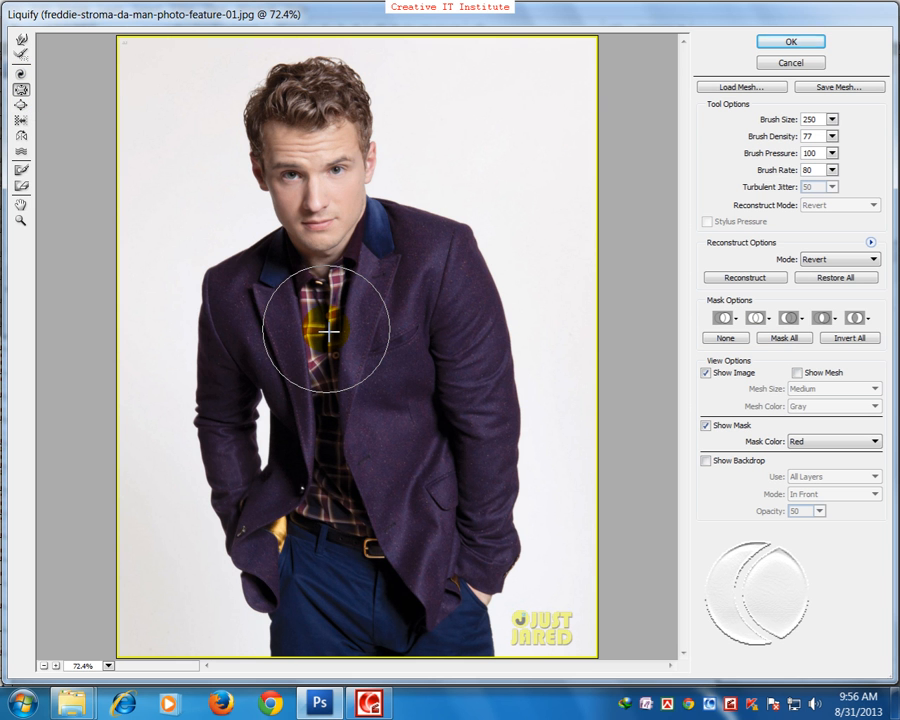
key("bracketright")
key("bracketright")
key("bracketright")
key("bracketright")
key("bracketright")
key("bracketright")
left_click_drag(318, 213, 618, 492)
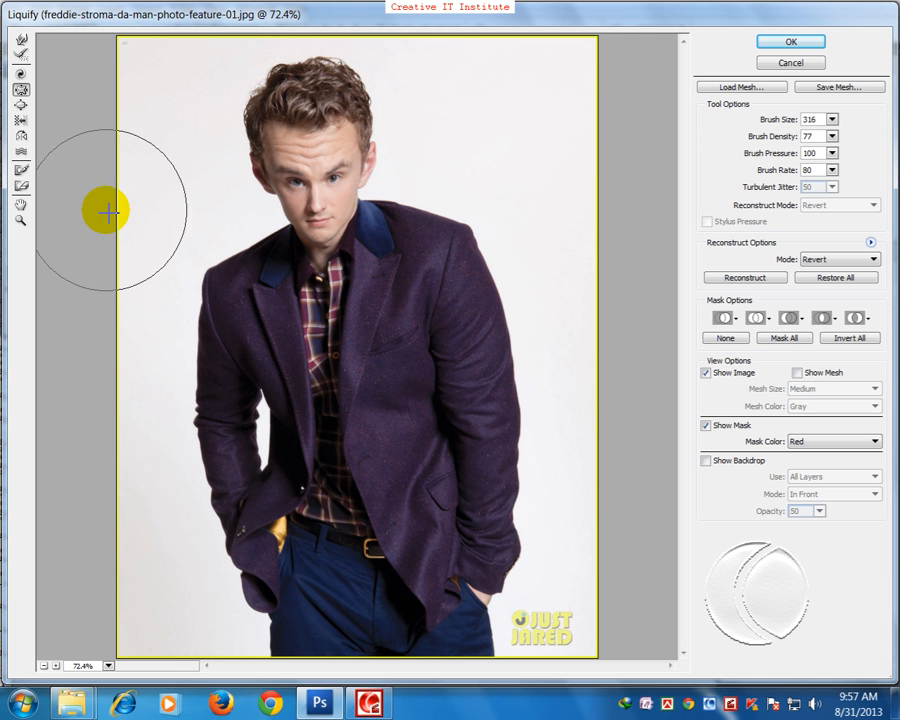
left_click(20, 105)
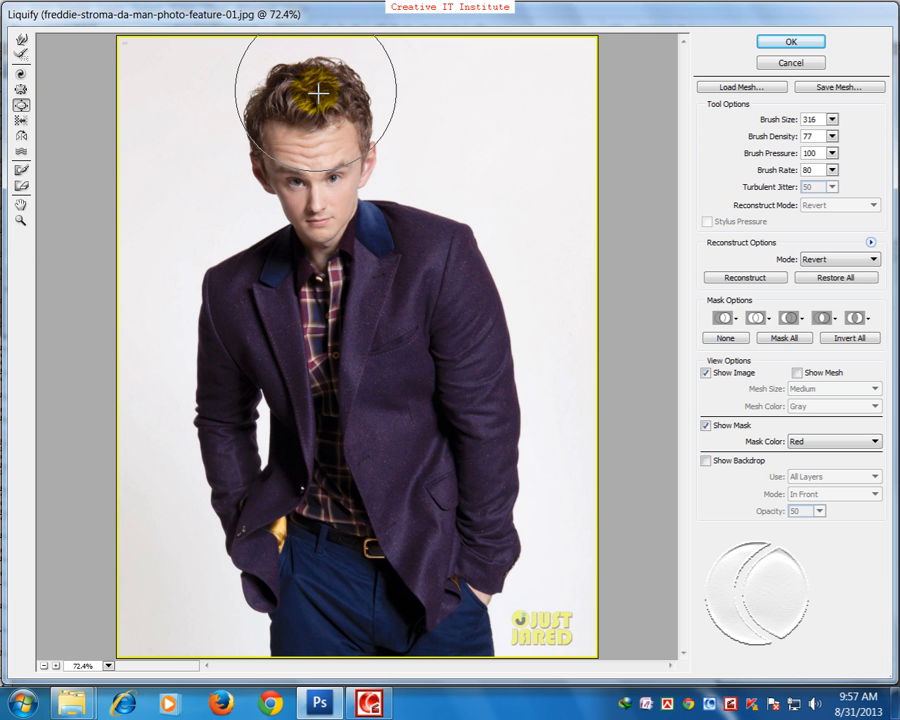
mouse_move(309, 122)
left_mouse_down()
mouse_move(292, 126)
mouse_move(348, 131)
mouse_move(283, 165)
mouse_move(280, 150)
mouse_move(362, 250)
mouse_move(300, 200)
left_mouse_up()
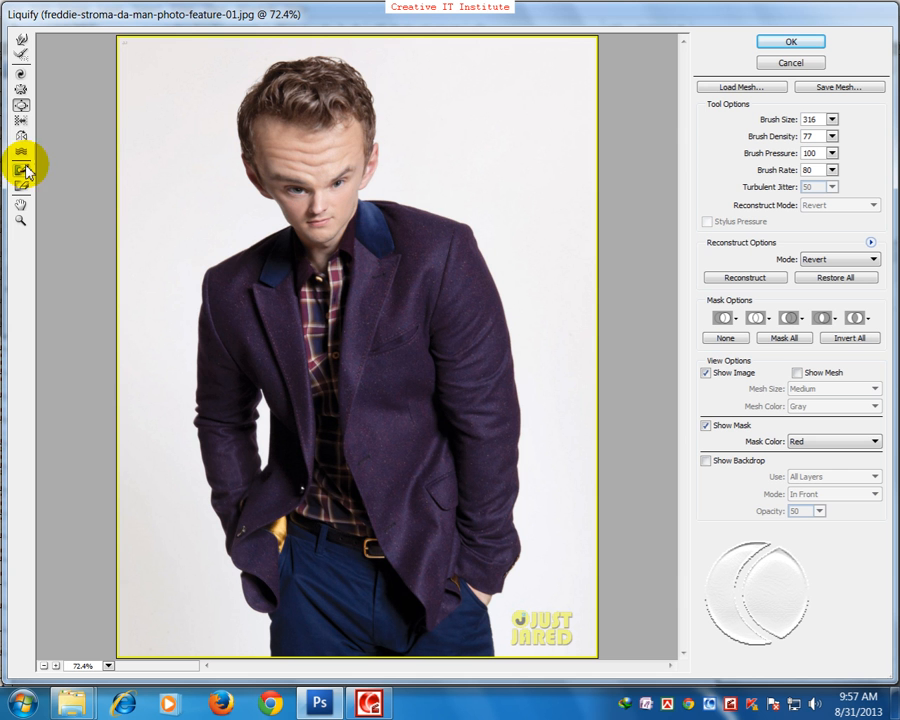
Try the Push Left tool on both sides of the face and near the shoulder, undoing the strokes
left_click(21, 120)
mouse_move(357, 202)
left_mouse_down()
mouse_move(337, 172)
mouse_move(343, 165)
mouse_move(342, 180)
left_mouse_up()
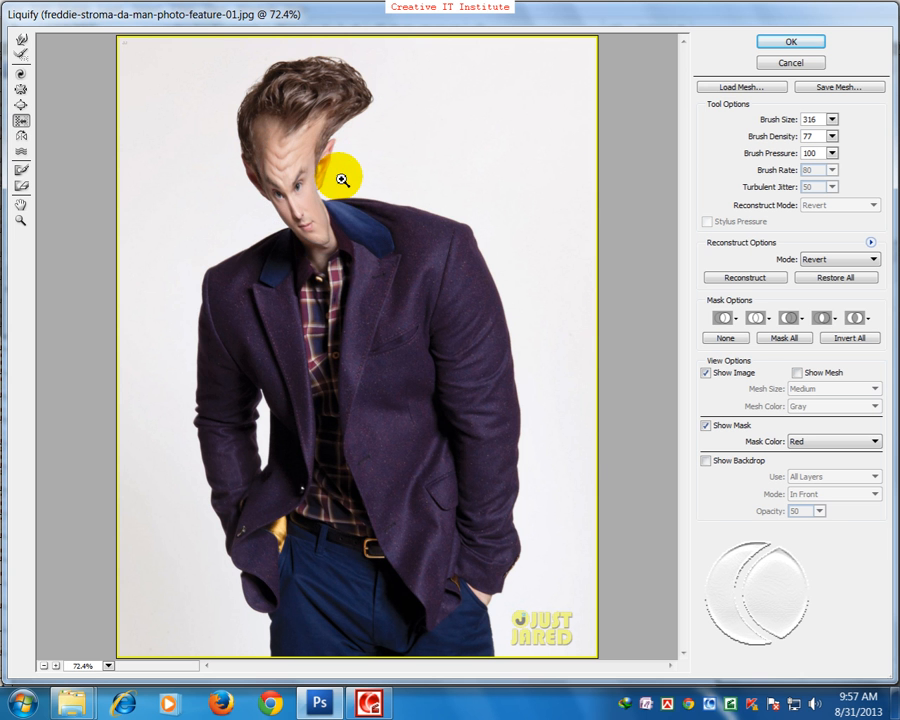
key("ctrl+z")
mouse_move(240, 178)
left_mouse_down()
mouse_move(274, 168)
mouse_move(262, 176)
mouse_move(278, 173)
mouse_move(346, 225)
mouse_move(293, 183)
left_mouse_up()
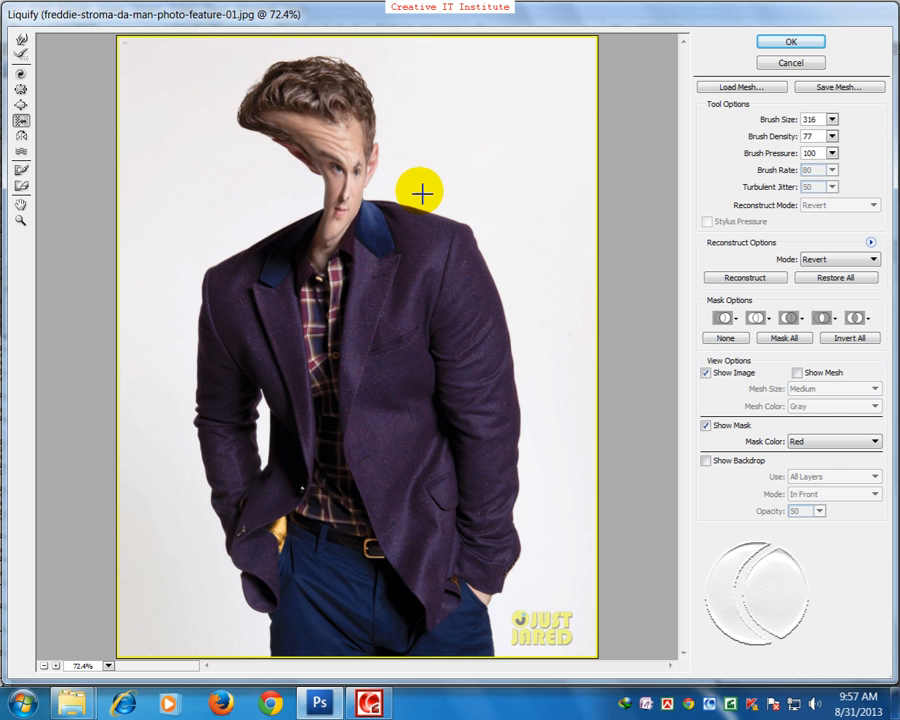
key("ctrl+z")
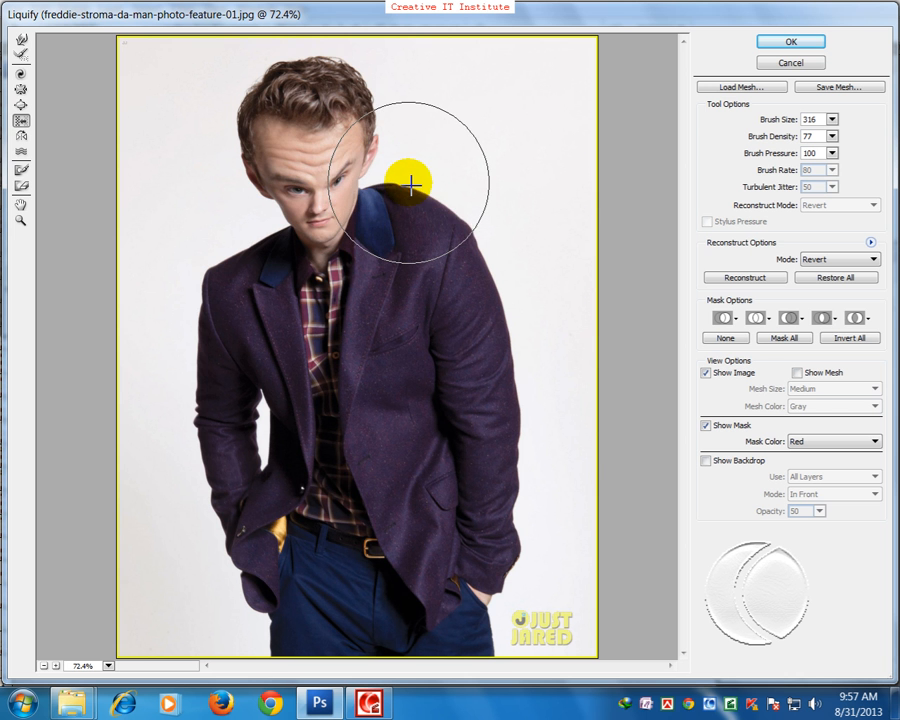
key("ctrl+z")
key("ctrl+z")
key("ctrl+z")
key("ctrl+z")
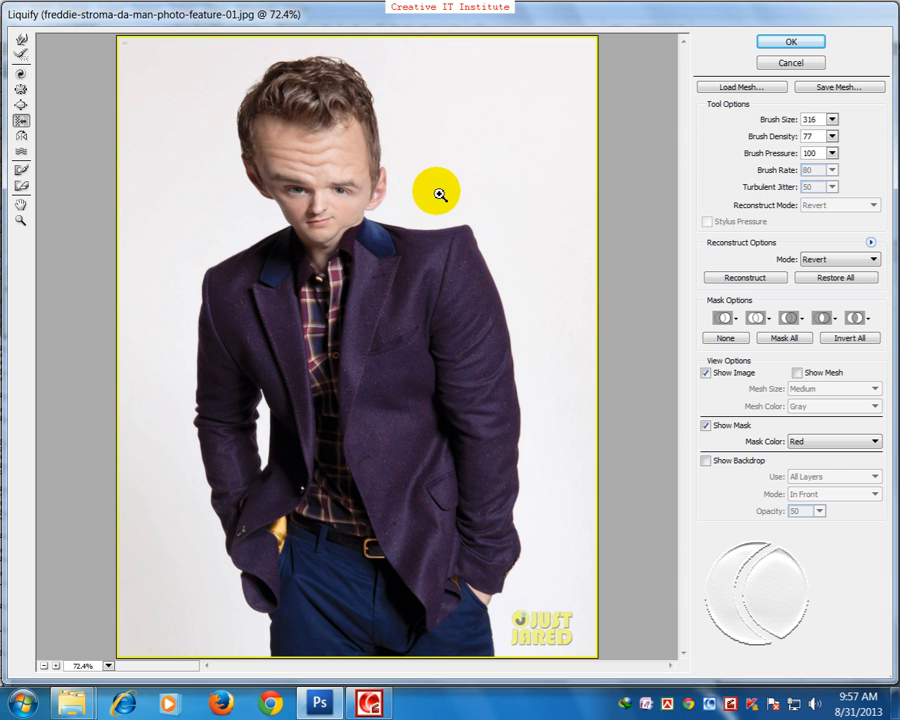
Try the Mirror tool across the face and undo its strokes
left_click(21, 136)
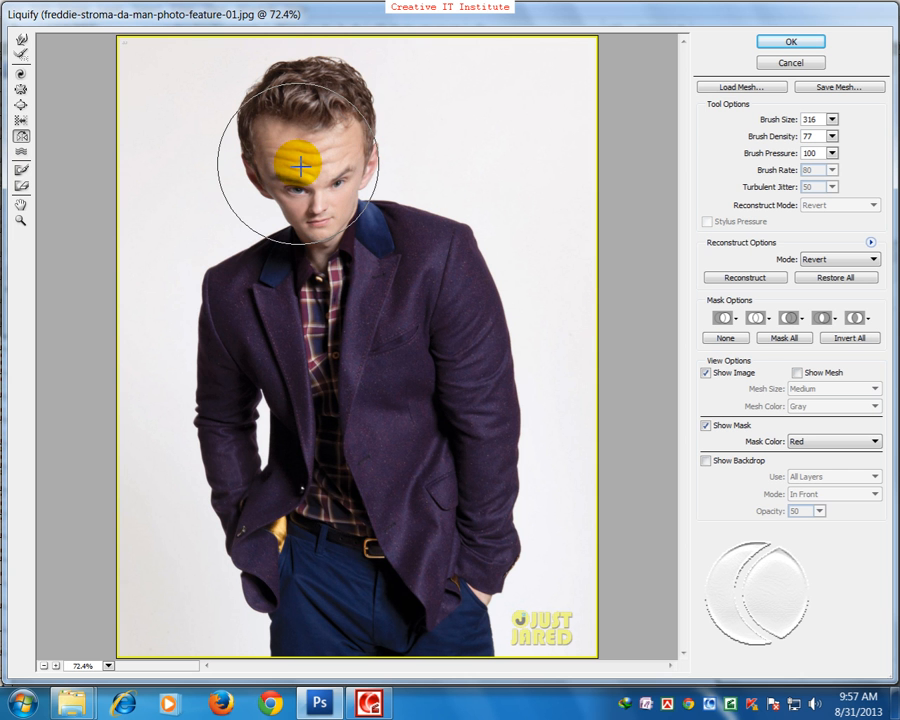
left_click_drag(300, 165, 295, 168)
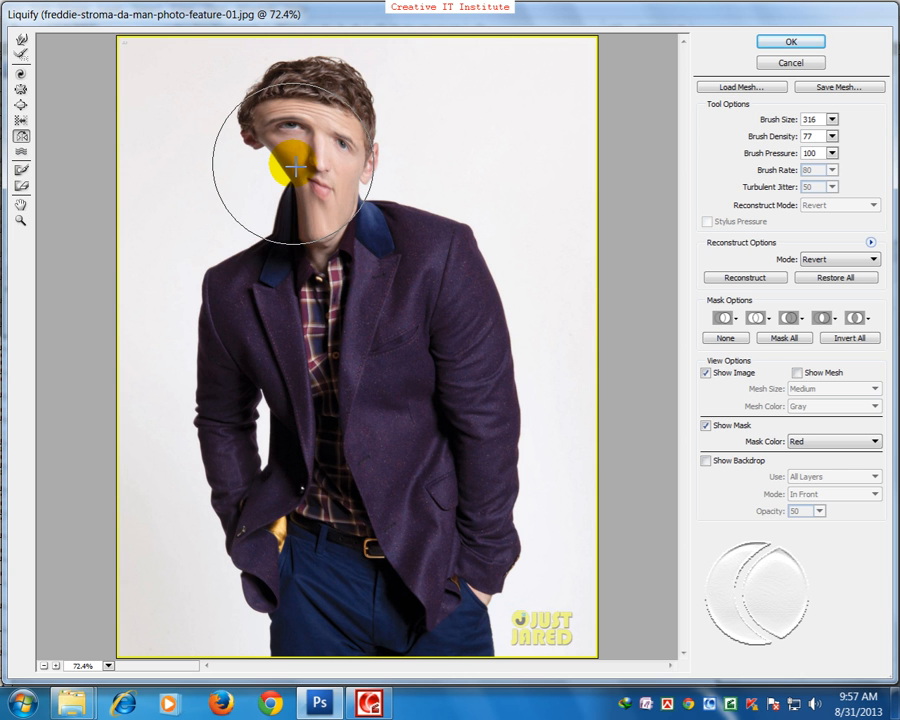
key("ctrl+z")
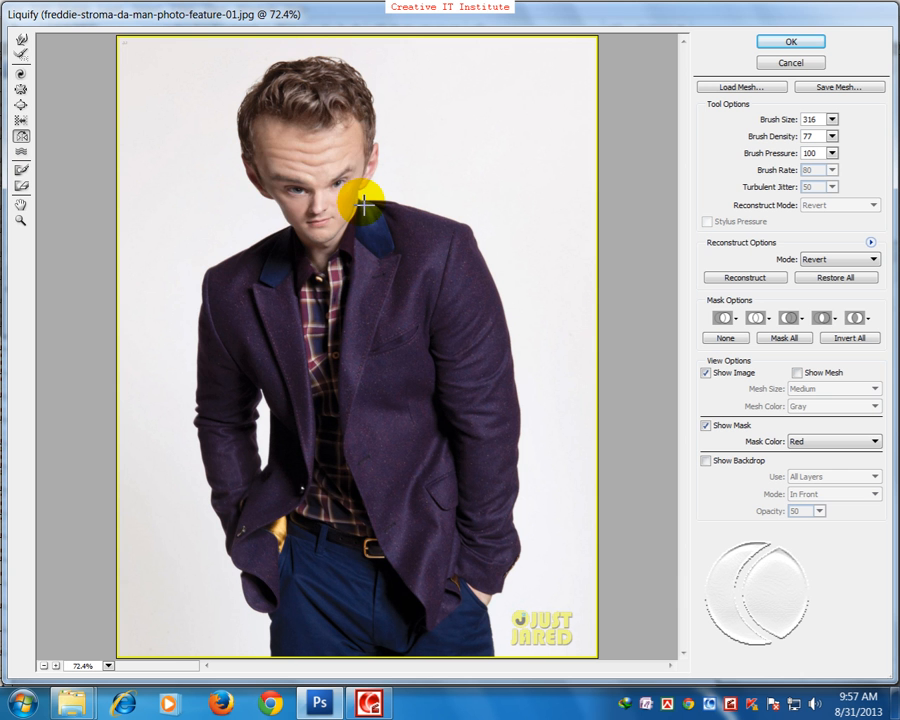
mouse_move(340, 186)
left_mouse_down()
mouse_move(338, 196)
mouse_move(327, 171)
mouse_move(346, 201)
mouse_move(323, 225)
mouse_move(330, 222)
left_mouse_up()
key("ctrl+z")
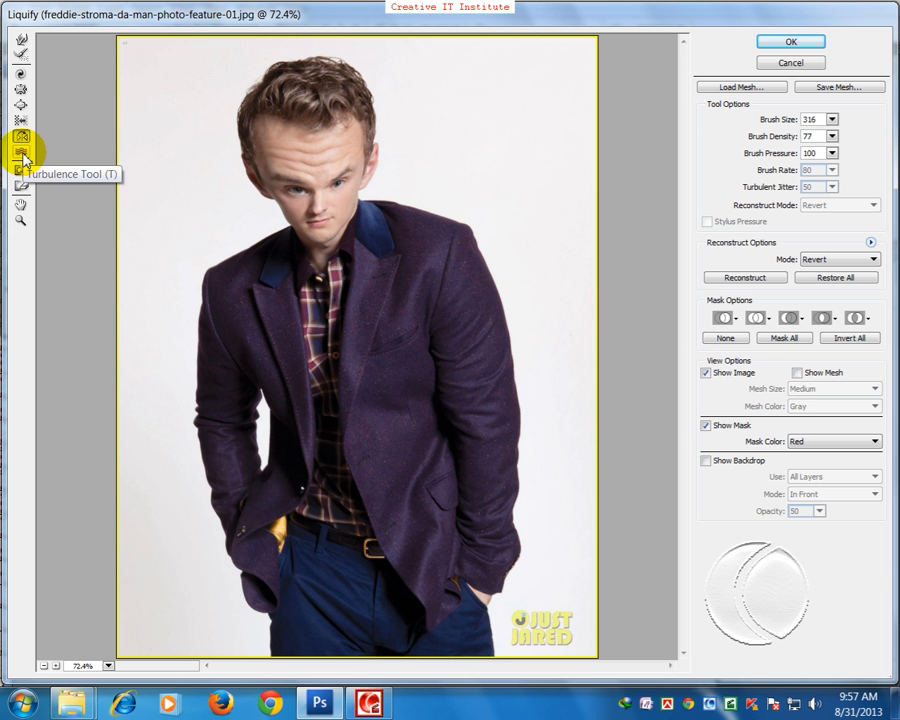
Try the Turbulence tool across the forehead and eyes with a brush size of 234, and undo the distortion
left_click(22, 153)
mouse_move(210, 184)
left_mouse_down()
mouse_move(221, 217)
mouse_move(240, 205)
left_mouse_up()
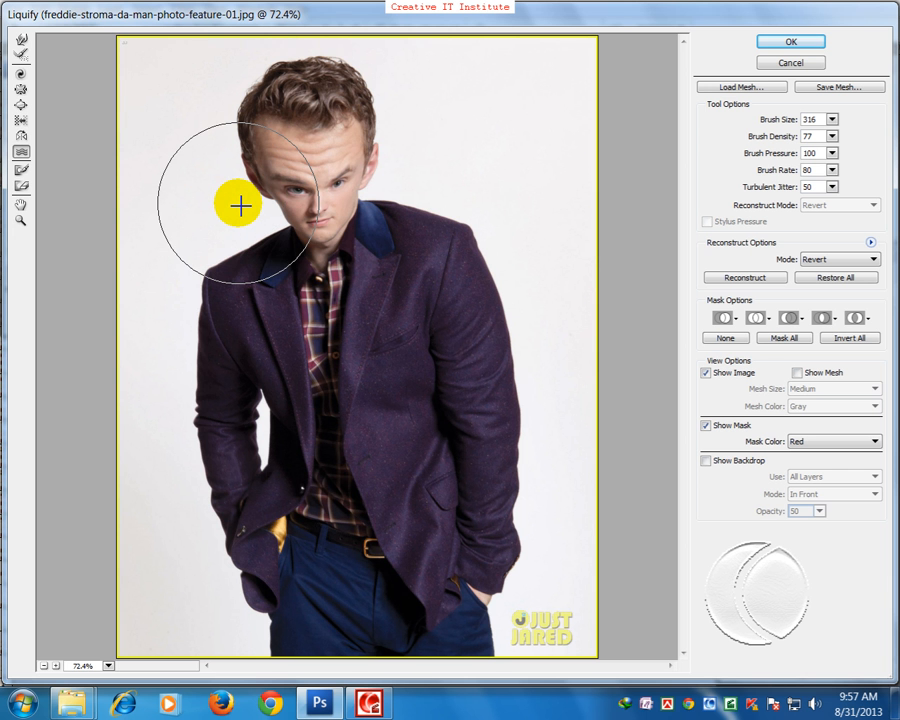
key("bracketleft")
key("bracketleft")
key("bracketleft")
key("bracketleft")
key("bracketleft")
key("bracketleft")
key("bracketleft")
key("bracketleft")
key("bracketleft")
key("bracketleft")
key("bracketleft")
key("bracketleft")
key("bracketleft")
key("bracketleft")
key("bracketleft")
key("bracketleft")
key("bracketleft")
key("bracketleft")
key("bracketleft")
key("bracketleft")
key("bracketleft")
key("bracketleft")
key("bracketleft")
key("bracketleft")
key("bracketleft")
key("bracketleft")
key("bracketleft")
key("bracketleft")
key("bracketleft")
key("bracketleft")
key("bracketleft")
mouse_move(272, 181)
left_mouse_down()
mouse_move(316, 192)
mouse_move(312, 177)
mouse_move(320, 182)
left_mouse_up()
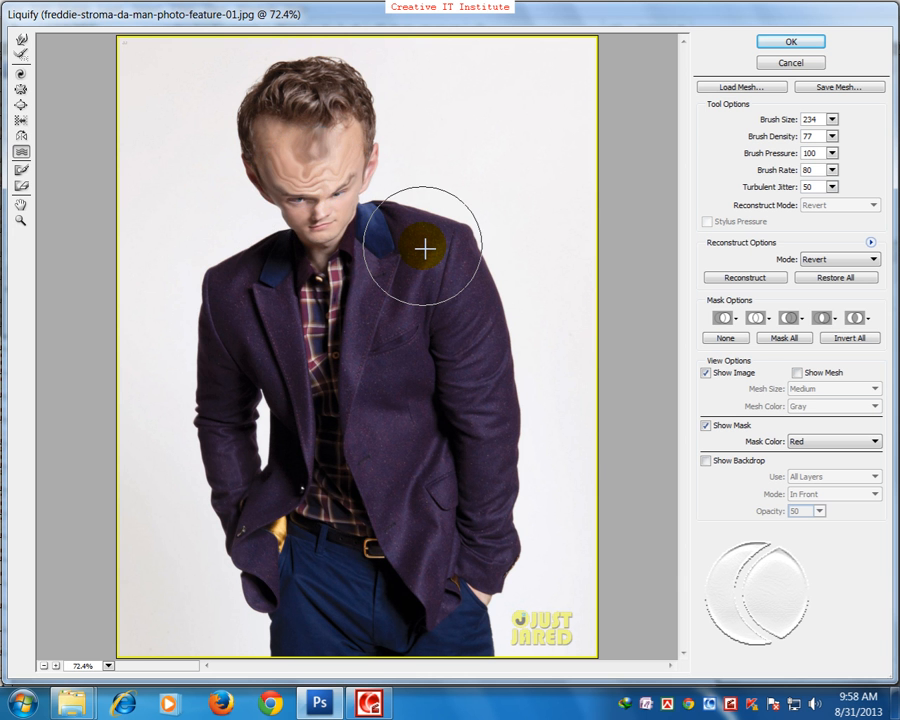
key("ctrl+z")
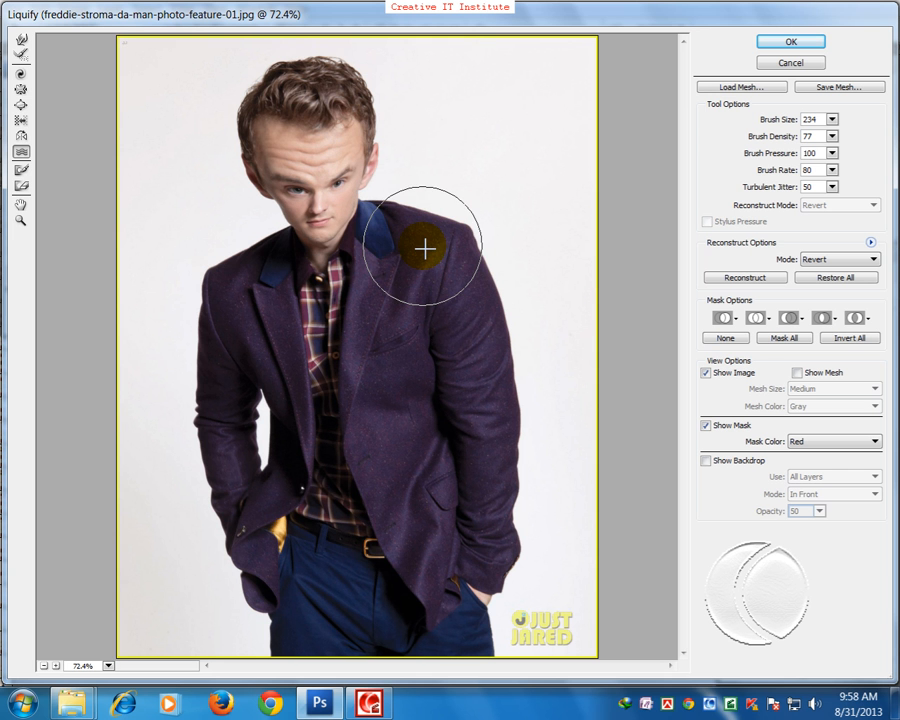
left_click_drag(311, 158, 335, 157)
left_click(335, 253)
mouse_move(344, 259)
left_mouse_down()
mouse_move(397, 318)
mouse_move(133, 149)
mouse_move(179, 166)
mouse_move(146, 181)
left_mouse_up()
left_click(22, 171)
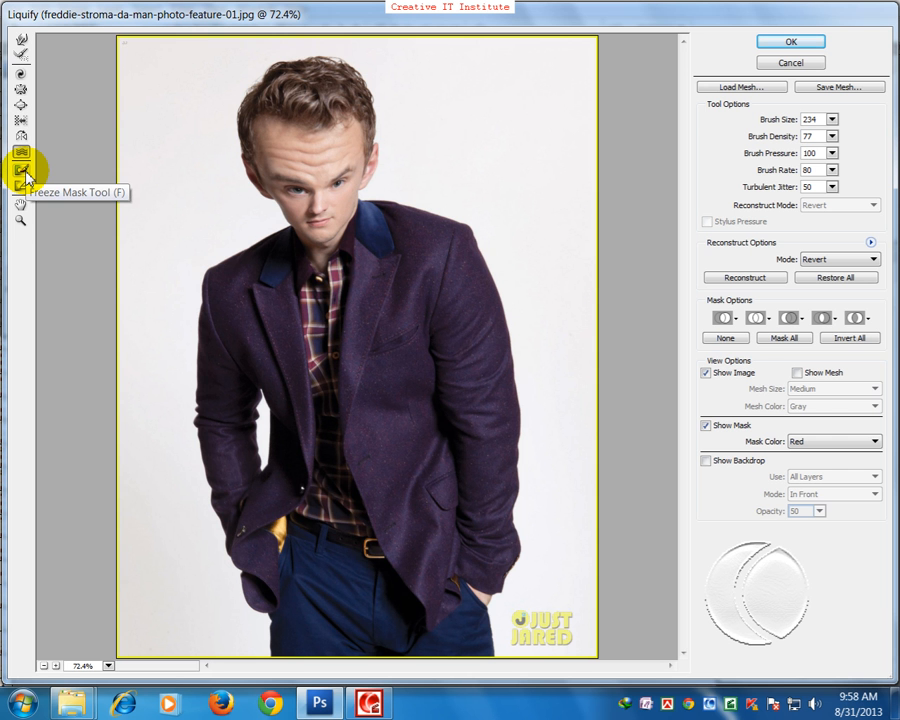
Restore the distorted hair, face and ears to their original shape with the Reconstruct tool
left_click(21, 55)
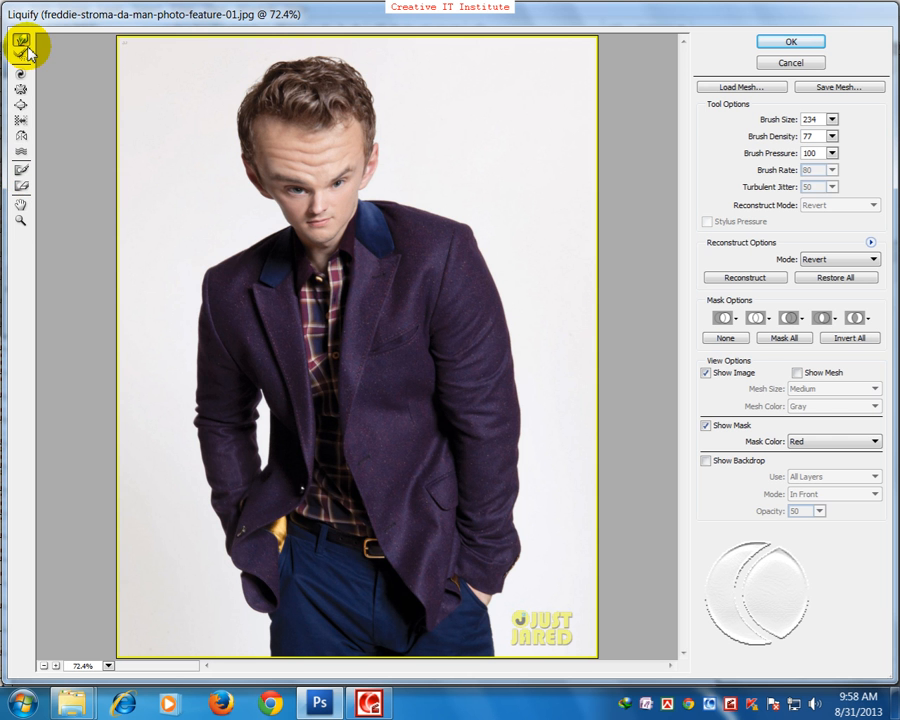
mouse_move(240, 125)
left_mouse_down()
mouse_move(371, 180)
mouse_move(403, 99)
mouse_move(378, 104)
mouse_move(346, 157)
mouse_move(390, 263)
mouse_move(546, 185)
mouse_move(374, 225)
mouse_move(344, 222)
mouse_move(274, 172)
mouse_move(286, 66)
mouse_move(372, 146)
mouse_move(249, 253)
mouse_move(267, 207)
mouse_move(249, 190)
mouse_move(171, 292)
mouse_move(251, 170)
mouse_move(418, 179)
mouse_move(257, 187)
mouse_move(291, 154)
mouse_move(338, 248)
mouse_move(345, 611)
left_mouse_up()
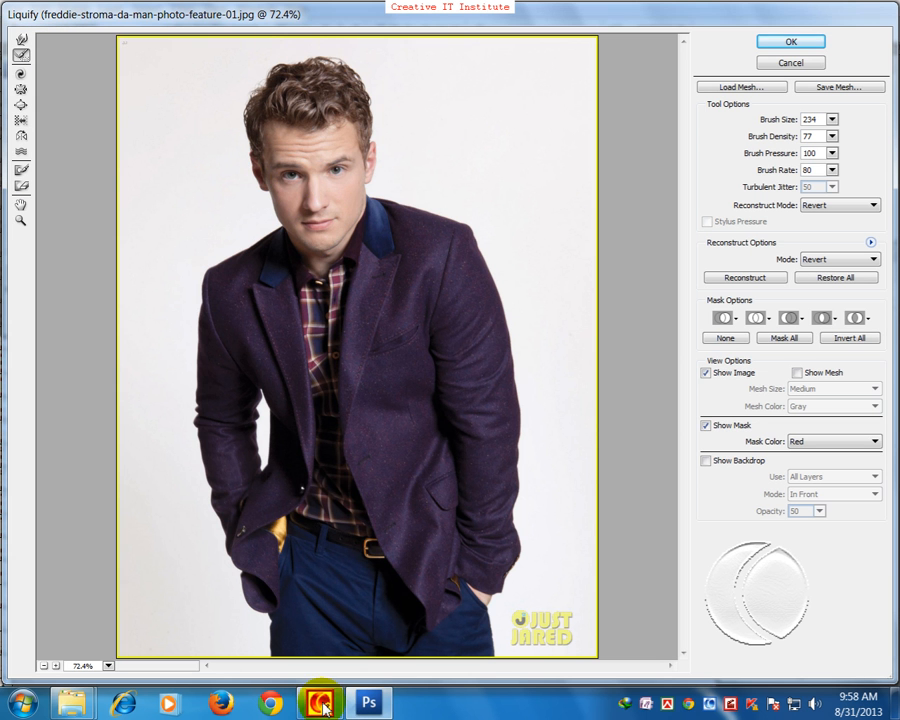
mouse_move(324, 712)
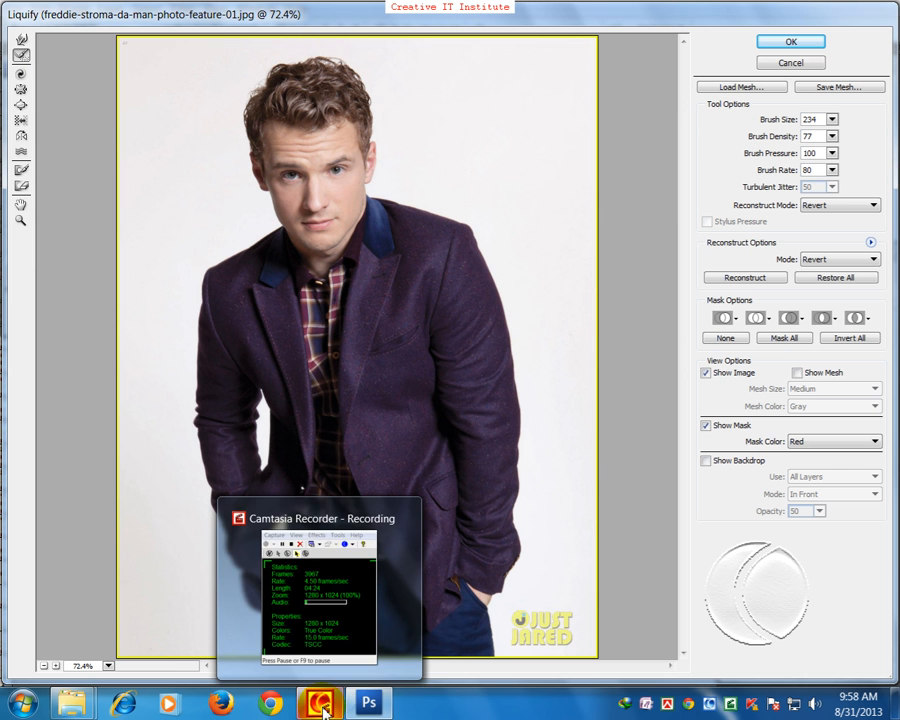
Try pushing the nose and mouth area with the Forward Warp tool at brush size 76, and undo the distortion
left_click(20, 170)
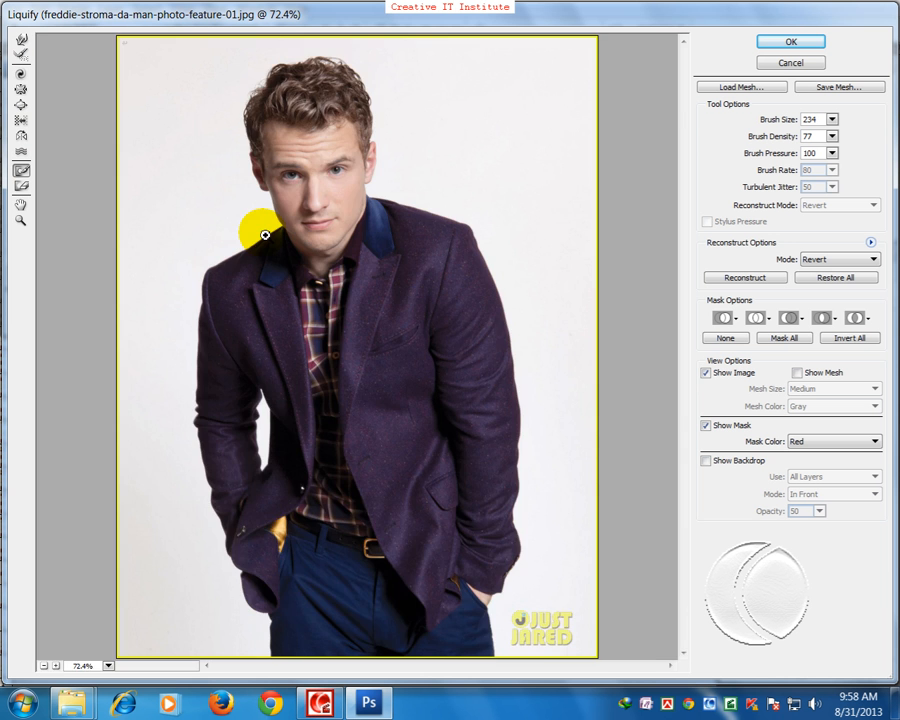
left_click(265, 235, "ctrl")
left_click(266, 234, "ctrl")
left_click_drag(446, 446, 420, 470)
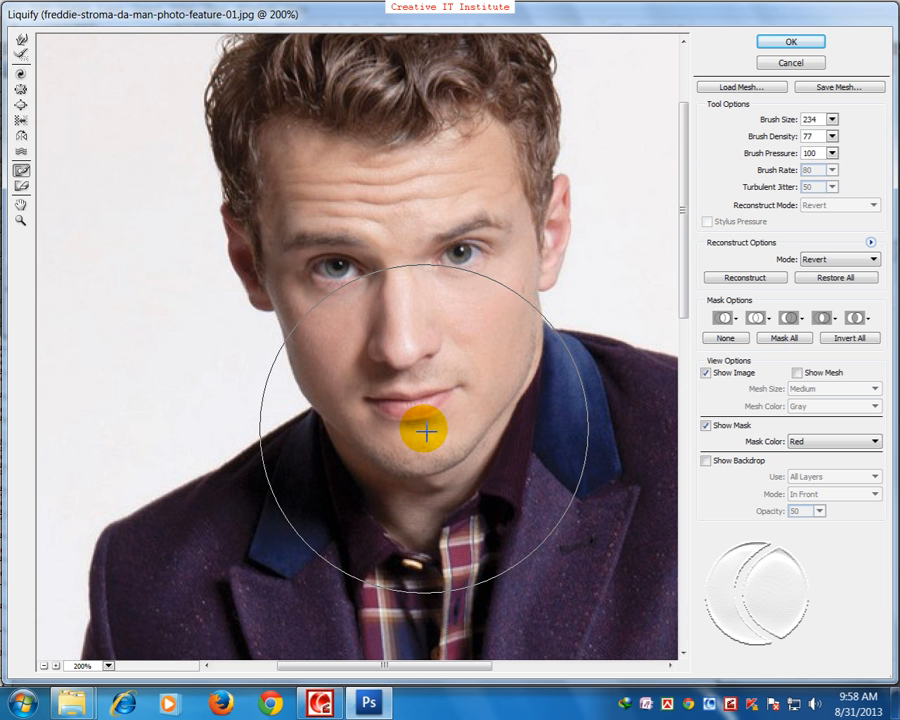
key("bracketleft")
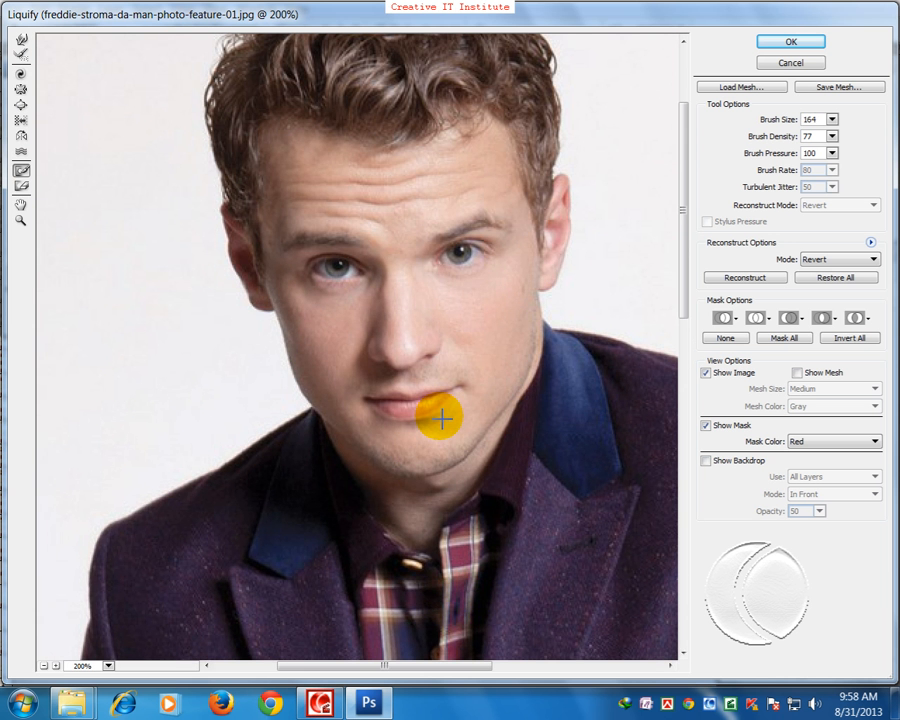
key("bracketleft")
key("bracketleft")
key("bracketleft")
left_click(21, 42)
key("bracketleft")
key("bracketleft")
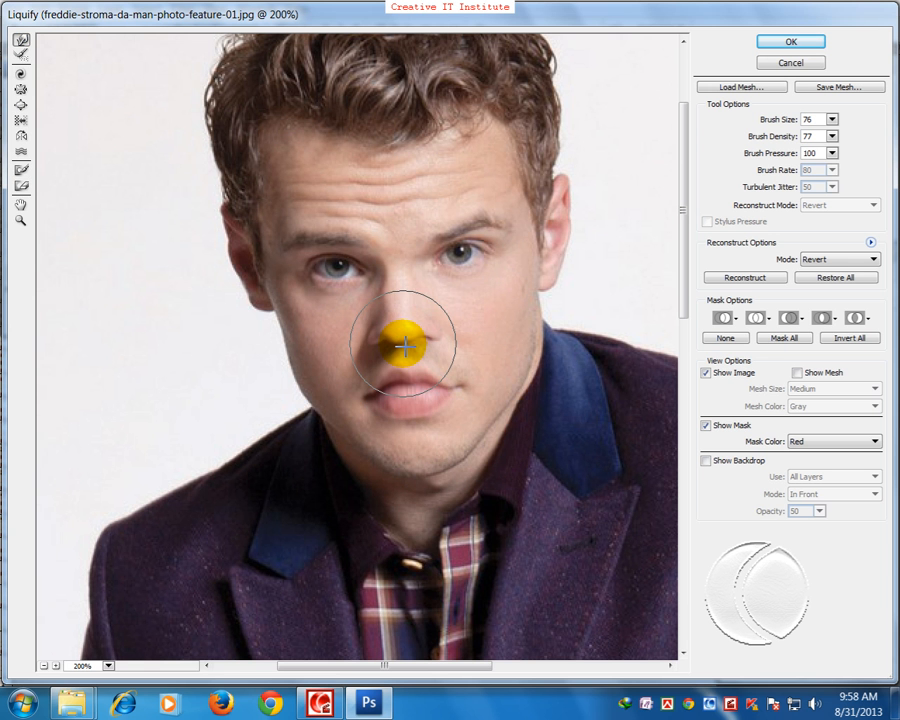
left_click(404, 346)
mouse_move(400, 358)
left_mouse_down()
mouse_move(408, 354)
mouse_move(400, 325)
mouse_move(446, 321)
mouse_move(458, 414)
mouse_move(408, 378)
left_mouse_up()
left_click(21, 139)
Paint a freeze mask over the mouth, chin and both sides of the jaw with the Freeze Mask tool
left_click(20, 170)
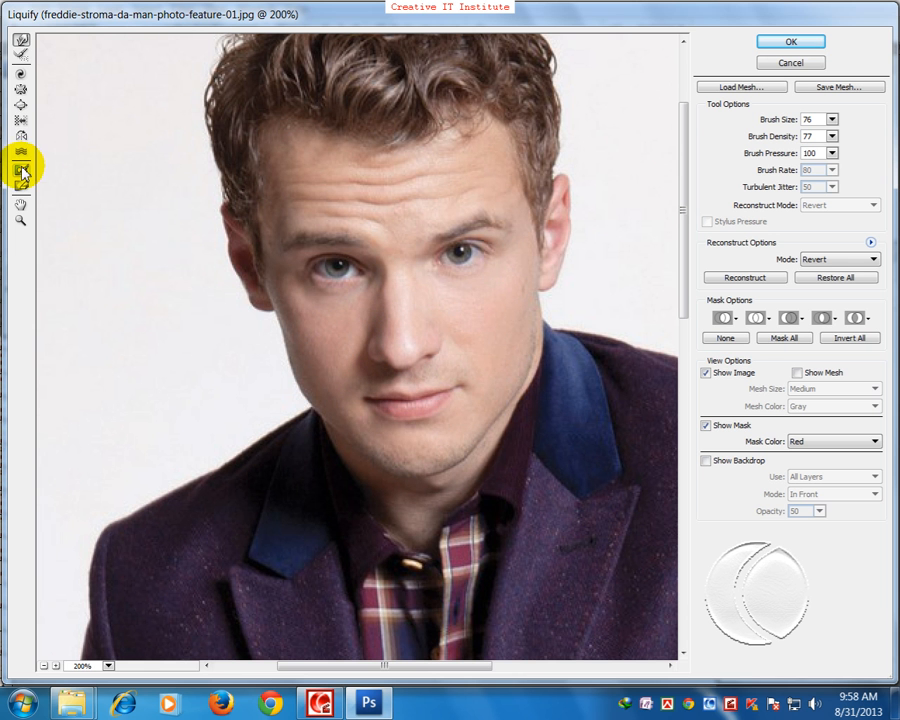
left_click(407, 400)
mouse_move(407, 400)
left_mouse_down()
mouse_move(442, 430)
mouse_move(442, 412)
mouse_move(368, 416)
mouse_move(453, 412)
mouse_move(450, 402)
mouse_move(474, 382)
mouse_move(446, 438)
mouse_move(386, 455)
mouse_move(261, 358)
mouse_move(364, 374)
mouse_move(354, 404)
mouse_move(340, 406)
left_mouse_up()
key("bracketleft")
key("bracketleft")
key("bracketleft")
key("bracketleft")
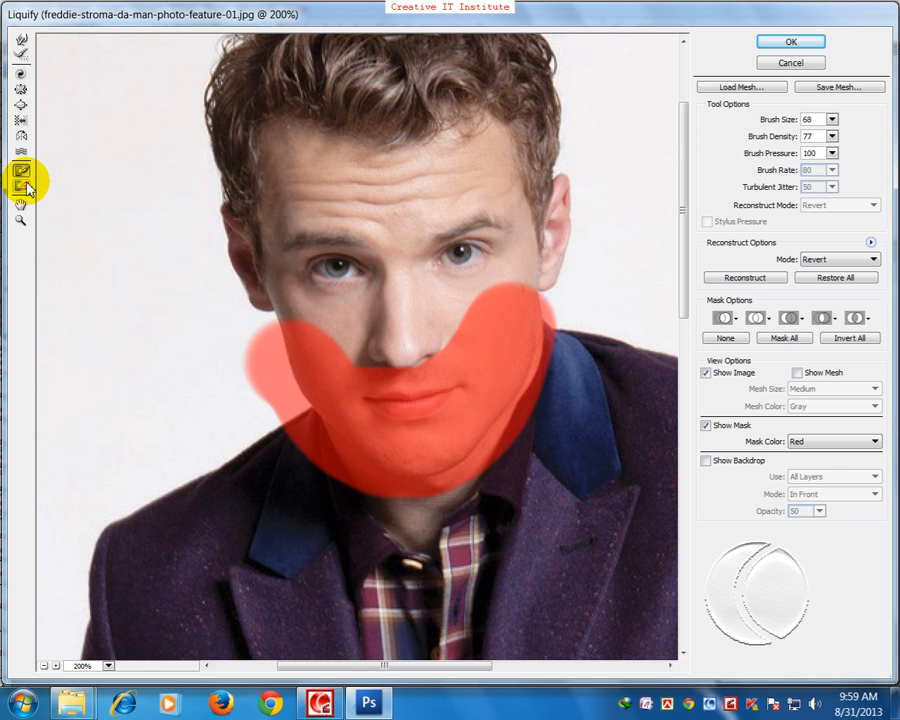
Push the tip of the nose upward above the frozen area with the Forward Warp tool at brush size 96
left_click(20, 42)
key("bracketright")
mouse_move(398, 360)
left_mouse_down()
mouse_move(400, 332)
mouse_move(420, 392)
mouse_move(418, 336)
left_mouse_up()
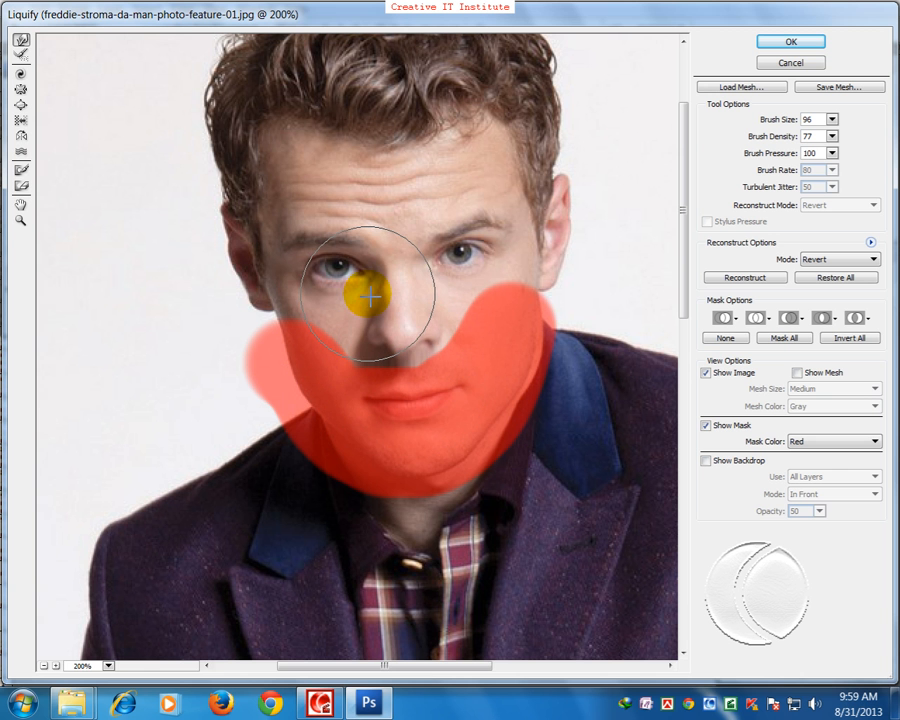
left_click(410, 421)
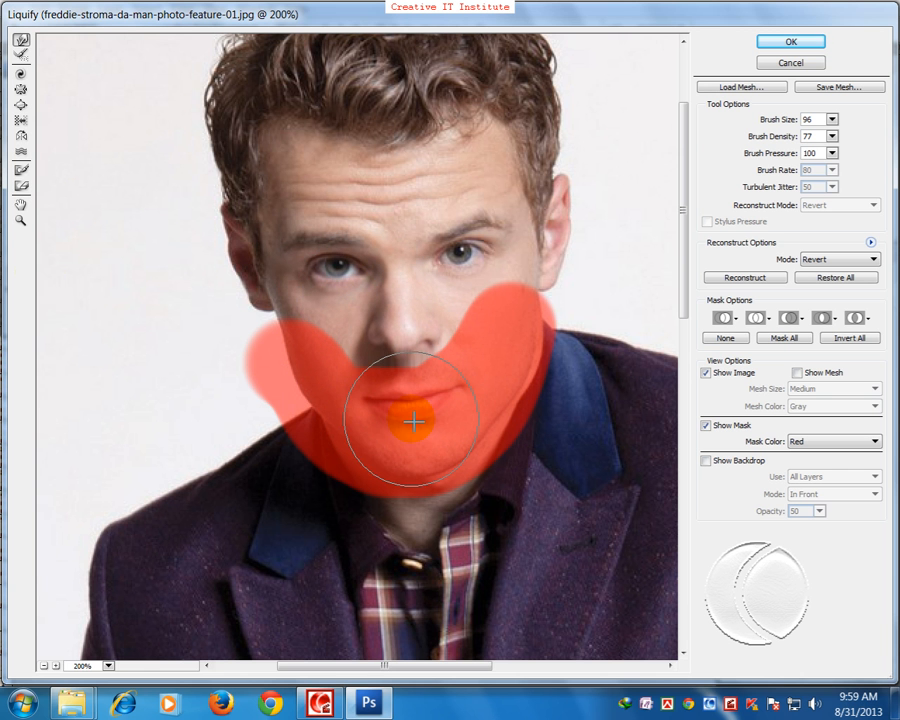
Erase the freeze mask from the lower face with the Thaw Mask tool and apply the Liquify filter
left_click(22, 190)
mouse_move(358, 458)
left_mouse_down()
mouse_move(378, 414)
mouse_move(646, 345)
mouse_move(571, 322)
mouse_move(432, 460)
left_mouse_up()
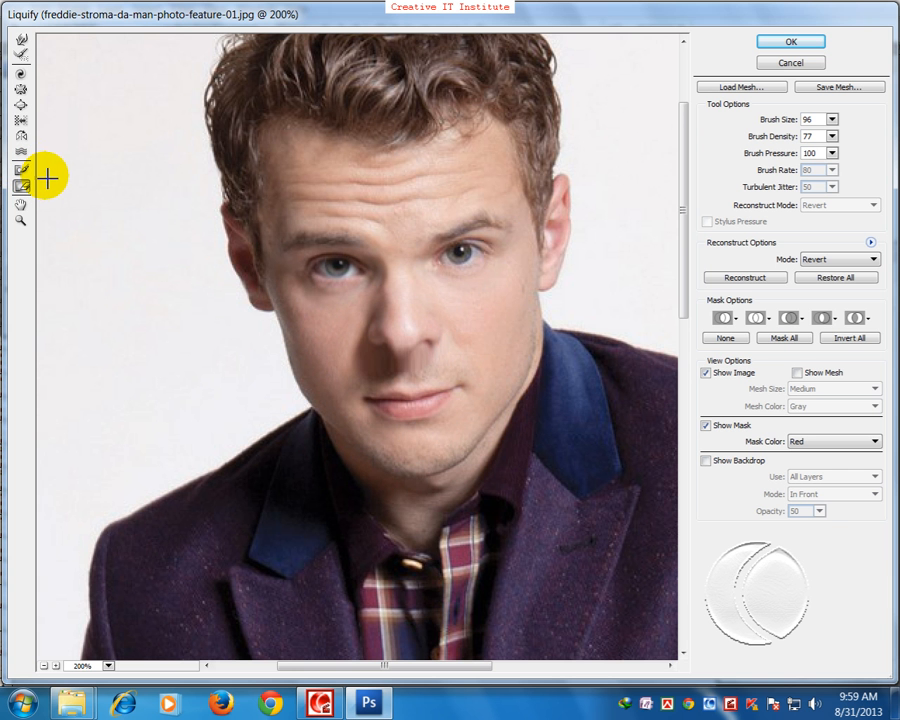
key("ctrl+minus")
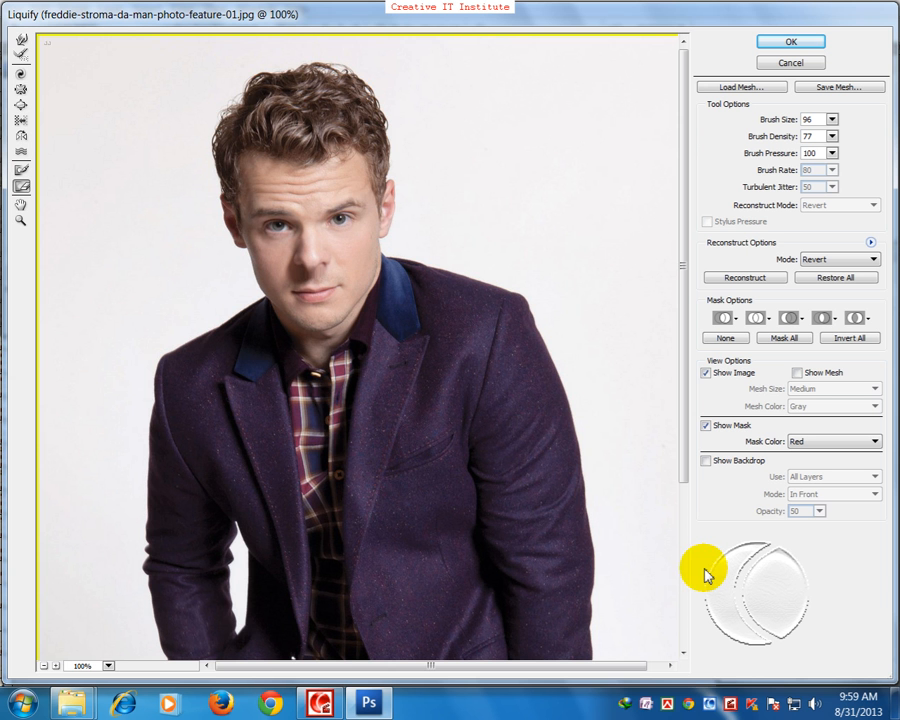
left_click(785, 43)
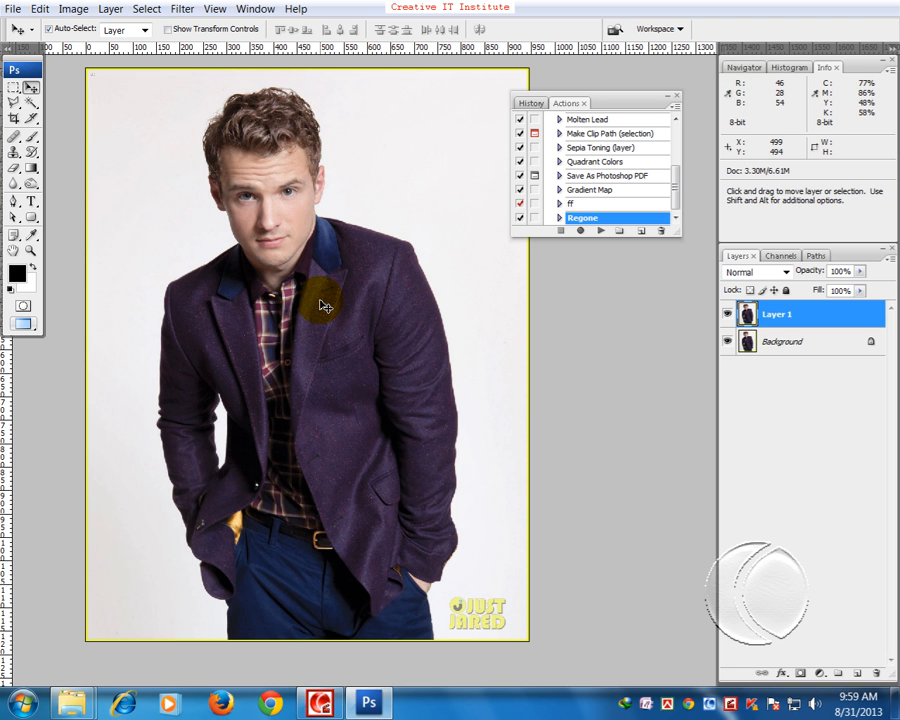
Minimize the liquified portrait and display the portrait of the man in a blue striped tie in full screen mode
left_click(632, 479)
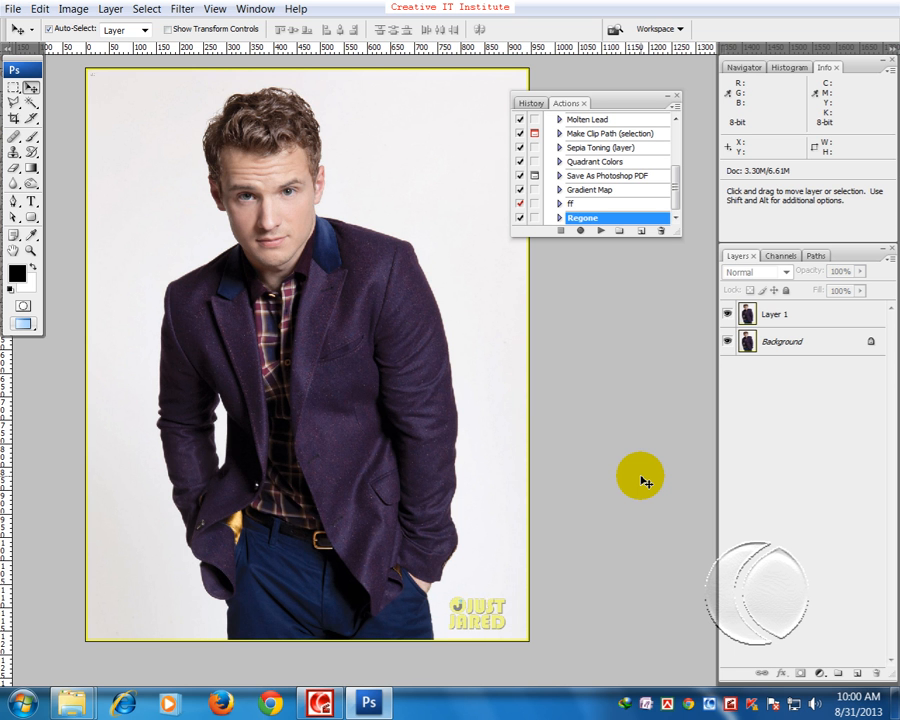
key("f")
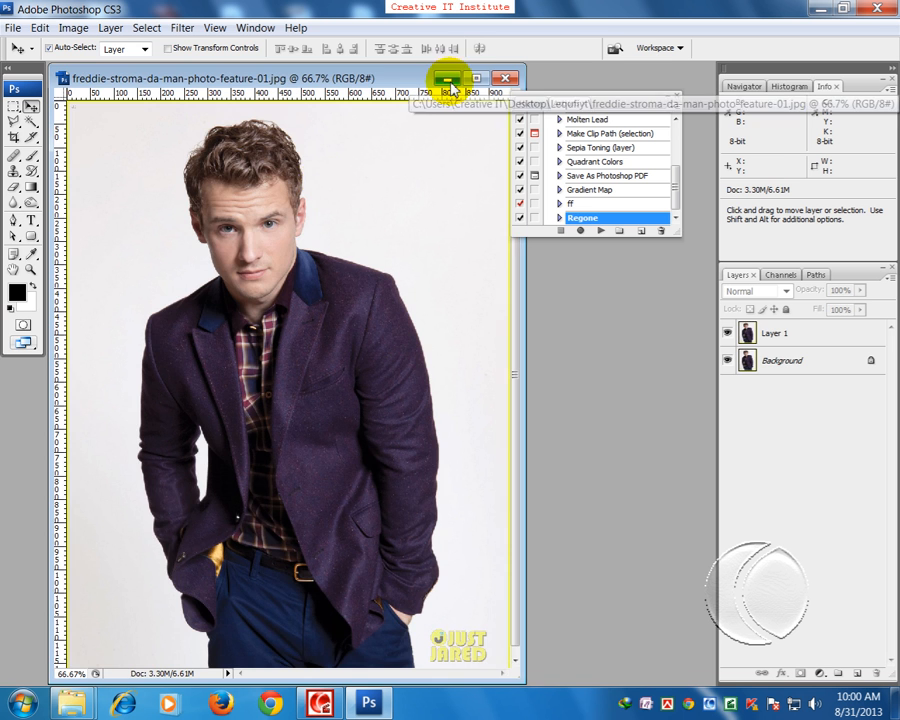
left_click(462, 80)
key("f")
key("f")
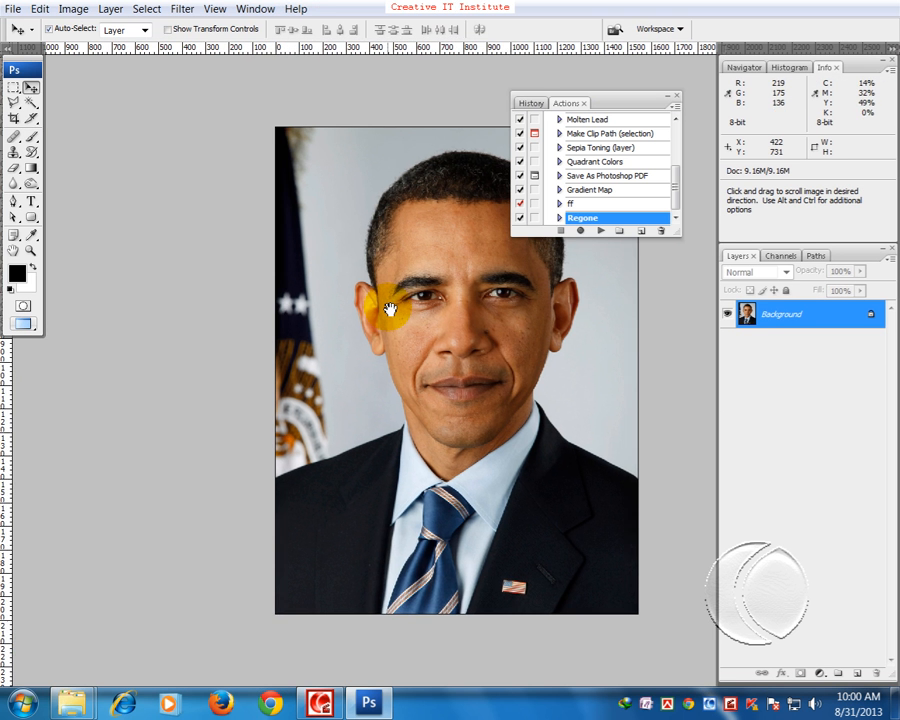
left_click_drag(392, 307, 317, 318)
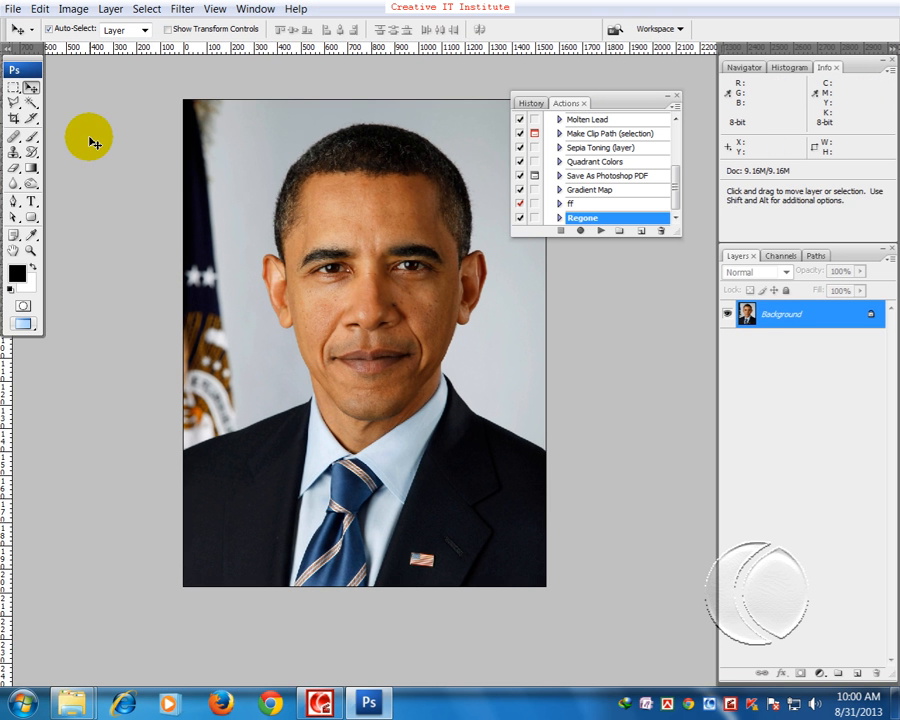
Start a Pen tool path below the chin and curve it along the lower edge of the jaw
left_click(14, 201)
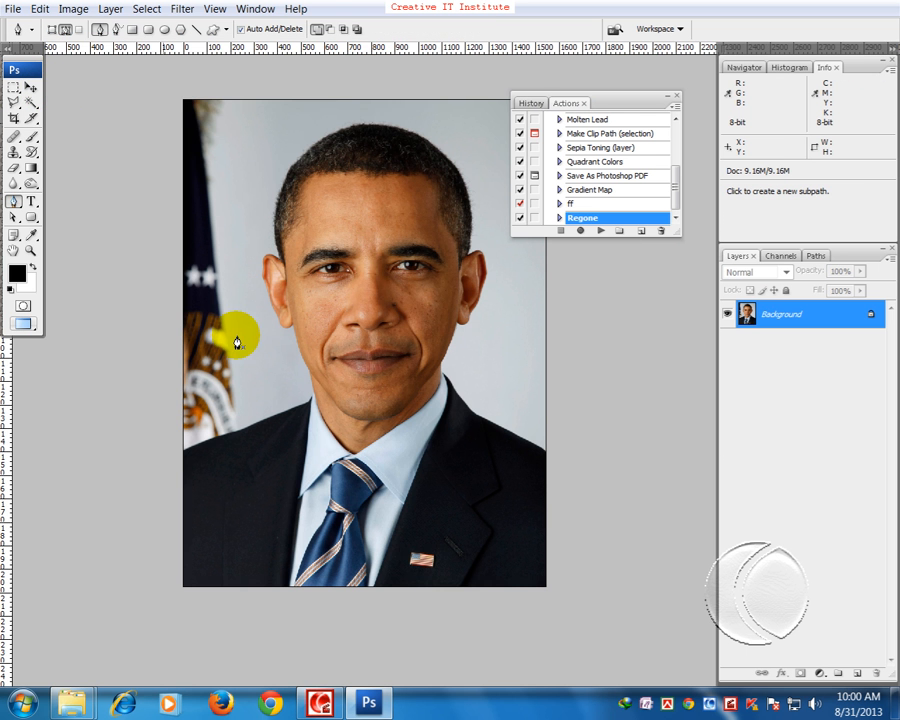
key("ctrl+plus")
key("ctrl+plus")
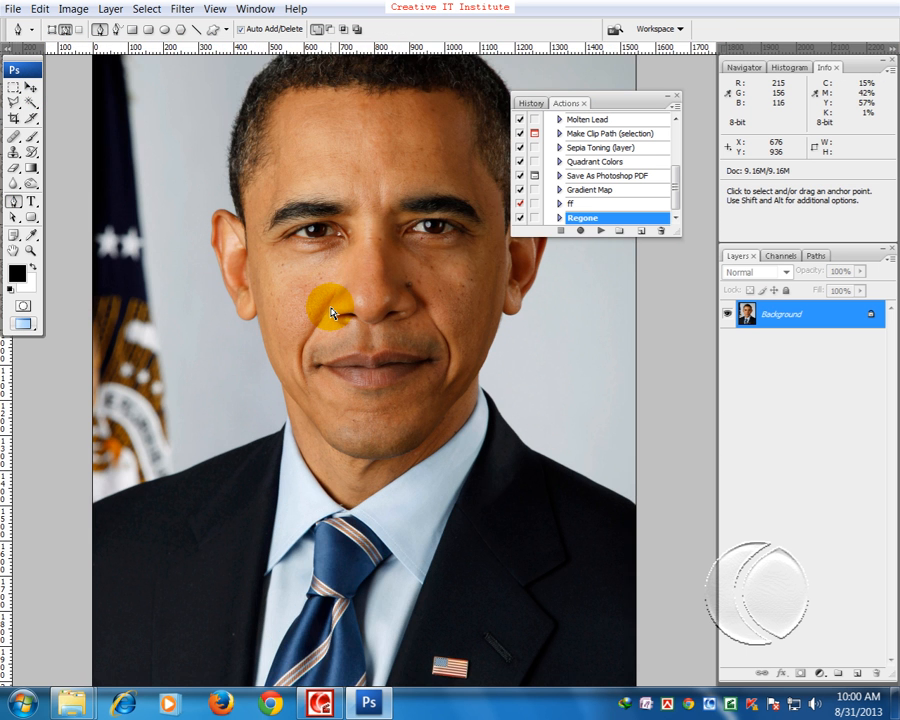
key("ctrl+plus")
left_click_drag(336, 480, 336, 444)
key("ctrl+plus")
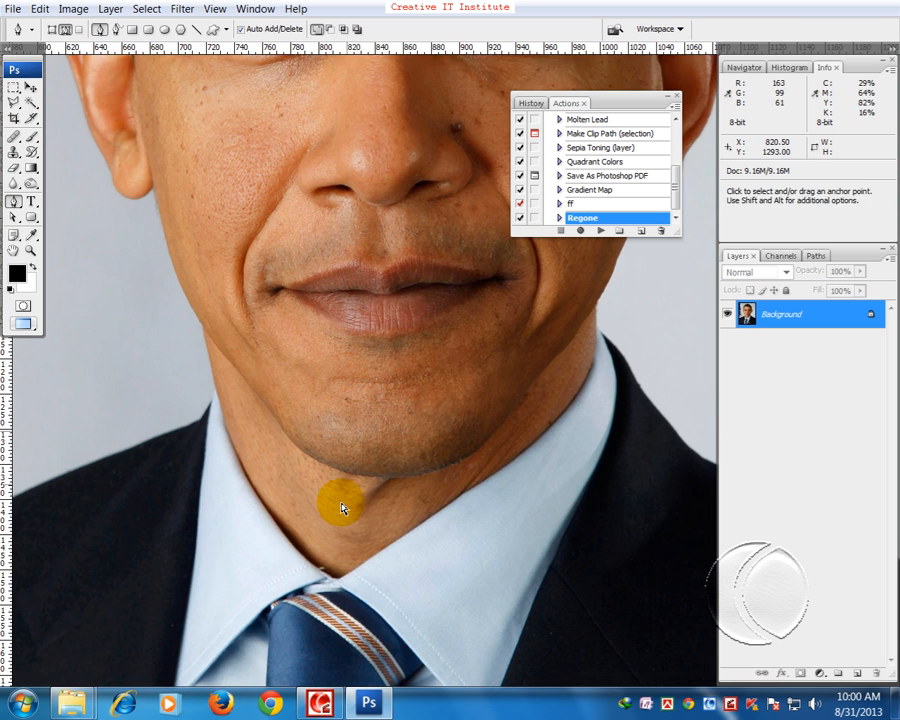
key("ctrl+plus")
left_click_drag(352, 506, 502, 456)
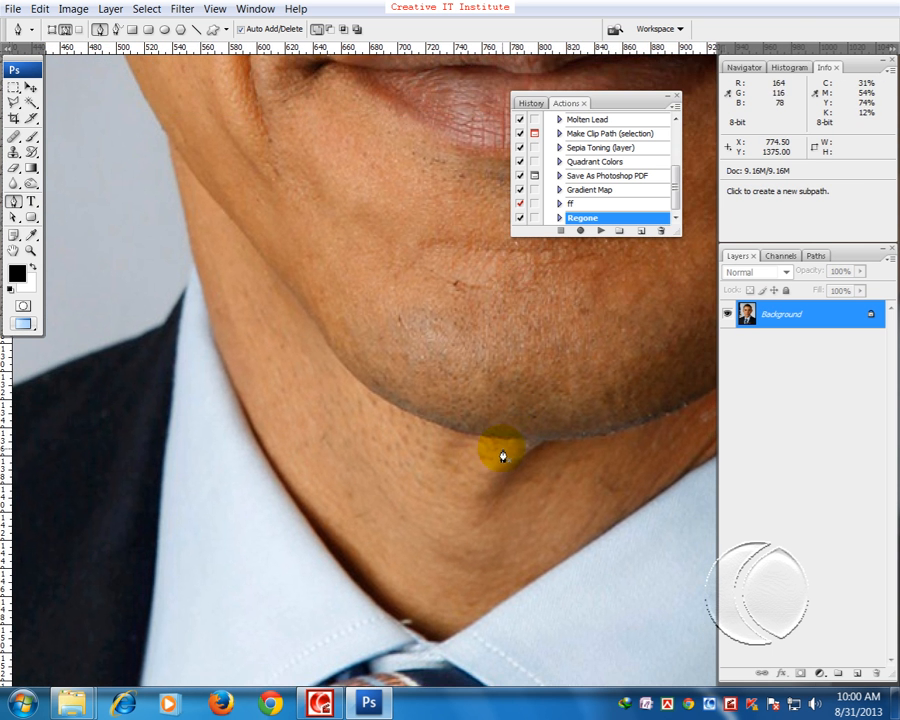
key("ctrl+plus")
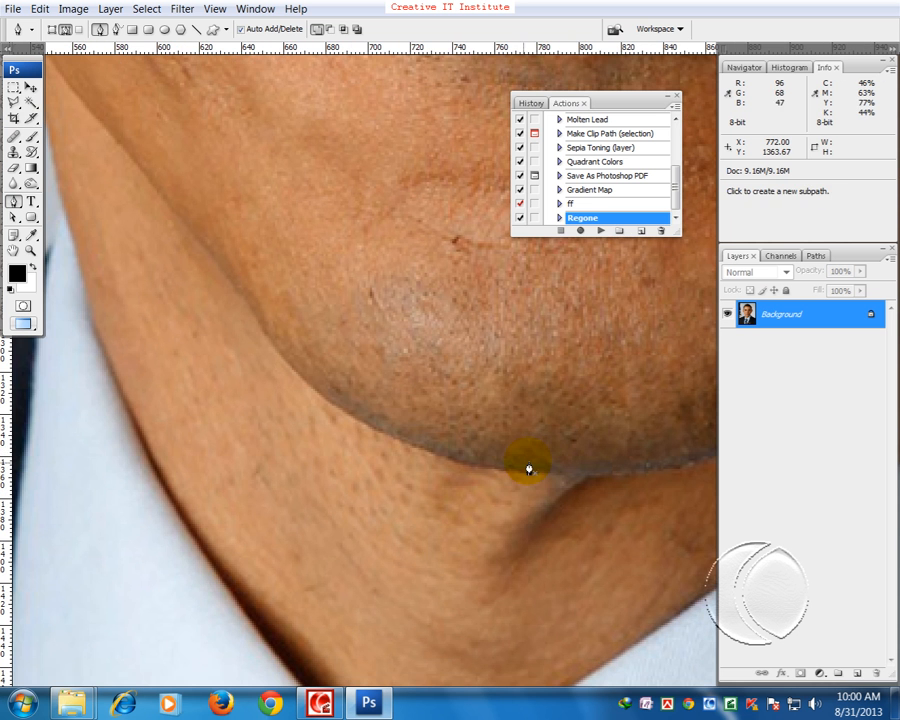
left_click(529, 470)
left_click_drag(405, 446, 339, 412)
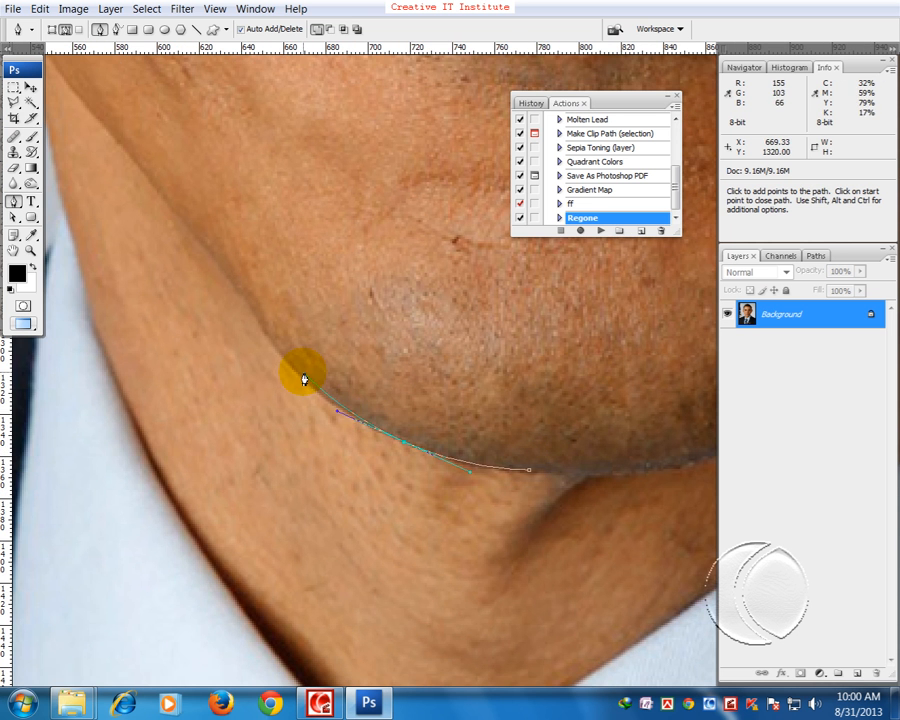
left_click_drag(295, 370, 281, 348)
Continue the path up the jawline and along the edge of the cheek to the earlobe
key("space")
left_click_drag(233, 280, 346, 568)
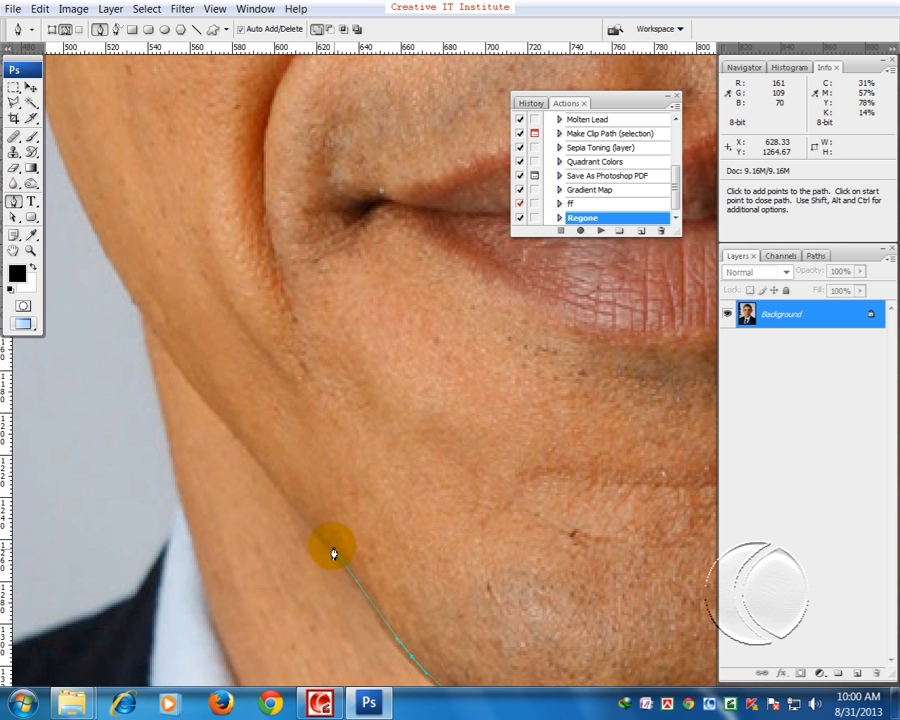
key("space")
left_click_drag(180, 345, 305, 539)
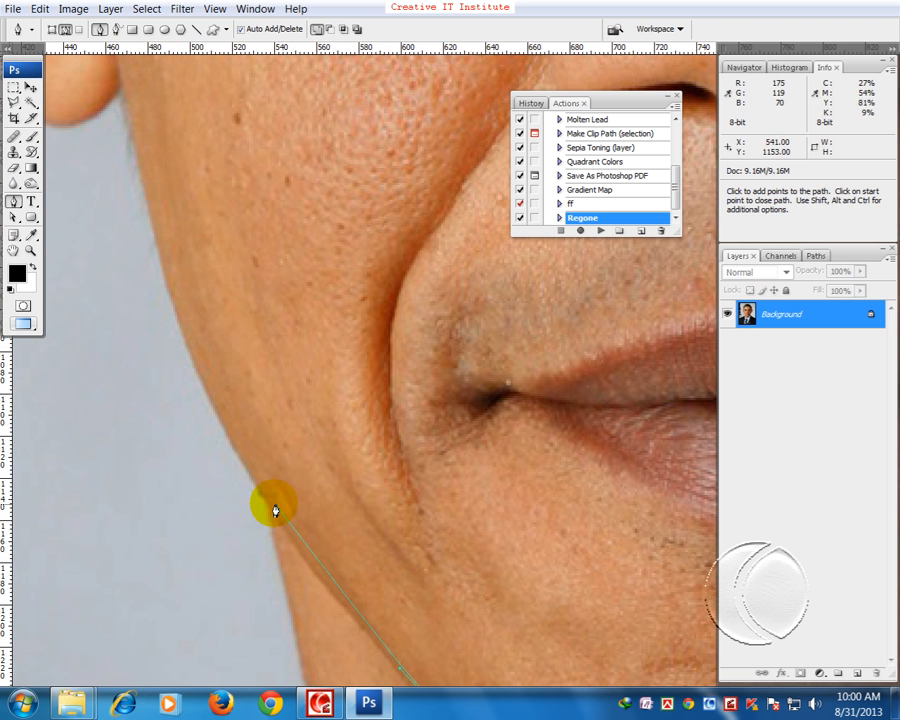
left_click_drag(262, 490, 255, 465)
key("space")
left_click_drag(180, 254, 211, 434)
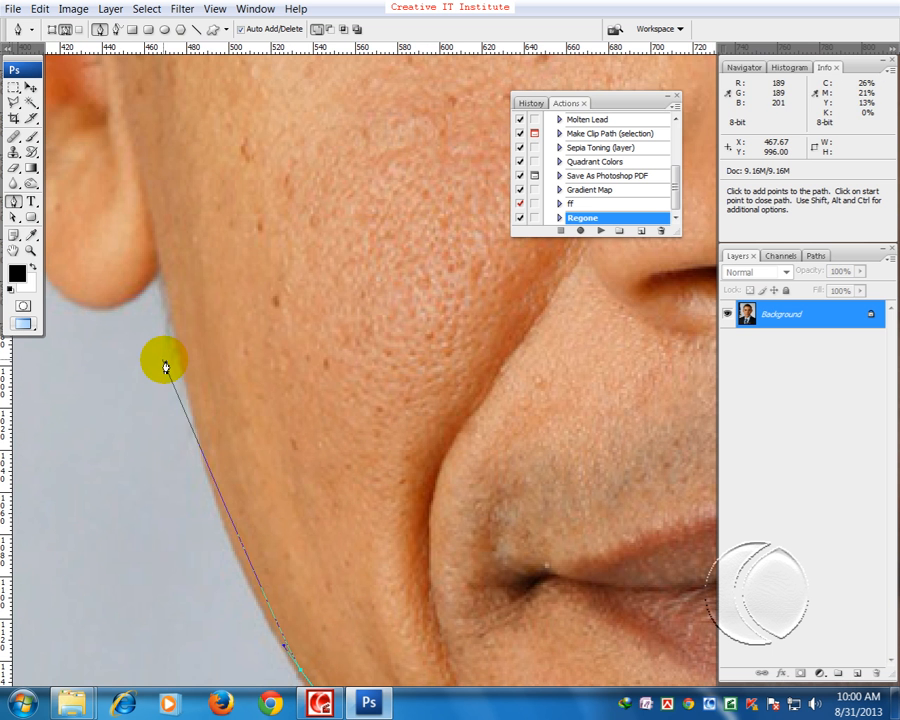
left_click_drag(183, 362, 170, 300)
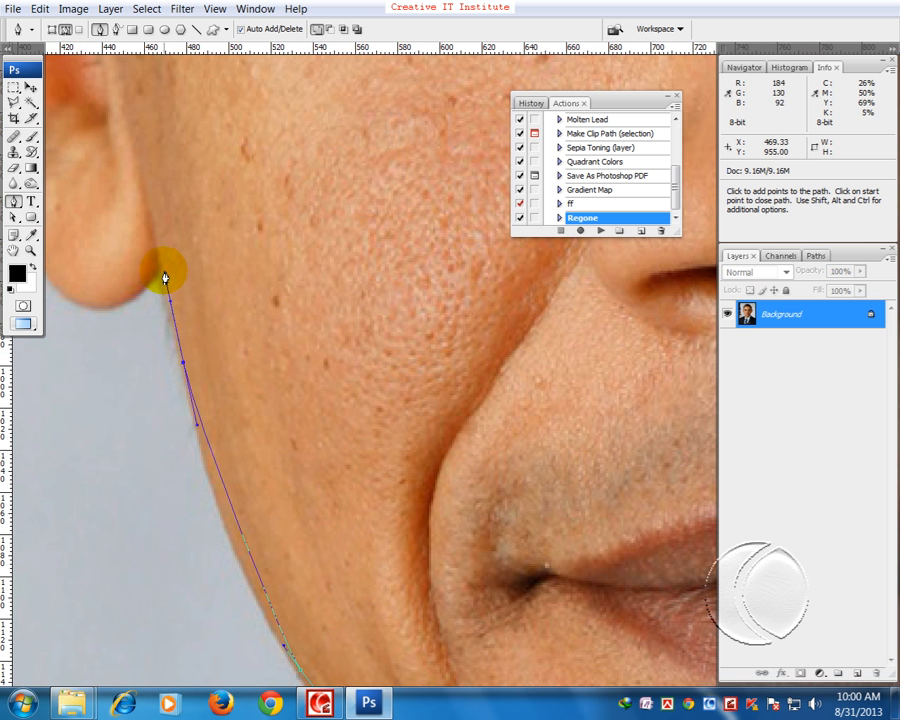
left_click(162, 268)
Trace the path around the earlobe, the outer edge and the top of the first ear to the hair
key("space")
left_click_drag(281, 374, 411, 482)
left_click_drag(237, 414, 209, 417)
left_click_drag(161, 325, 142, 265)
left_click_drag(93, 188, 281, 556)
key("space")
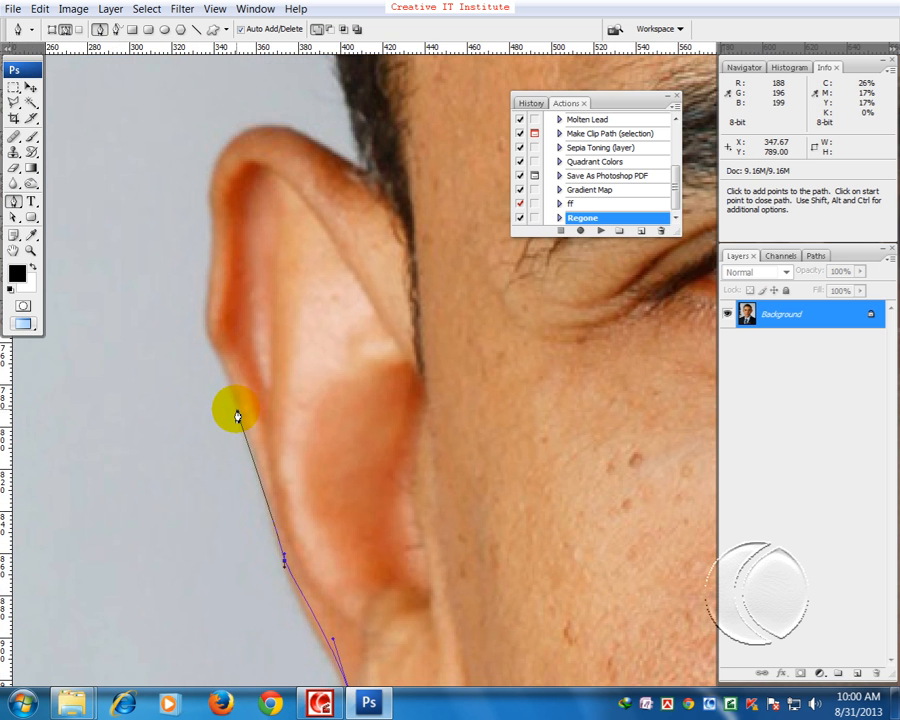
left_click_drag(208, 337, 231, 448)
key("space")
left_click_drag(223, 357, 219, 300)
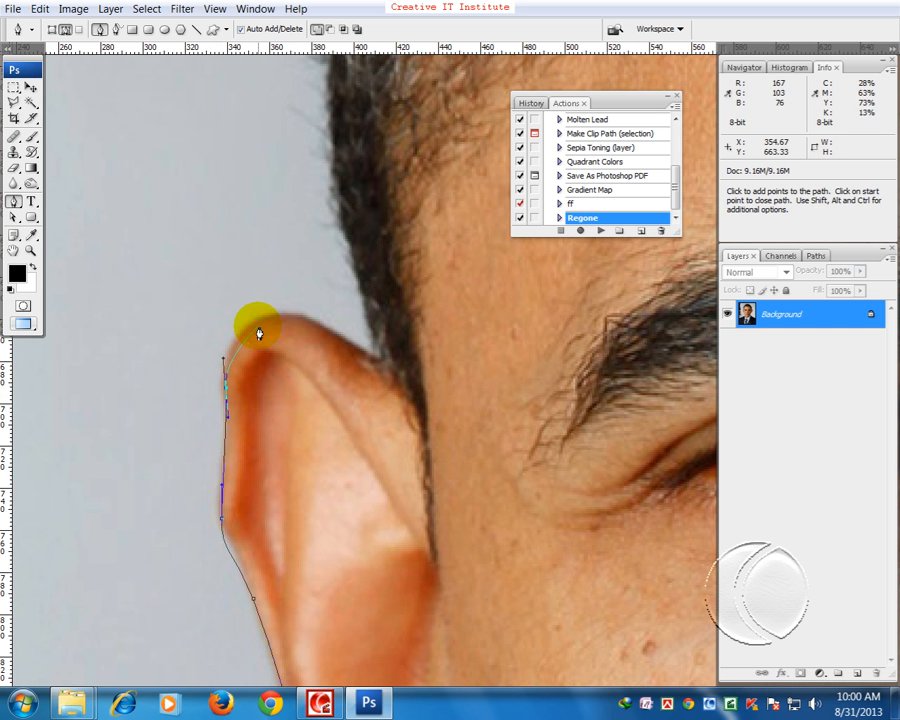
left_click_drag(277, 327, 221, 233)
left_click(380, 366)
Extend the path loosely outside the hair, up the side of the head and over its top
key("space")
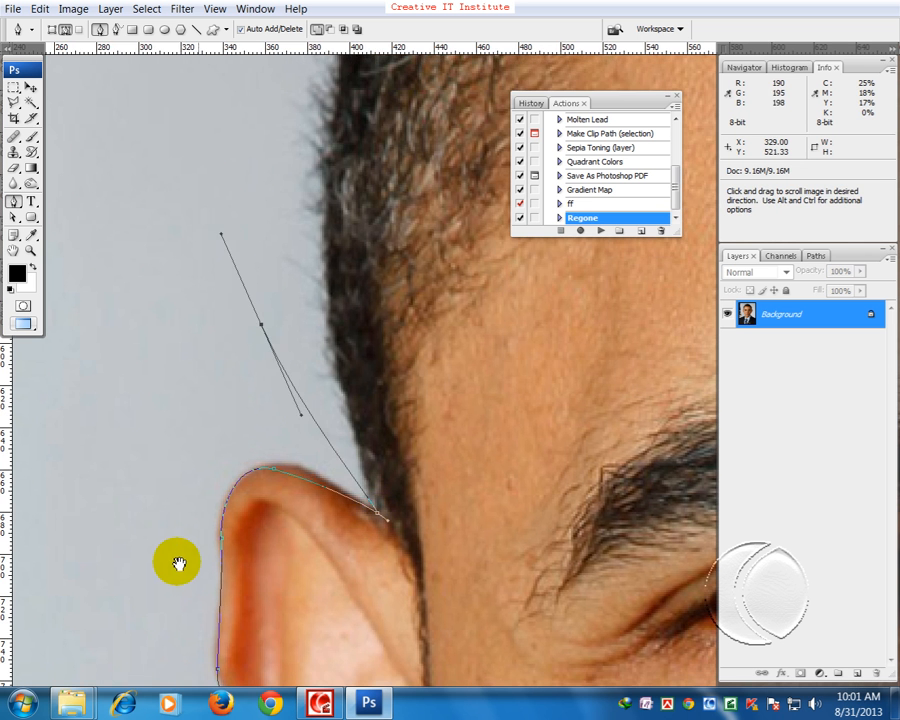
left_click_drag(201, 178, 191, 558)
key("space")
left_click_drag(327, 271, 177, 451)
left_click_drag(273, 320, 210, 450)
key("space")
left_click_drag(440, 444, 488, 458)
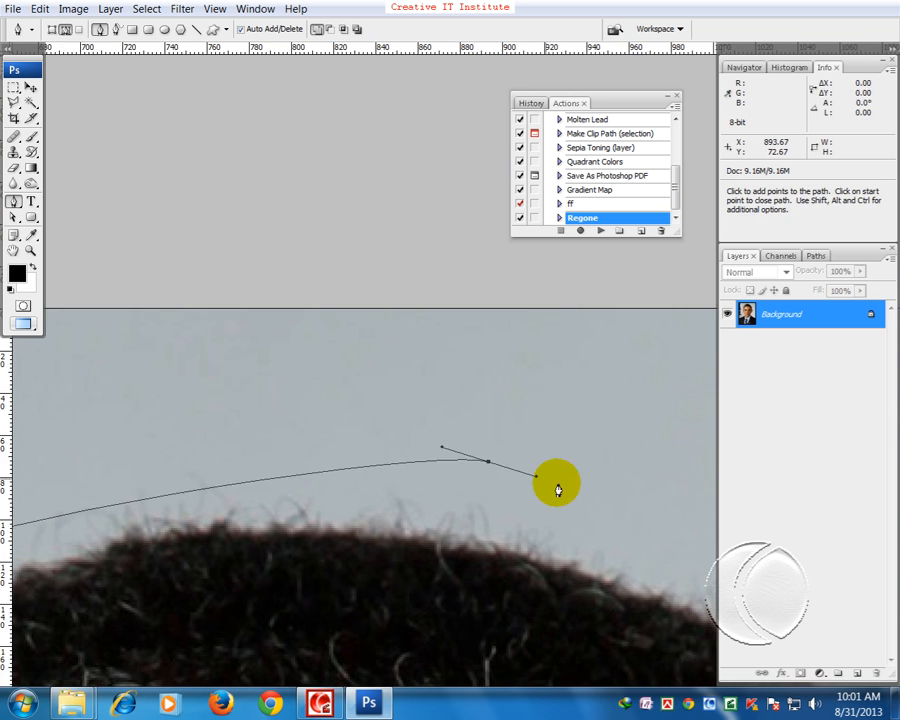
Carry the path down outside the hair on the opposite side to where the hair meets the second ear
left_click_drag(554, 482, 144, 262)
left_click_drag(579, 496, 354, 374)
left_click_drag(388, 456, 416, 544)
left_click_drag(420, 634, 297, 478)
left_click_drag(265, 537, 267, 522)
left_click(225, 585)
Trace the path around the top, outer edge and lobe of the second ear to the cheek
left_click_drag(274, 567, 276, 566)
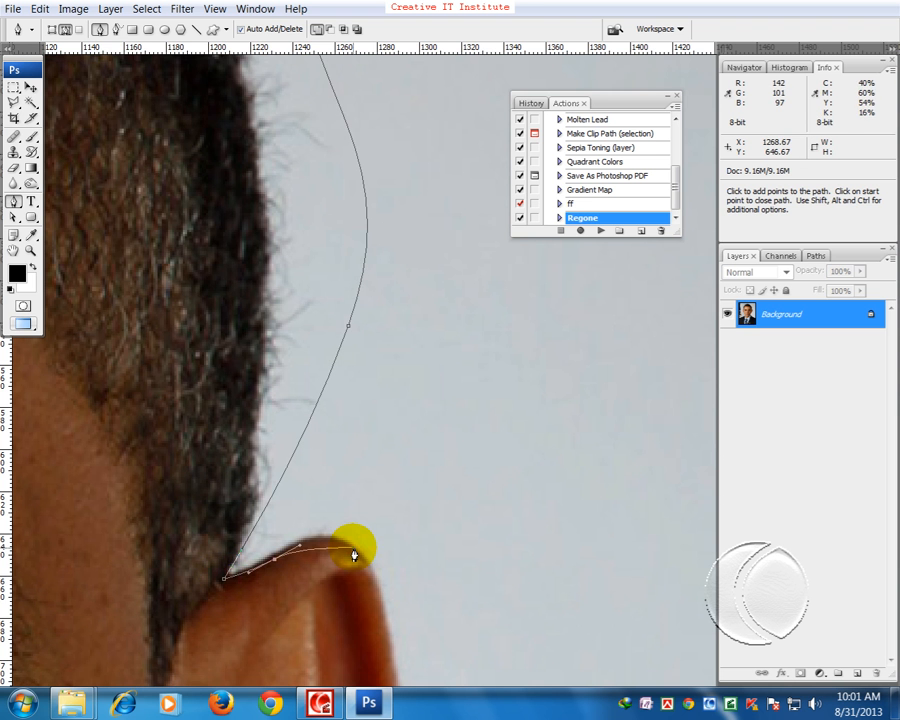
left_click_drag(400, 685, 447, 357)
left_click(436, 427)
left_click(406, 497)
left_click(360, 560)
left_click_drag(286, 673, 253, 670)
left_click(289, 602, "alt")
left_click(250, 603)
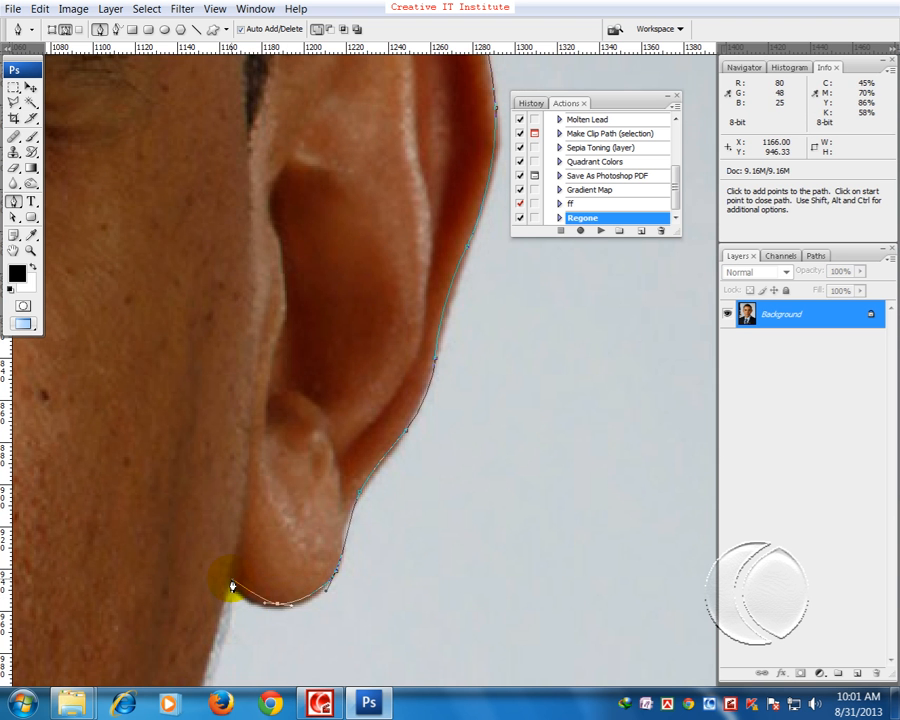
Trace the path from the second earlobe down the edge of the cheek to where the jaw meets the neck
left_click_drag(200, 680, 463, 418)
left_click_drag(450, 466, 450, 315)
left_click(445, 376)
left_click(427, 402)
left_click(401, 464)
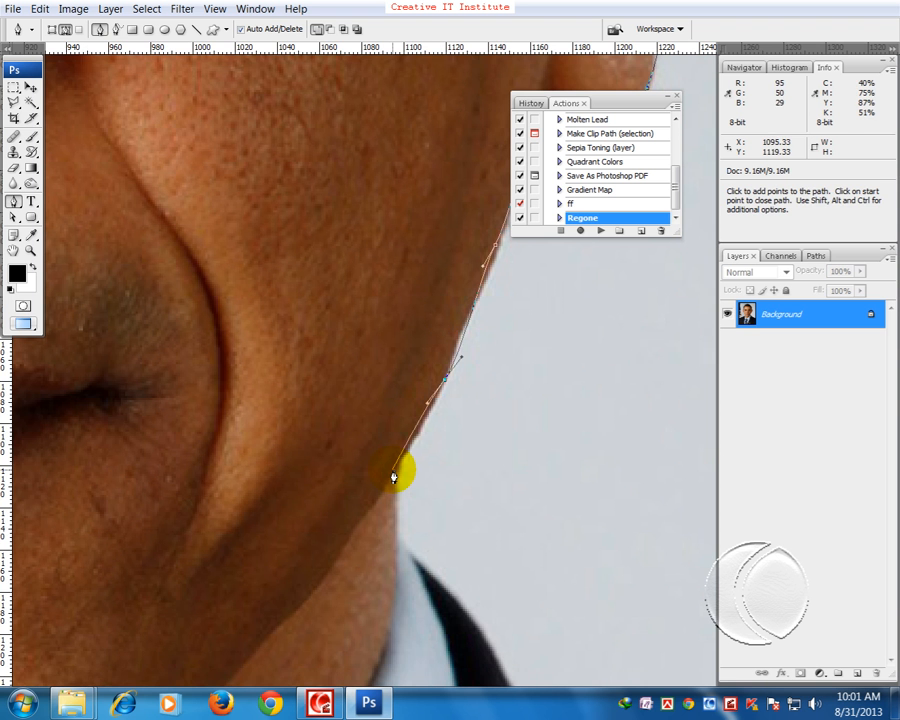
Continue the path along the jawline and under the chin, and close it at its starting point
left_click_drag(291, 599, 483, 455)
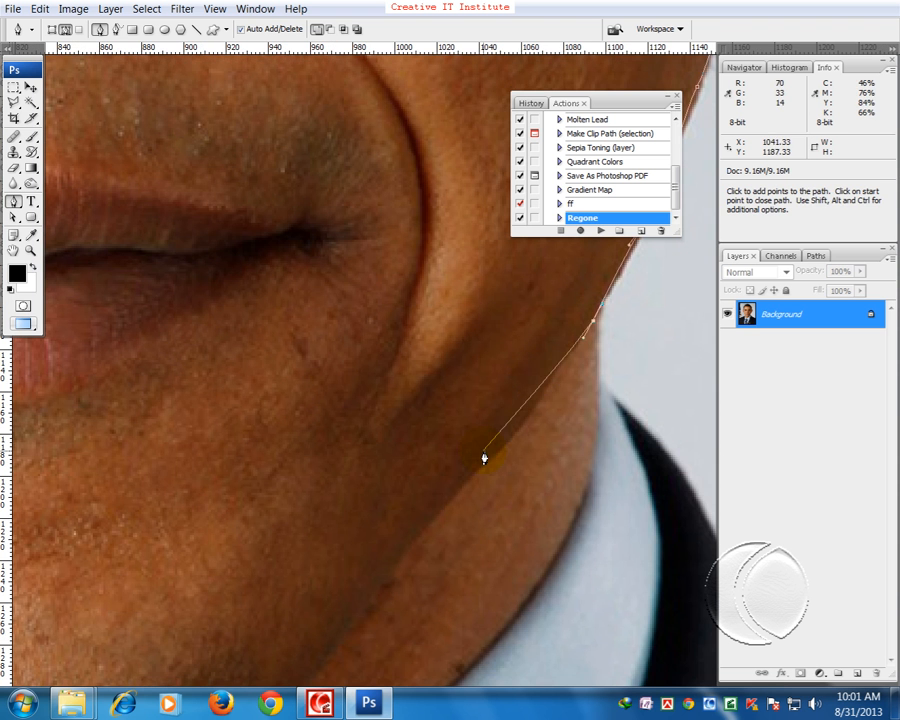
left_click(390, 562)
left_click(373, 581)
left_click(355, 604)
left_click_drag(355, 604, 536, 310)
left_click(459, 432)
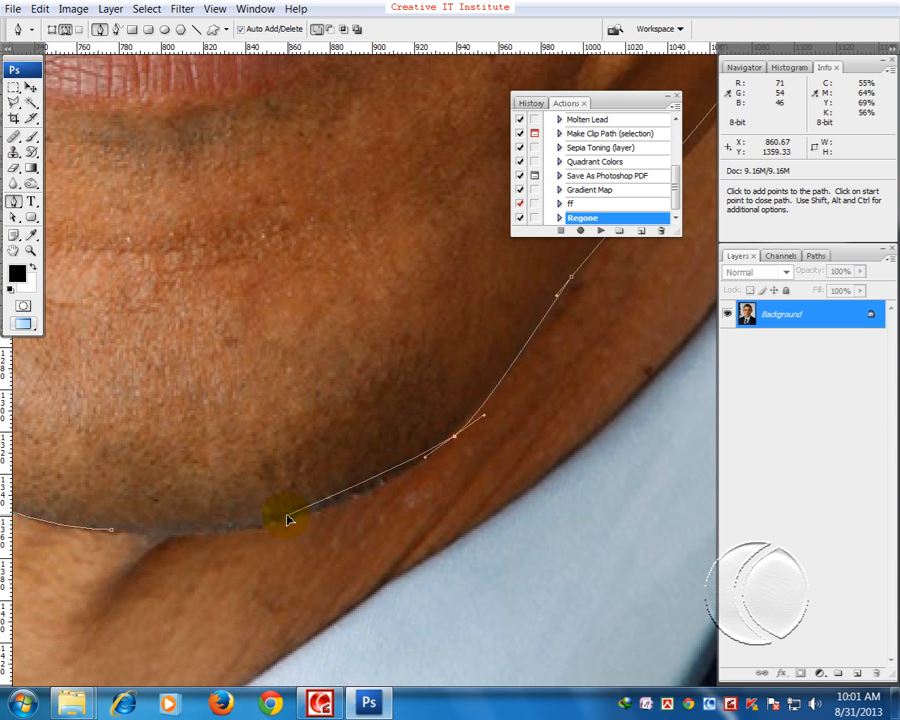
left_click_drag(180, 535, 228, 522)
left_click_drag(284, 537, 197, 540)
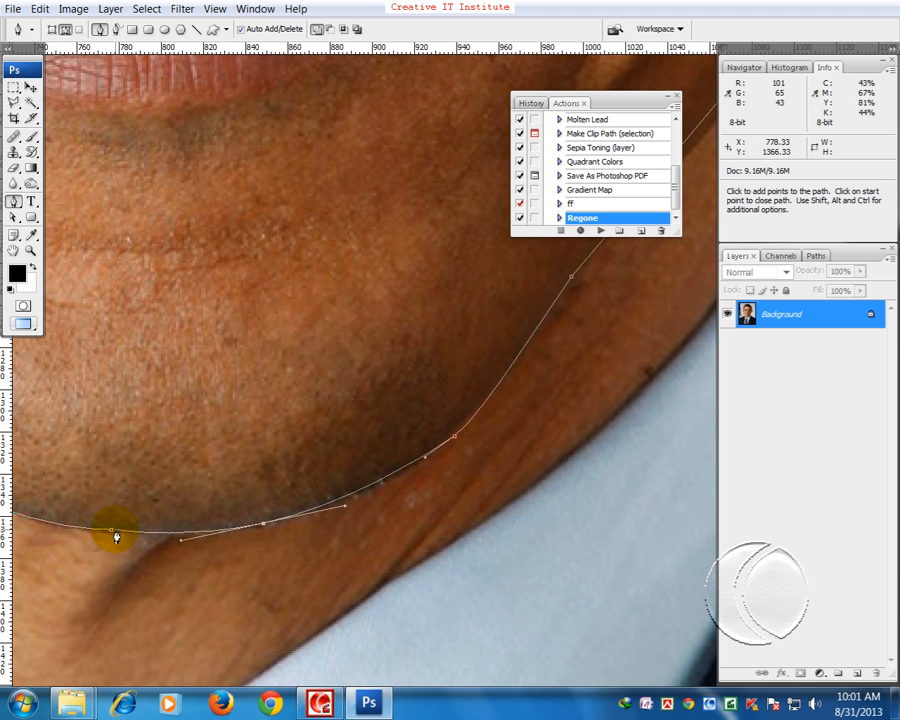
left_click(206, 520, "ctrl")
Convert the closed head path into a selection and copy the selected head to a new layer
key("ctrl+minus")
key("ctrl+minus")
key("ctrl+minus")
key("ctrl+minus")
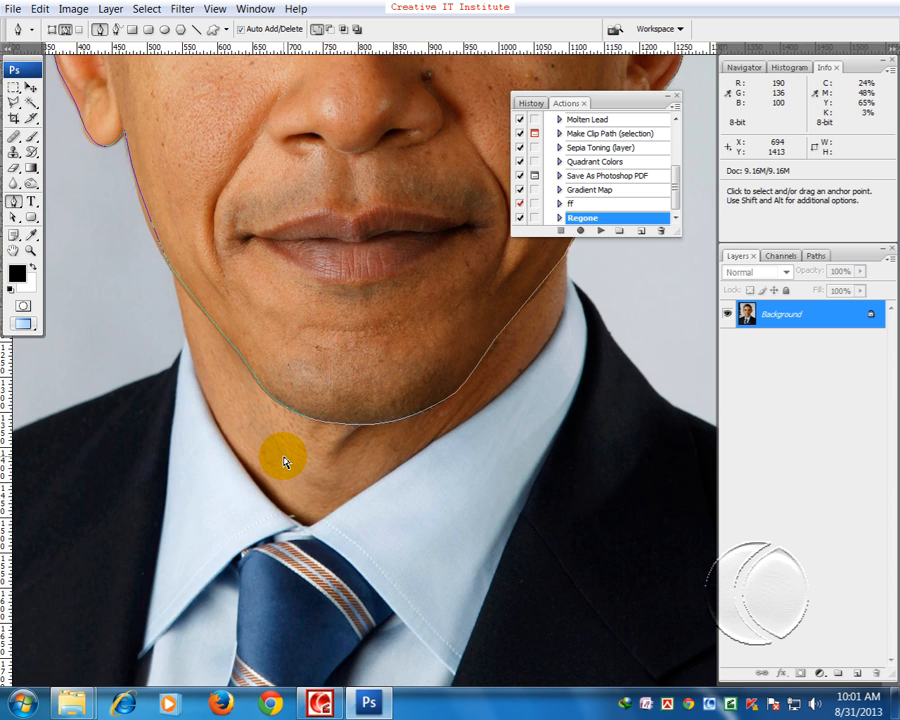
key("ctrl+minus")
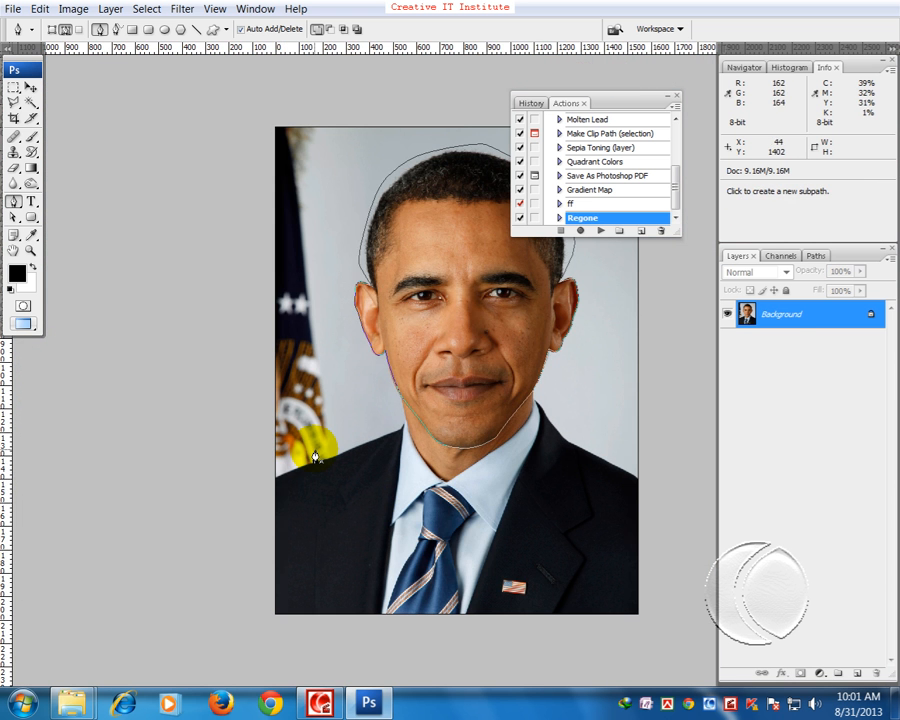
key("ctrl+Return")
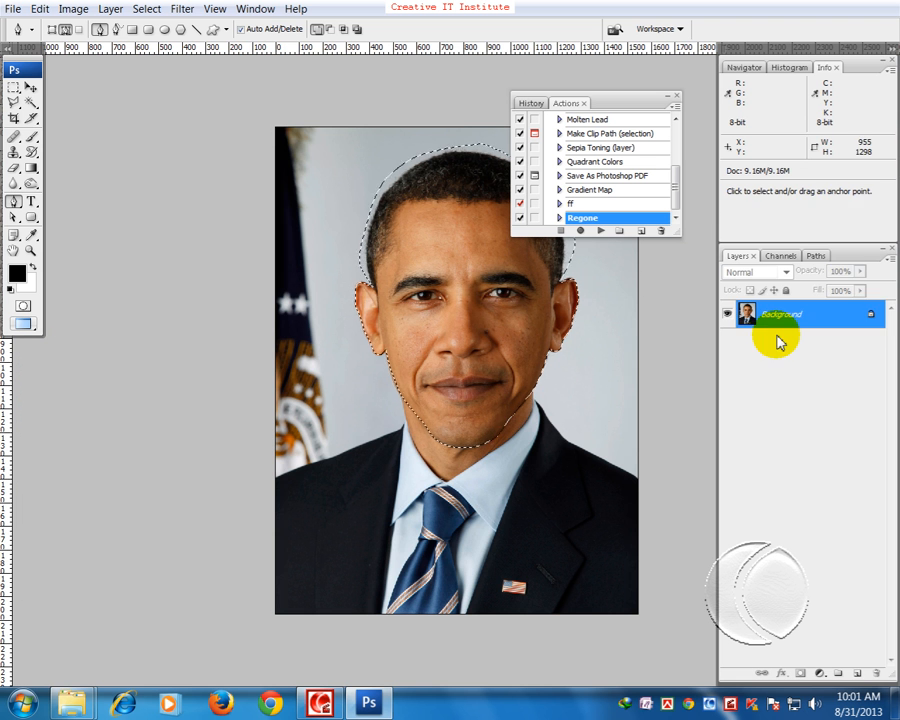
key("ctrl+j")
Add a new layer directly above the Background and fill it with white
left_click(790, 343)
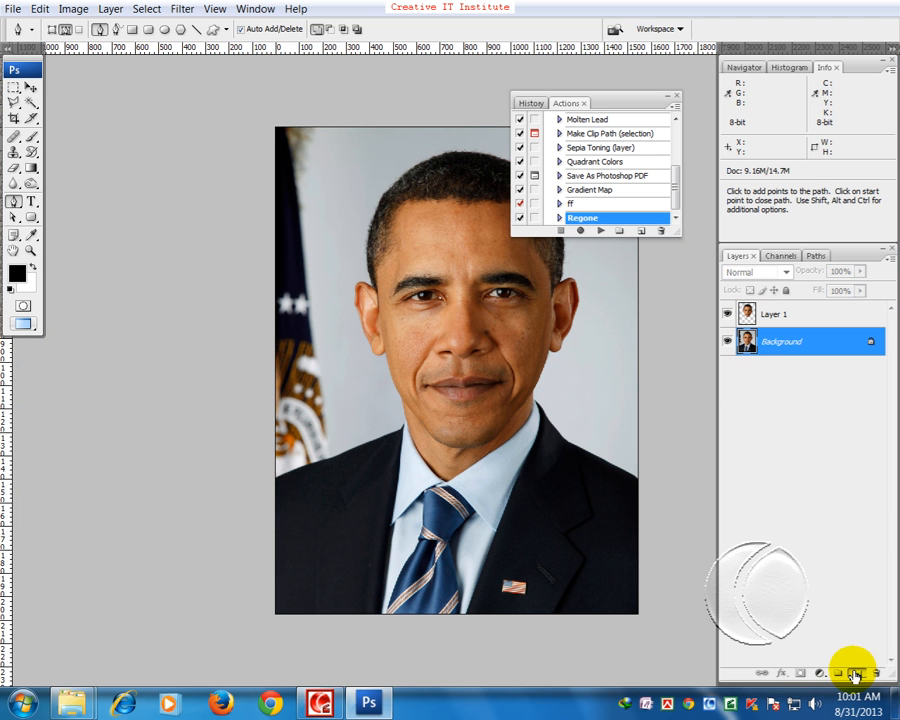
left_click(857, 672)
key("alt+BackSpace")
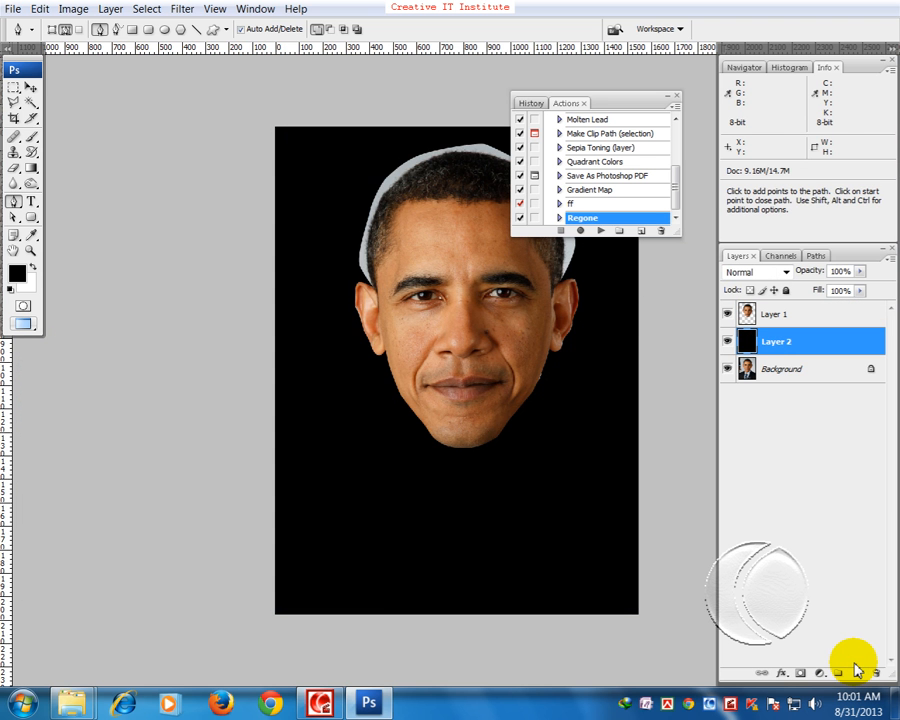
key("ctrl+z")
key("ctrl+BackSpace")
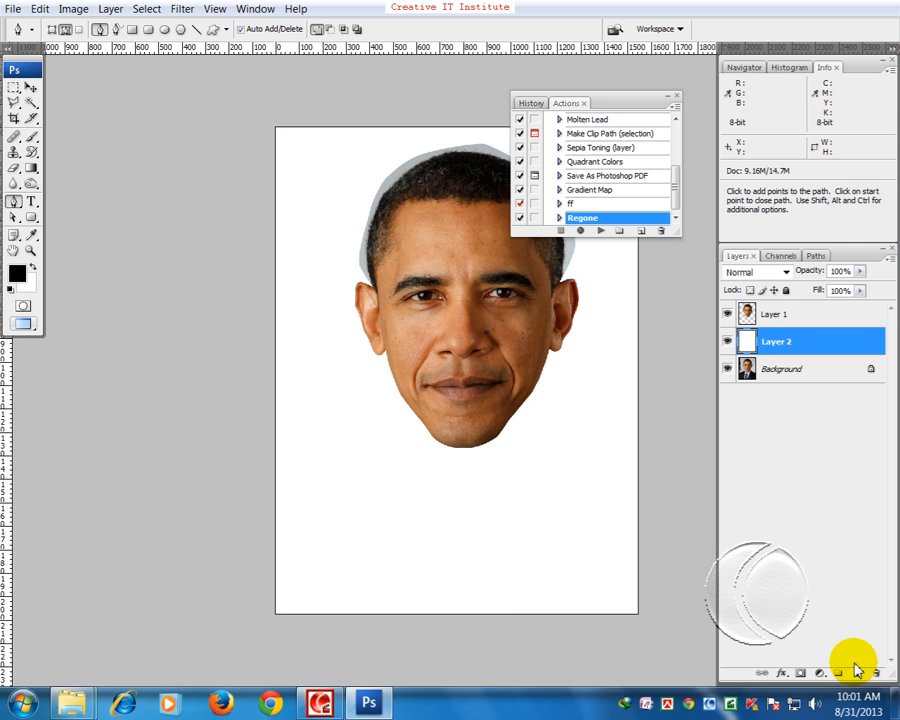
Erase the grey backdrop left around the hair on Layer 1 with the Background Eraser
left_click(785, 316)
key("space")
left_click_drag(396, 404, 343, 459)
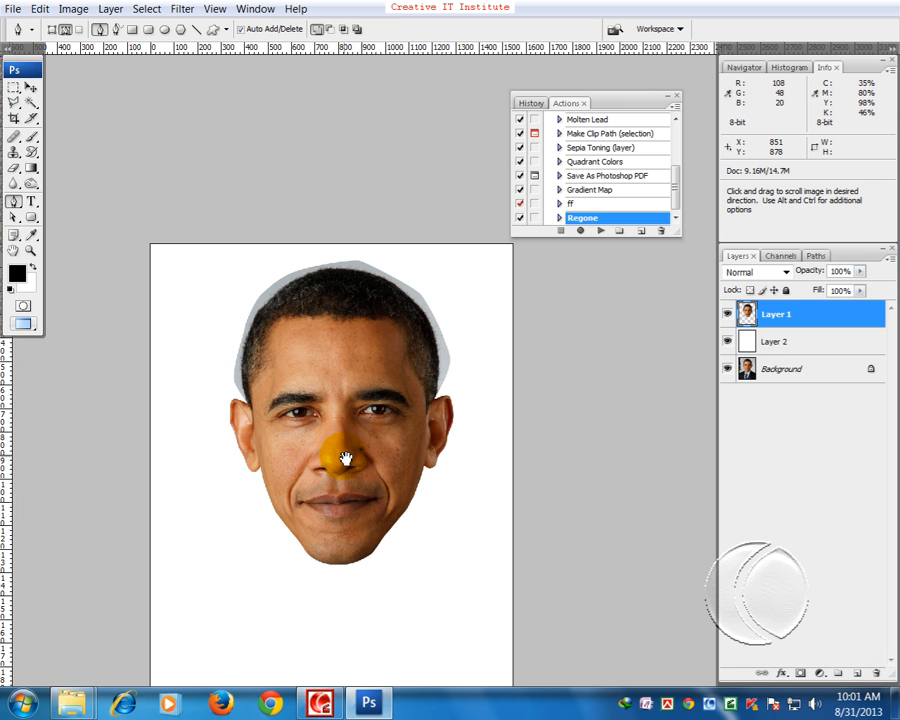
mouse_move(13, 168)
left_mouse_down()
mouse_move(36, 182)
mouse_move(80, 178)
left_mouse_up()
key("ctrl+plus")
key("ctrl+plus")
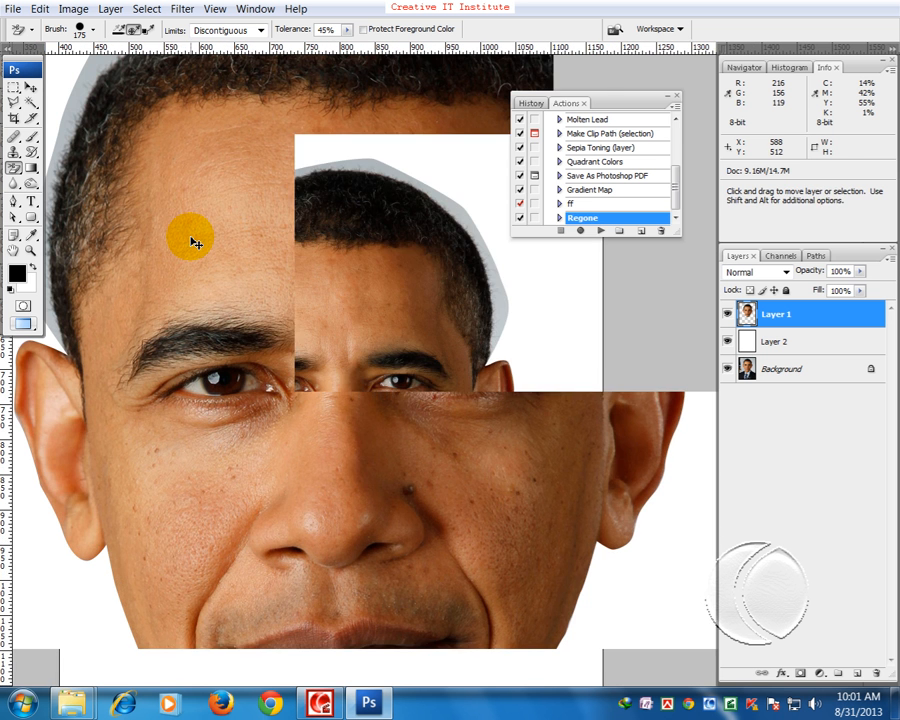
key("space")
left_click_drag(188, 234, 482, 549)
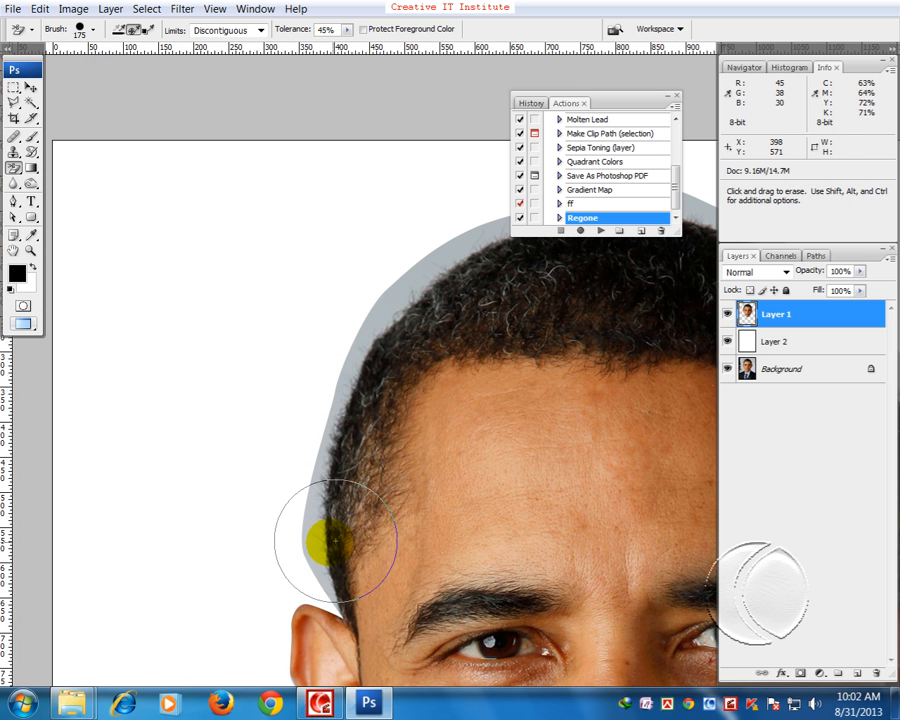
left_click_drag(297, 478, 315, 428)
mouse_move(442, 258)
left_mouse_down()
mouse_move(402, 281)
mouse_move(331, 358)
mouse_move(393, 404)
mouse_move(33, 547)
left_mouse_up()
key("space")
mouse_move(301, 357)
left_mouse_down()
mouse_move(338, 345)
mouse_move(217, 340)
mouse_move(157, 362)
mouse_move(466, 382)
mouse_move(552, 479)
mouse_move(435, 336)
mouse_move(424, 285)
mouse_move(405, 285)
mouse_move(446, 393)
mouse_move(434, 430)
left_mouse_up()
key("space")
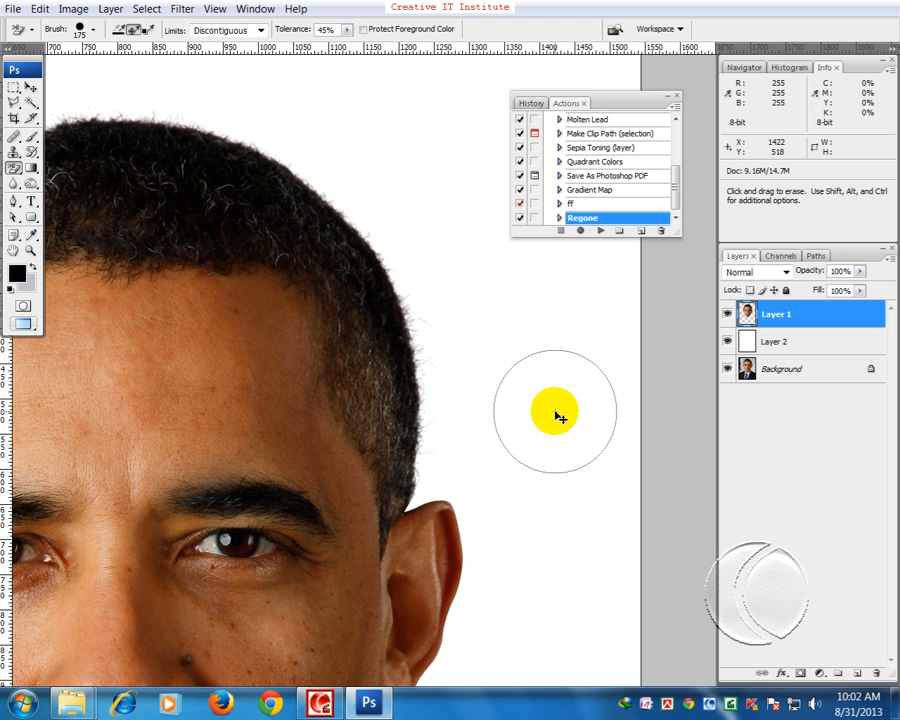
Open the cut-out head on Layer 1 in the Liquify filter
key("ctrl+minus")
key("ctrl+minus")
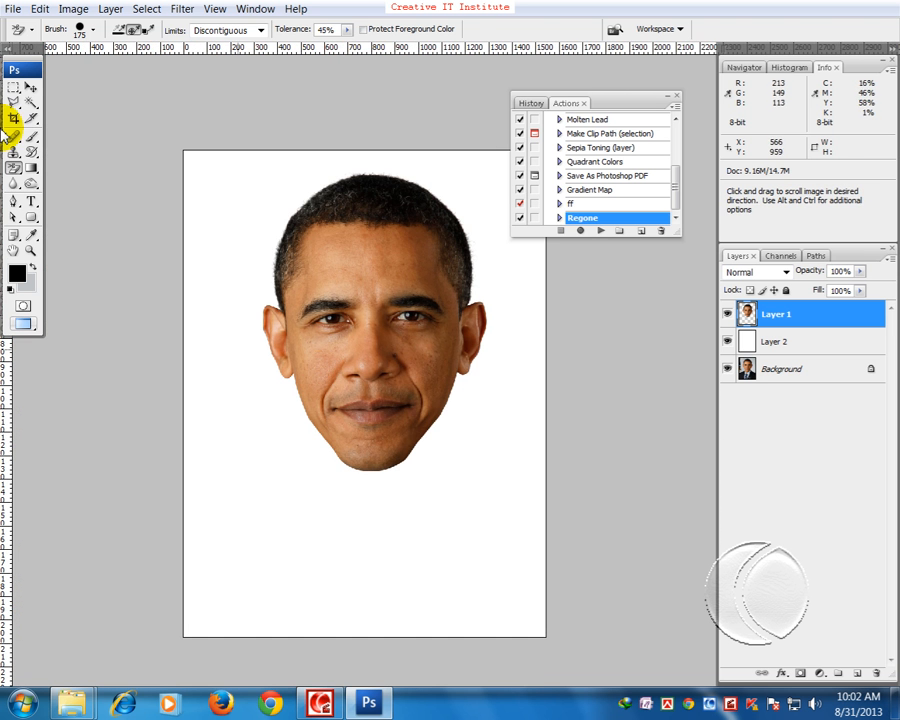
left_click(31, 87)
left_click_drag(398, 250, 333, 322)
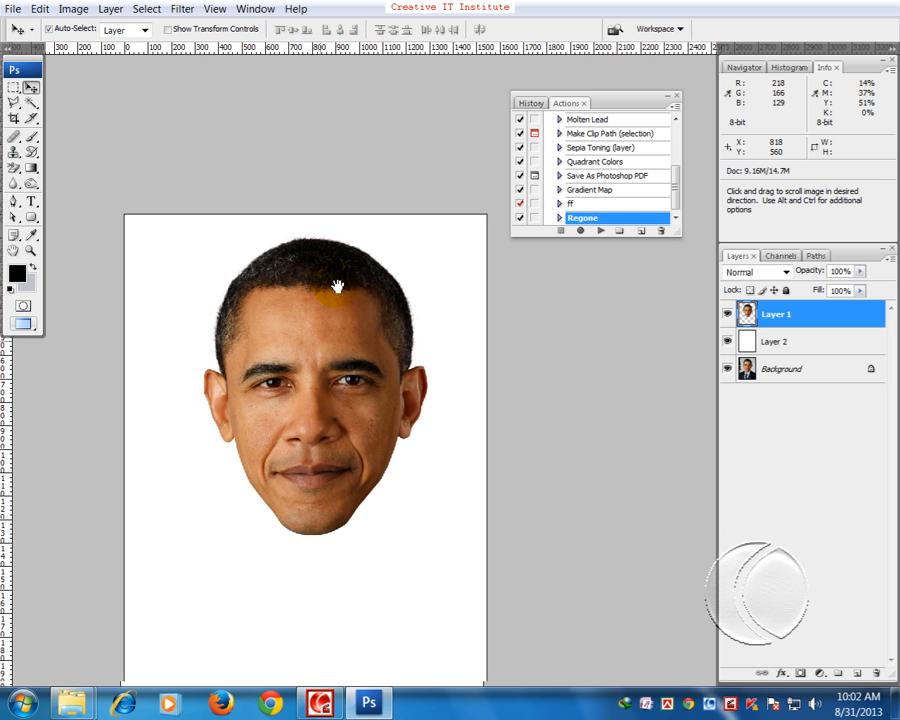
left_click_drag(303, 401, 333, 311)
left_click(180, 9)
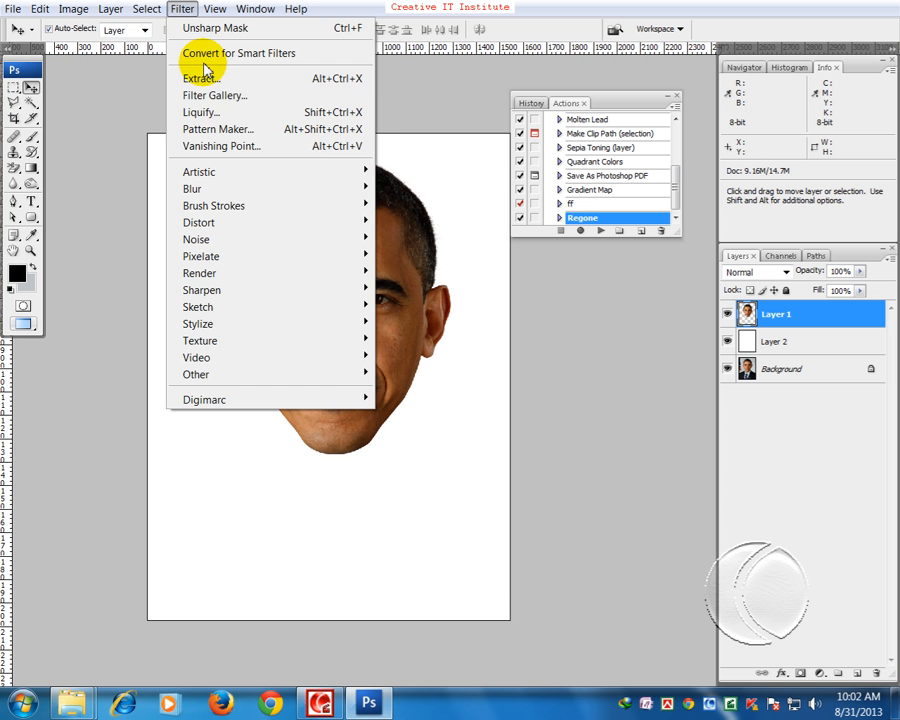
left_click(213, 112)
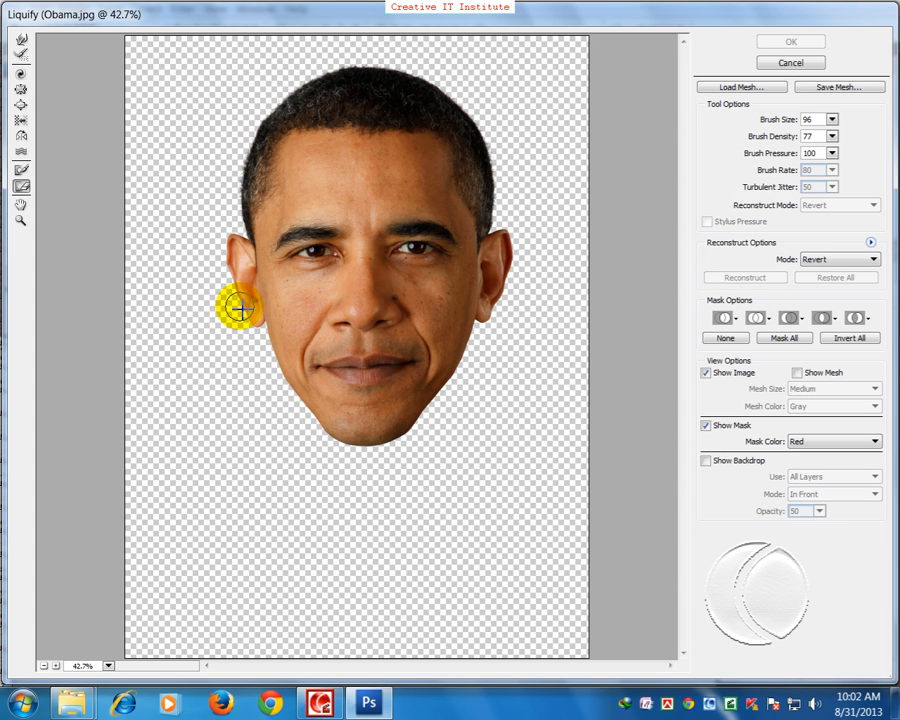
Enlarge the Forward Warp brush to 326 and push the jaw inward on both sides of the face
key("bracketright")
key("bracketright")
key("bracketright")
key("bracketright")
key("bracketright")
key("bracketright")
key("bracketright")
key("bracketright")
key("bracketright")
key("bracketright")
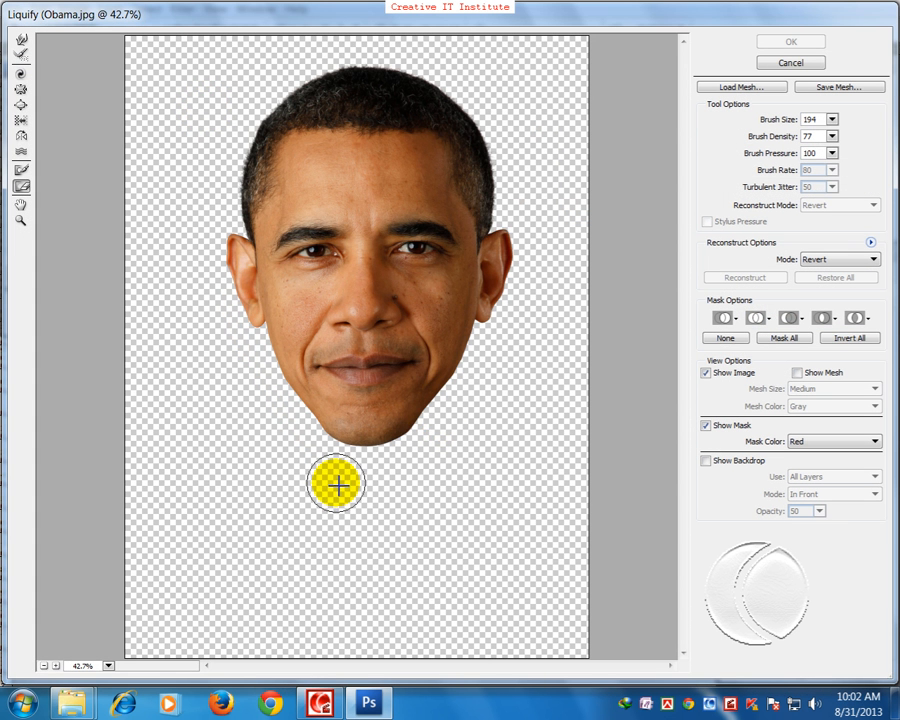
left_click(20, 40)
key("bracketright")
key("bracketright")
key("bracketright")
key("bracketright")
key("bracketright")
key("bracketright")
key("bracketright")
key("bracketright")
key("bracketright")
key("bracketright")
key("bracketright")
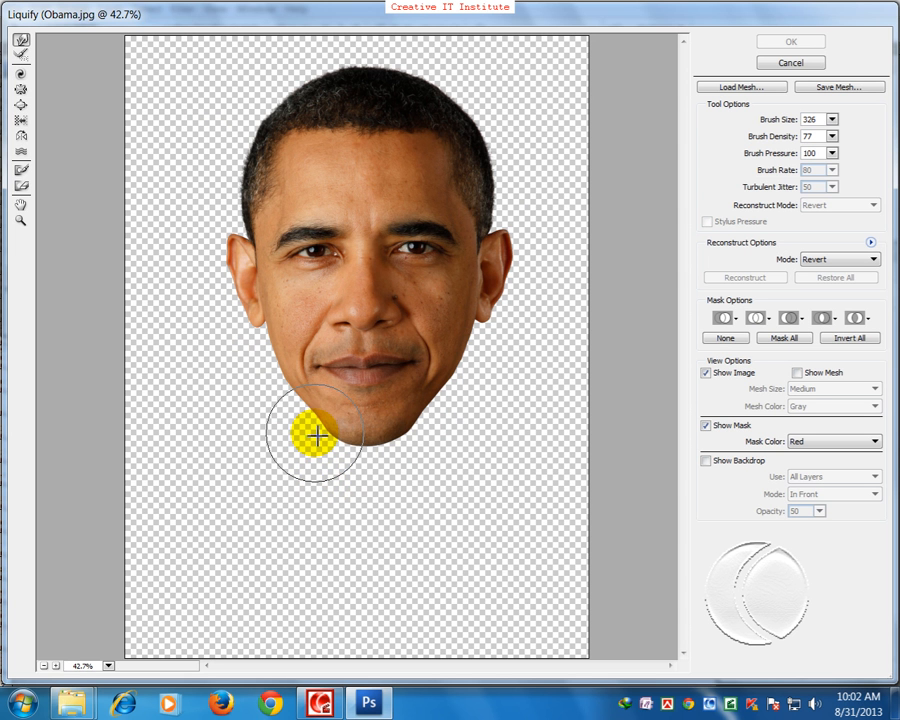
left_click_drag(313, 428, 257, 395)
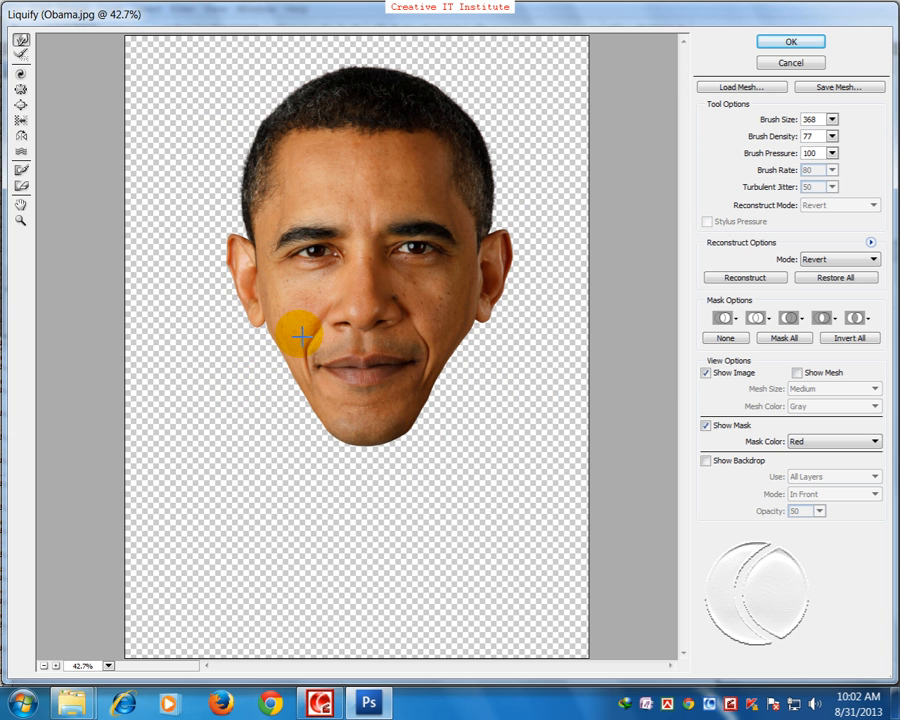
Enlarge the warp brush to 454, push the hair above the left ear inward and narrow the chin
key("bracketright")
key("bracketright")
key("bracketright")
key("bracketright")
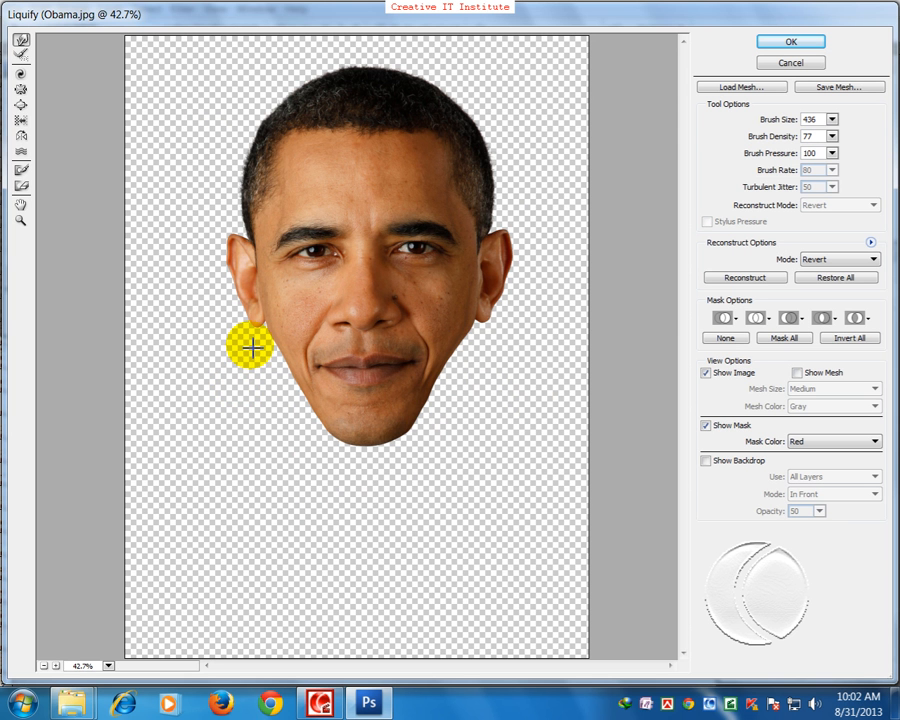
mouse_move(226, 166)
left_mouse_down()
mouse_move(241, 169)
mouse_move(257, 112)
mouse_move(279, 119)
left_mouse_up()
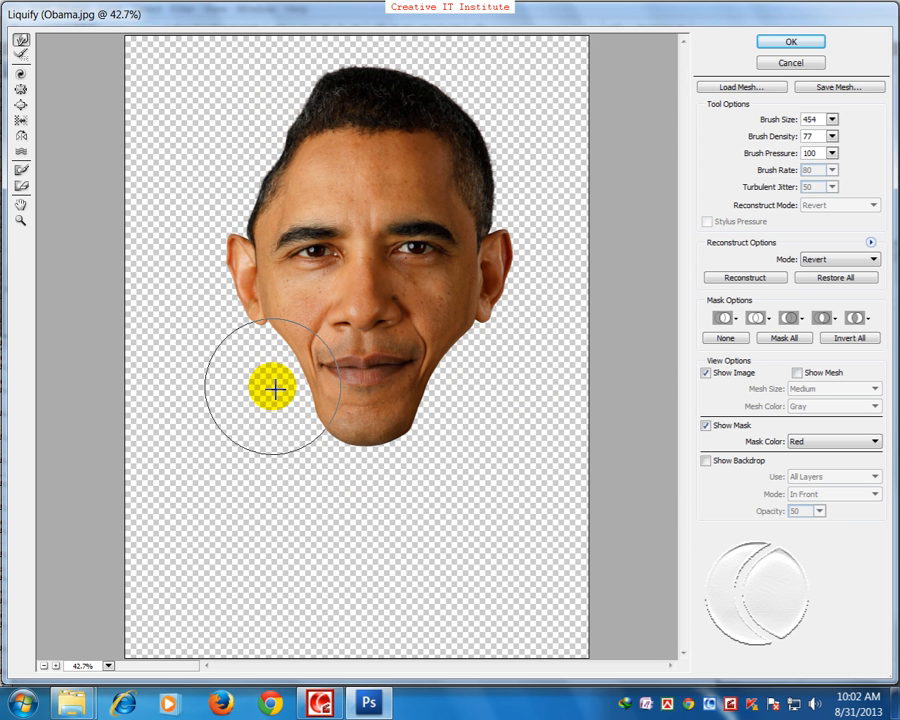
left_click_drag(436, 432, 418, 436)
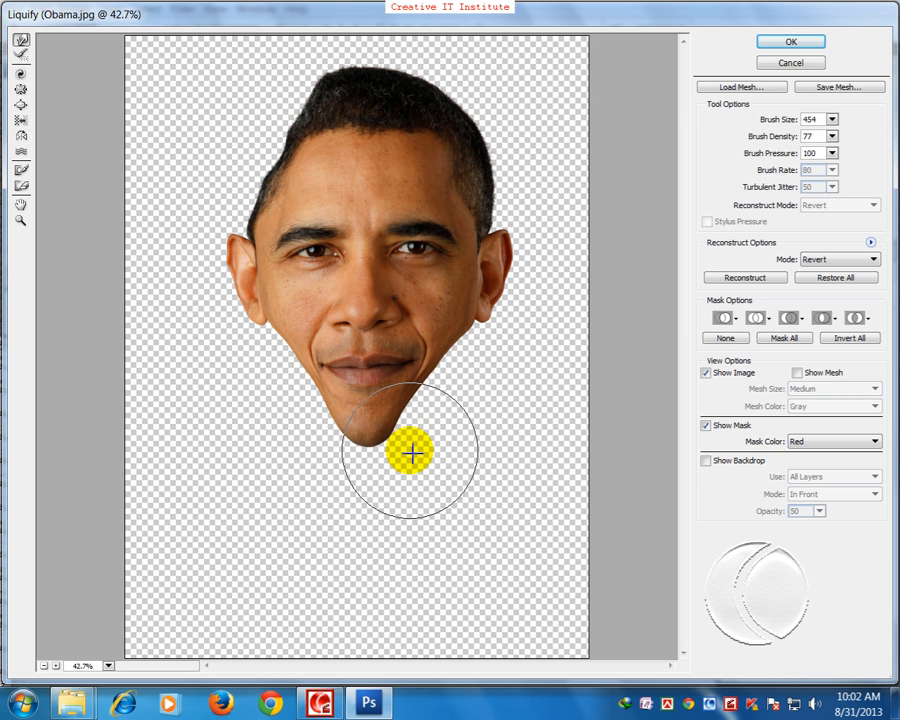
Enlarge the warp brush to 532 and reshape both ears by pushing their tops upward and sideways
key("bracketright")
key("bracketright")
key("bracketright")
key("bracketright")
key("bracketright")
key("bracketright")
key("bracketright")
key("bracketright")
key("bracketright")
key("bracketright")
key("bracketright")
key("bracketright")
key("bracketright")
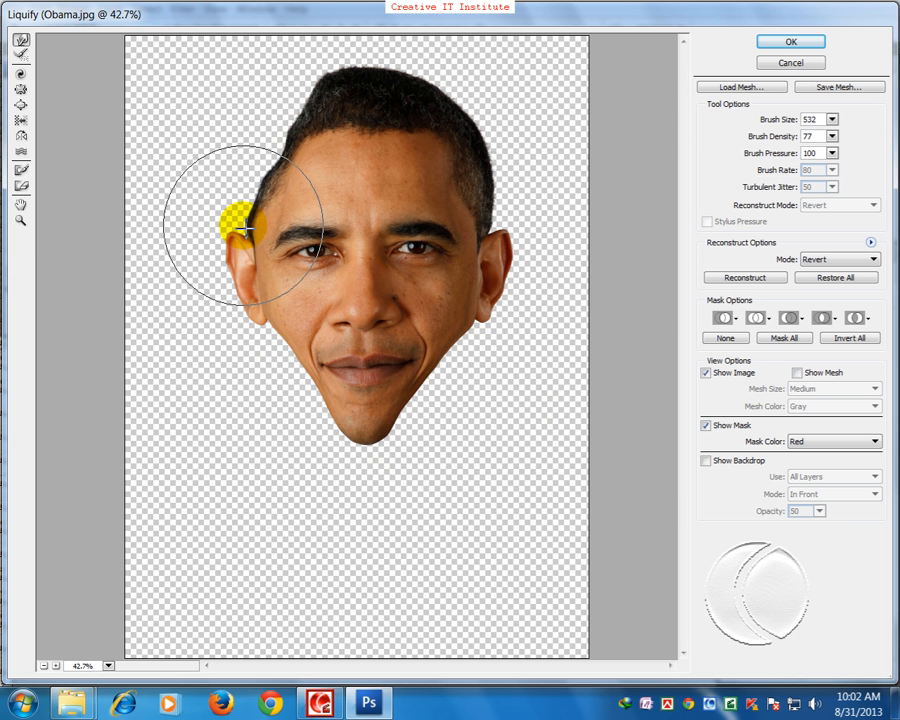
left_click_drag(241, 245, 232, 224)
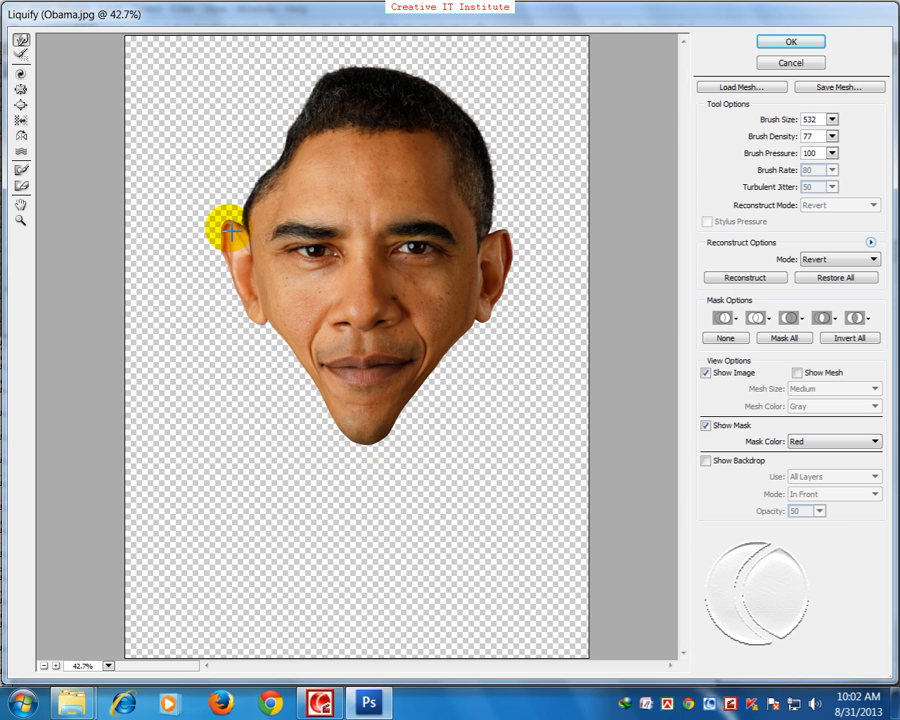
left_click_drag(518, 285, 543, 272)
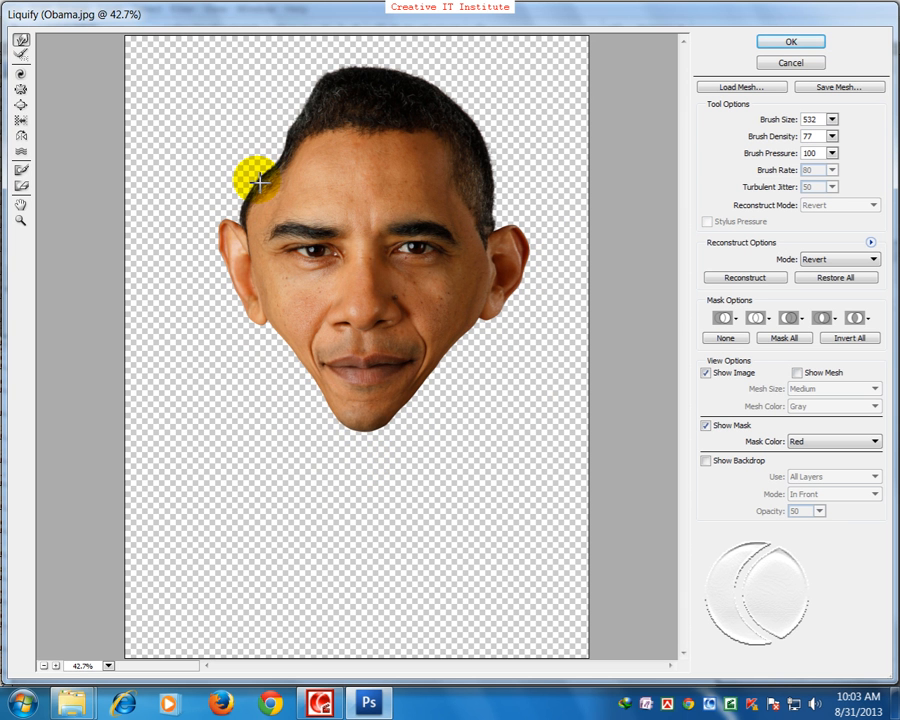
left_click_drag(209, 220, 227, 210)
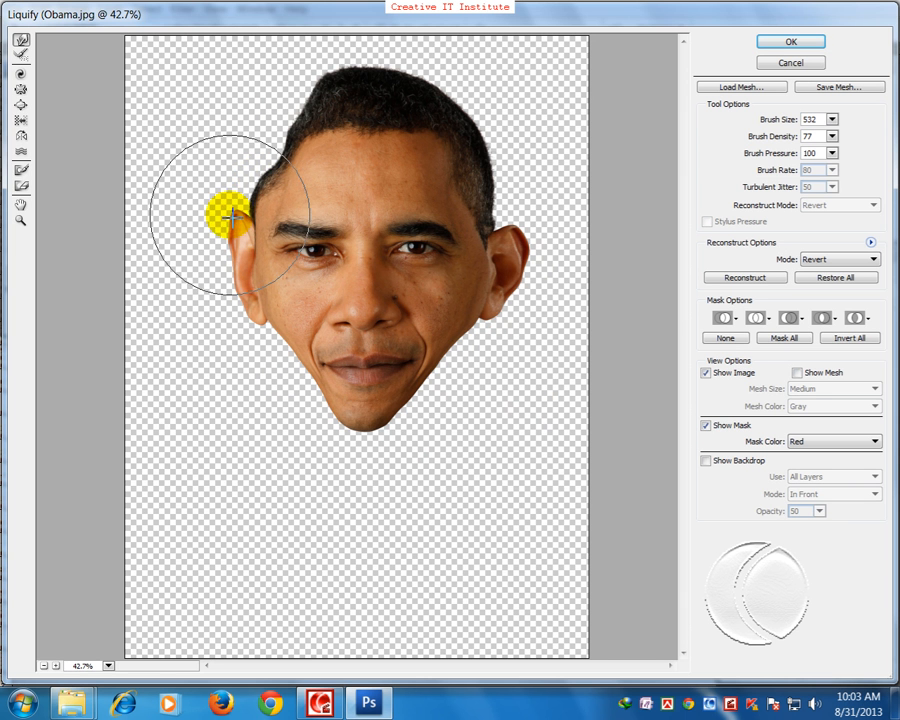
Warp the right side of the head inward and flatten the top of the hair
left_click(535, 252)
mouse_move(535, 252)
left_mouse_down()
mouse_move(486, 352)
mouse_move(326, 410)
mouse_move(264, 372)
mouse_move(269, 364)
left_mouse_up()
mouse_move(540, 240)
left_mouse_down()
mouse_move(518, 151)
mouse_move(501, 162)
mouse_move(488, 125)
mouse_move(454, 96)
mouse_move(366, 58)
mouse_move(363, 73)
mouse_move(332, 87)
mouse_move(308, 82)
mouse_move(434, 86)
mouse_move(368, 133)
left_mouse_up()
Resize the warp brush to 392 and push the middle of the hairline down over the forehead
key("bracketright")
key("bracketright")
key("bracketright")
key("bracketright")
key("bracketright")
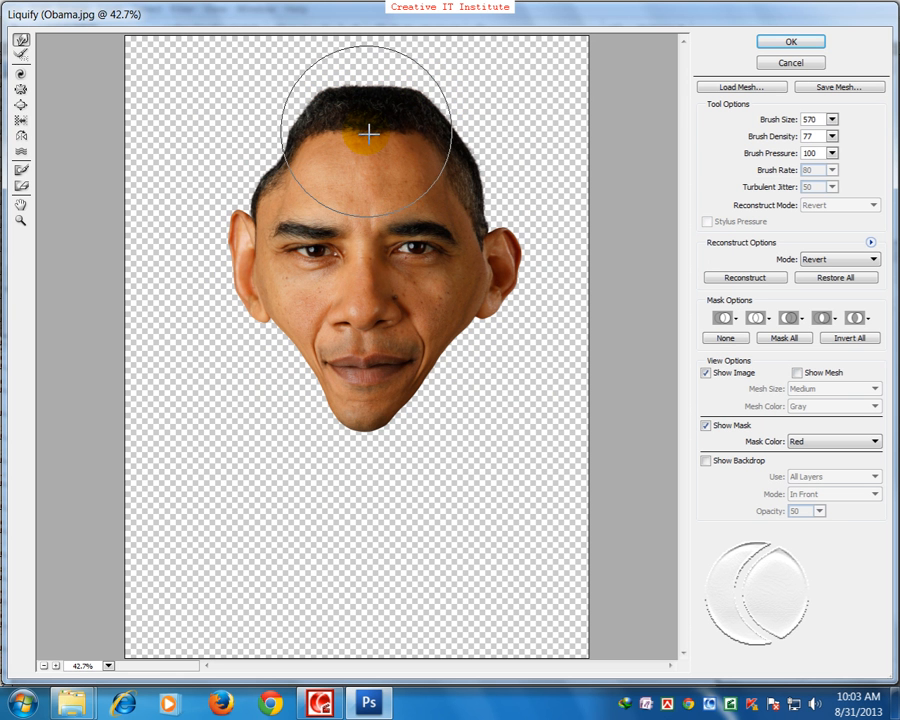
key("bracketleft")
key("bracketleft")
key("bracketleft")
key("bracketleft")
key("bracketleft")
key("bracketleft")
key("bracketleft")
key("bracketleft")
key("bracketleft")
key("bracketleft")
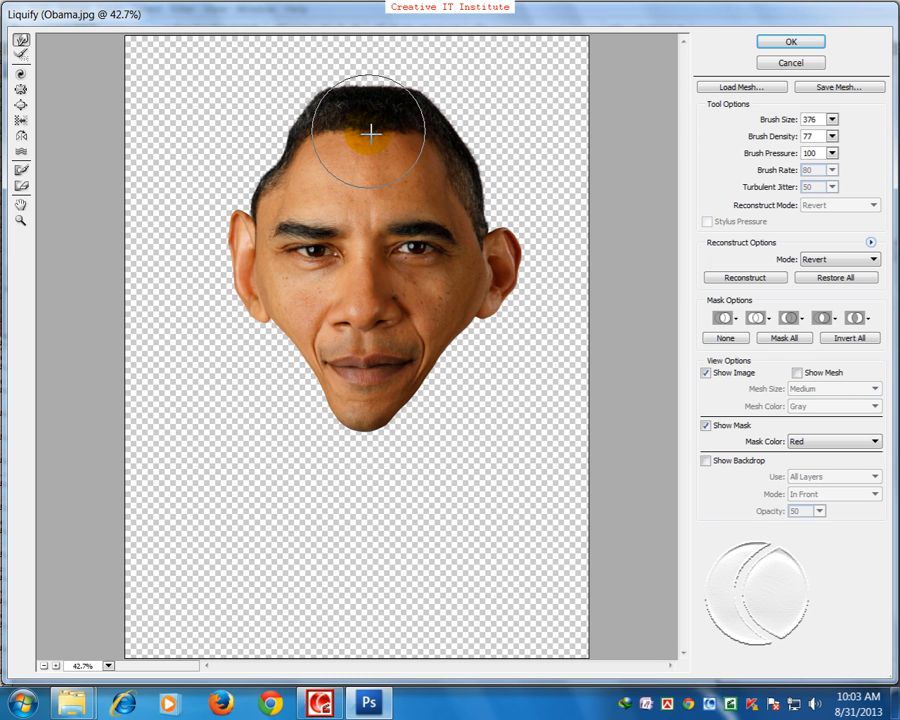
left_click_drag(371, 133, 370, 151)
key("ctrl+z")
key("bracketright")
key("bracketright")
key("bracketright")
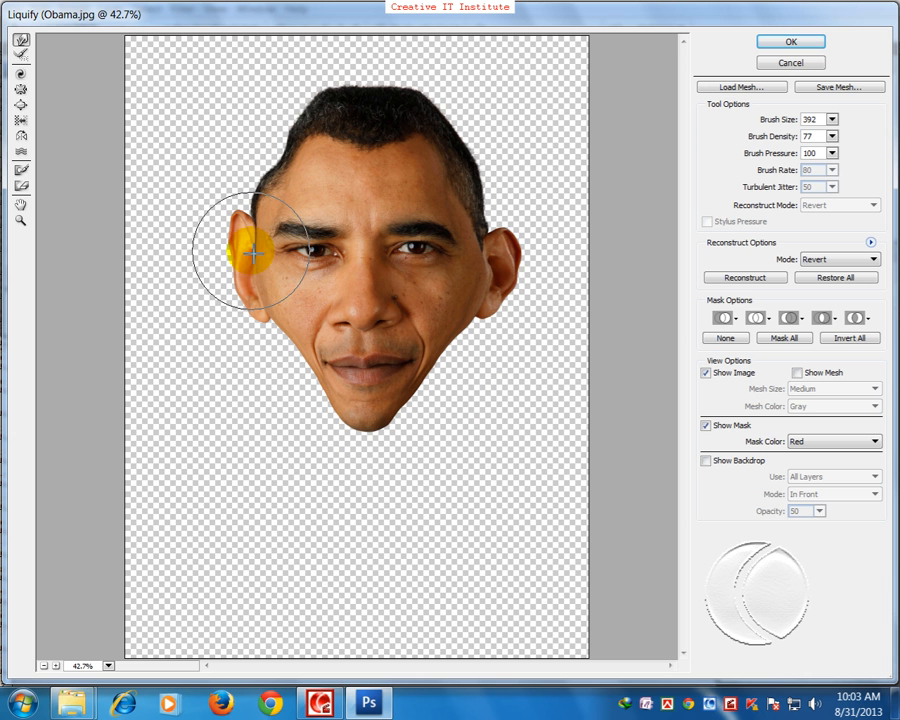
Warp both temples and upper ears slightly outward
left_click_drag(248, 248, 244, 241)
left_click_drag(486, 241, 488, 235)
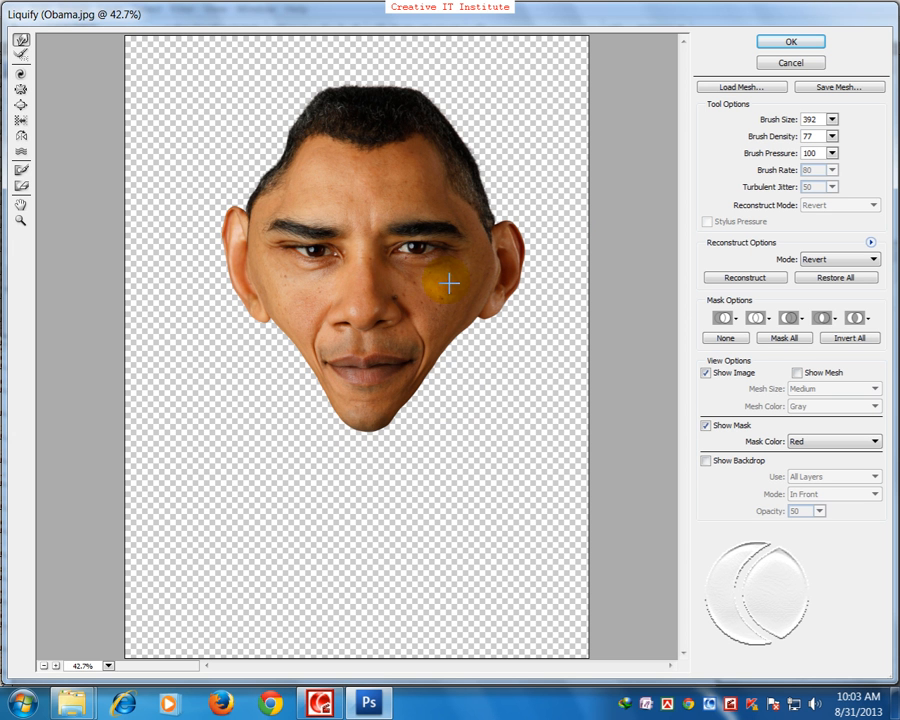
left_click_drag(460, 376, 456, 382)
left_click(419, 211)
Enlarge the warp brush to 448 and push the middle of the hairline further down the forehead
key("bracketright")
key("bracketright")
key("bracketright")
key("bracketright")
key("bracketright")
key("bracketright")
key("bracketright")
key("bracketright")
mouse_move(490, 132)
left_mouse_down()
mouse_move(484, 137)
mouse_move(440, 94)
mouse_move(522, 205)
mouse_move(392, 177)
mouse_move(365, 144)
mouse_move(364, 163)
left_mouse_up()
key("bracketright")
key("bracketright")
key("bracketright")
key("bracketright")
key("bracketright")
key("bracketright")
key("bracketright")
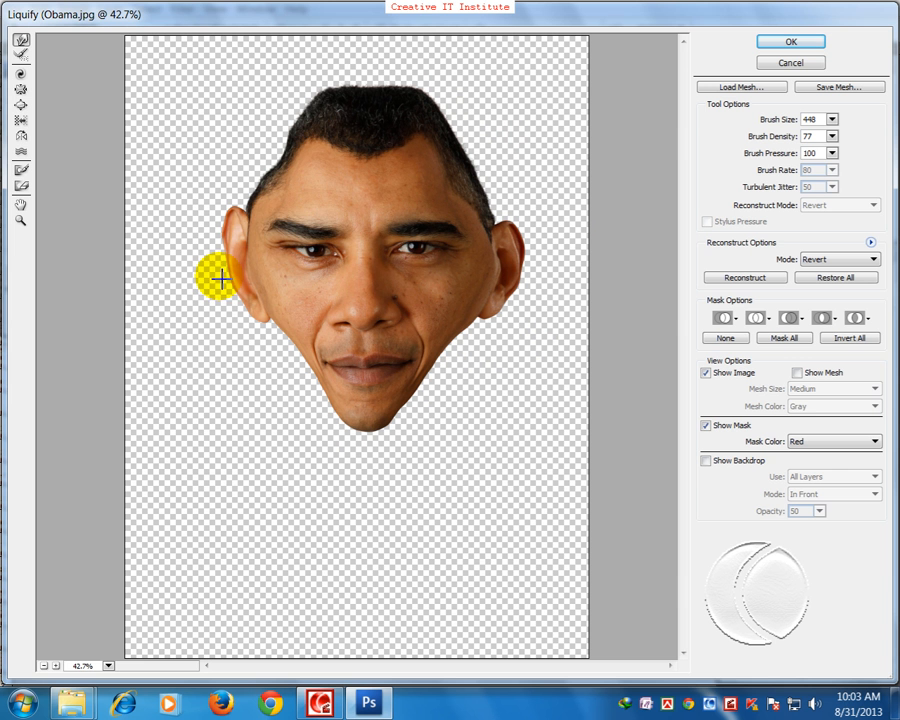
Reduce the warp brush to 364 and push both eyebrows and eyes upward
key("bracketleft")
key("bracketleft")
key("bracketleft")
key("bracketleft")
key("bracketleft")
key("bracketleft")
key("bracketleft")
key("bracketleft")
key("bracketleft")
key("bracketleft")
key("bracketleft")
key("bracketleft")
key("bracketleft")
key("bracketleft")
key("bracketleft")
key("bracketleft")
key("bracketleft")
key("bracketleft")
key("bracketleft")
key("bracketleft")
mouse_move(296, 286)
left_mouse_down()
mouse_move(322, 185)
mouse_move(314, 197)
left_mouse_up()
key("ctrl+z")
left_click(404, 221)
key("bracketleft")
key("bracketleft")
key("bracketleft")
key("bracketleft")
key("bracketleft")
key("bracketleft")
key("bracketleft")
key("bracketleft")
left_click_drag(419, 231, 416, 203)
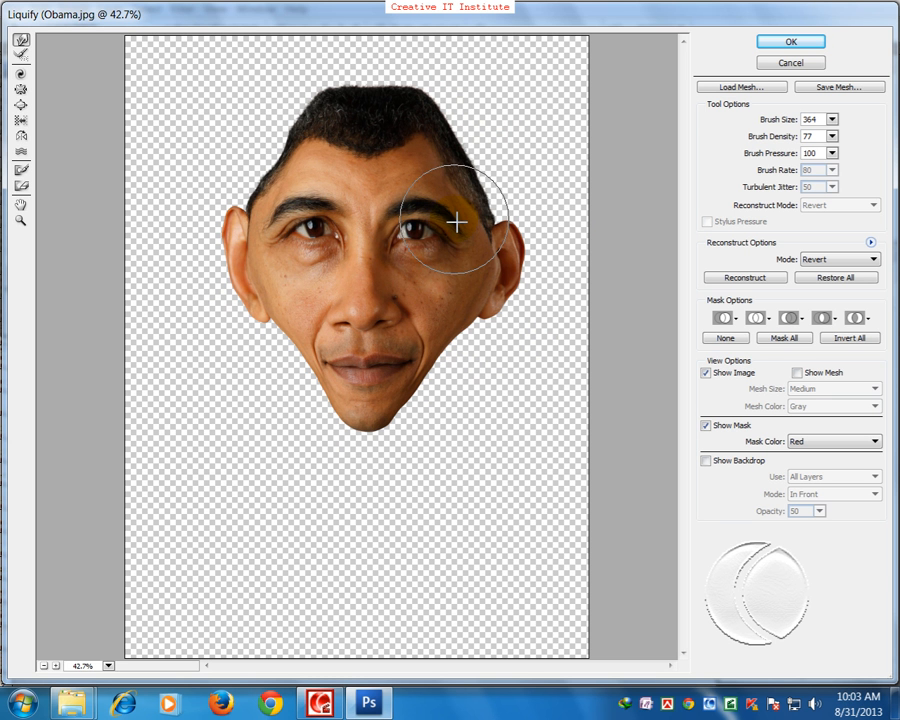
key("ctrl+z")
Lift the mouth corners into a smile and widen the lower nose, reducing the warp brush to 220
key("bracketleft")
mouse_move(352, 327)
left_mouse_down()
mouse_move(339, 359)
mouse_move(318, 362)
mouse_move(321, 346)
mouse_move(407, 364)
mouse_move(428, 339)
mouse_move(318, 394)
mouse_move(352, 404)
mouse_move(336, 424)
mouse_move(314, 408)
mouse_move(372, 323)
left_mouse_up()
key("bracketleft")
key("bracketleft")
key("bracketleft")
key("bracketleft")
key("bracketleft")
key("bracketleft")
key("bracketleft")
key("bracketleft")
key("bracketleft")
key("bracketleft")
key("bracketleft")
key("bracketleft")
key("bracketleft")
key("bracketleft")
key("bracketleft")
key("bracketleft")
key("bracketleft")
key("bracketleft")
key("bracketleft")
key("bracketleft")
key("bracketleft")
key("bracketleft")
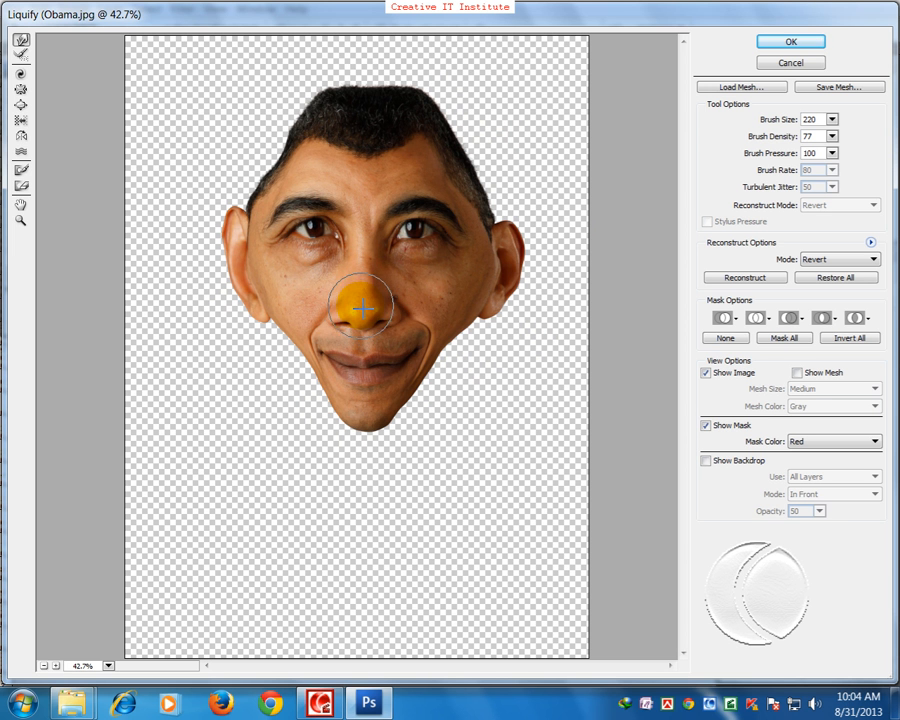
mouse_move(347, 315)
left_mouse_down()
mouse_move(321, 301)
mouse_move(367, 313)
left_mouse_up()
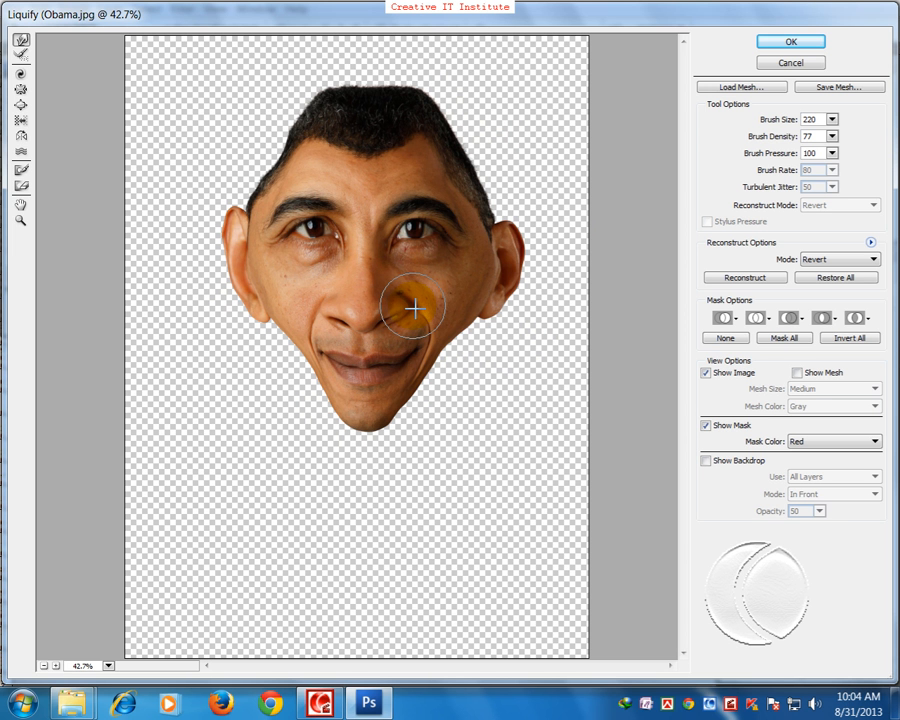
left_click(320, 318)
left_click_drag(319, 316, 321, 334)
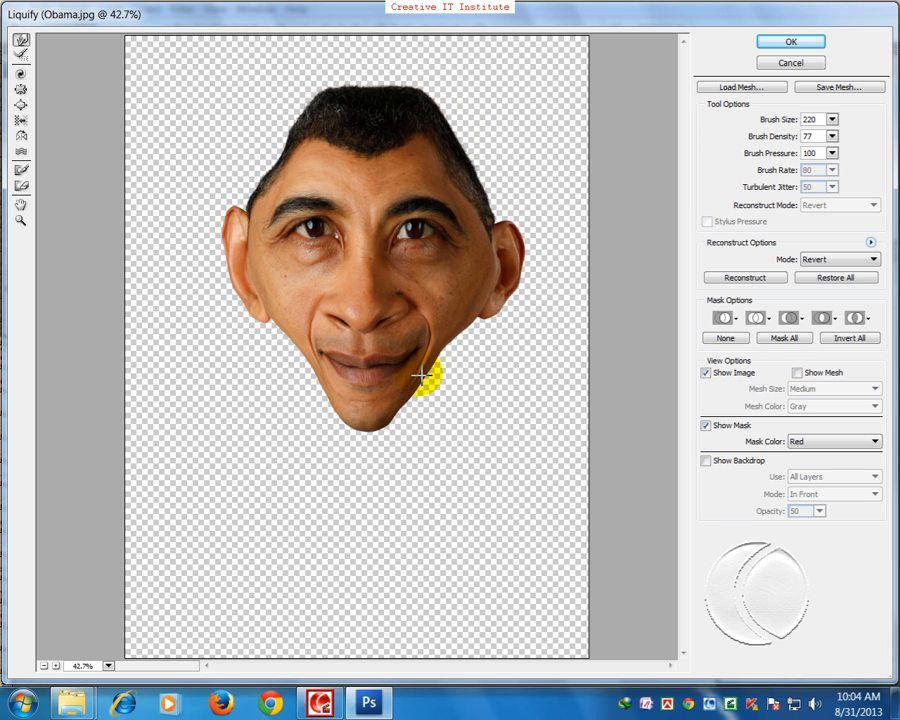
Enlarge the warp brush to 400 and nudge the tip of the chin upward
key("bracketright")
key("bracketright")
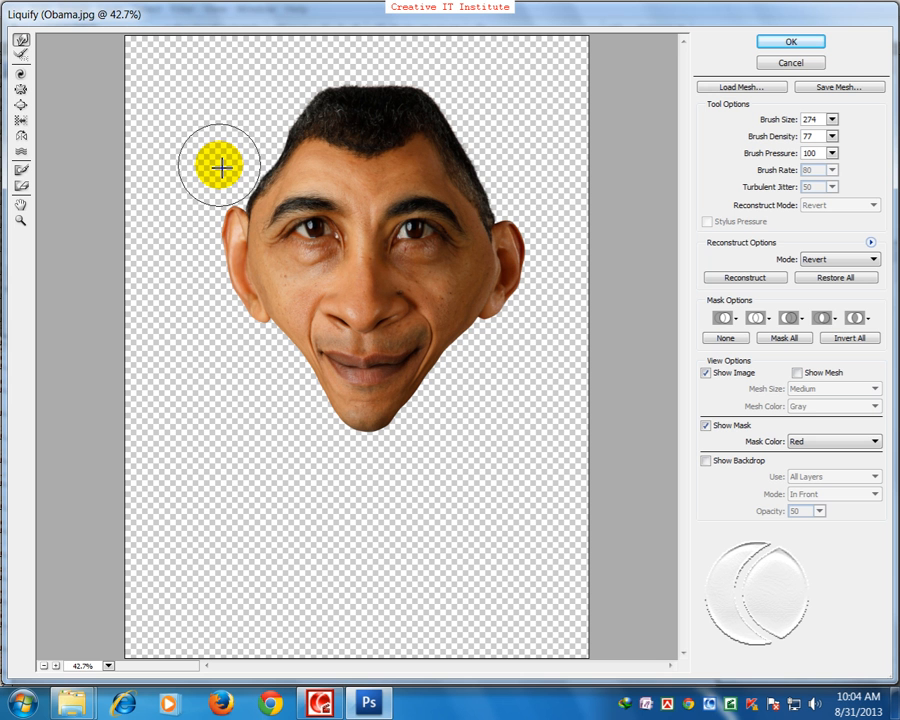
key("bracketright")
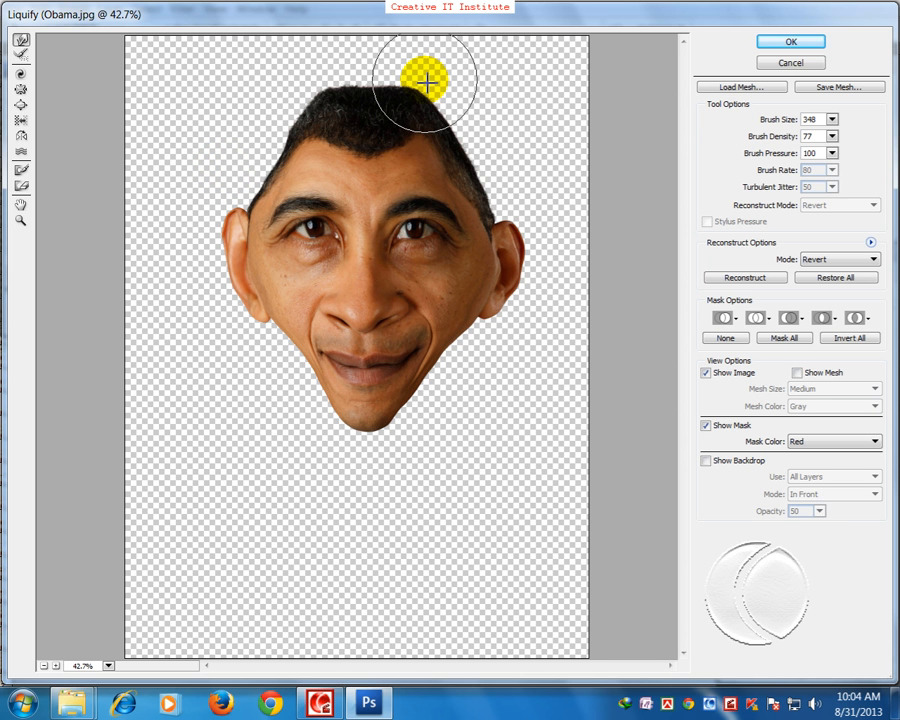
key("bracketright")
key("bracketright")
key("bracketright")
key("bracketright")
key("bracketright")
key("bracketright")
key("bracketright")
key("bracketright")
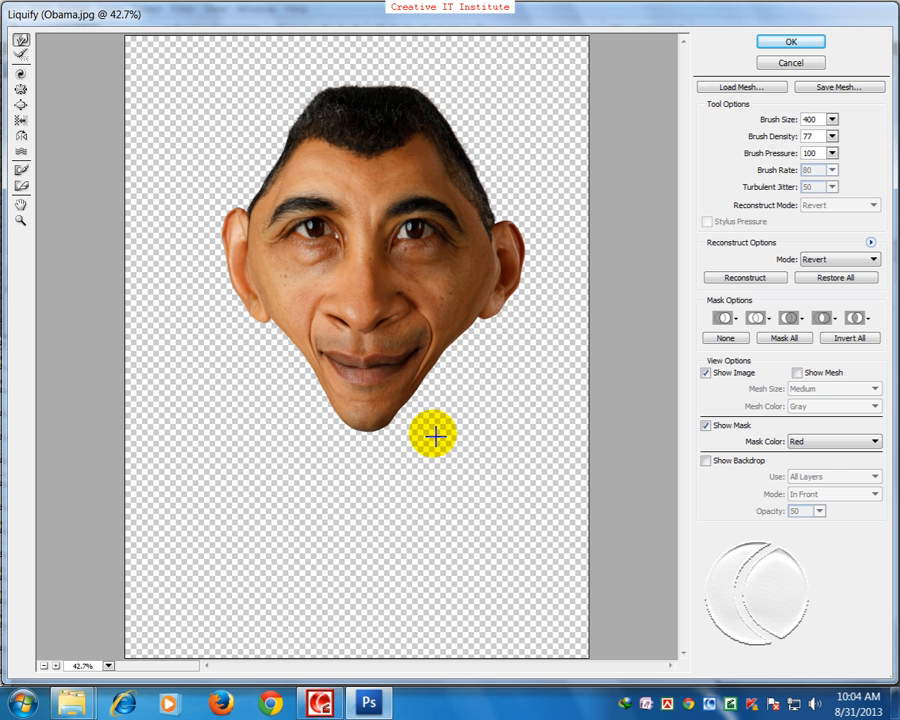
mouse_move(376, 437)
left_mouse_down()
mouse_move(414, 421)
mouse_move(334, 421)
mouse_move(361, 419)
mouse_move(373, 397)
mouse_move(374, 411)
mouse_move(386, 395)
mouse_move(370, 368)
mouse_move(329, 361)
mouse_move(369, 366)
left_mouse_up()
key("bracketright")
key("bracketright")
key("bracketright")
key("bracketright")
key("bracketright")
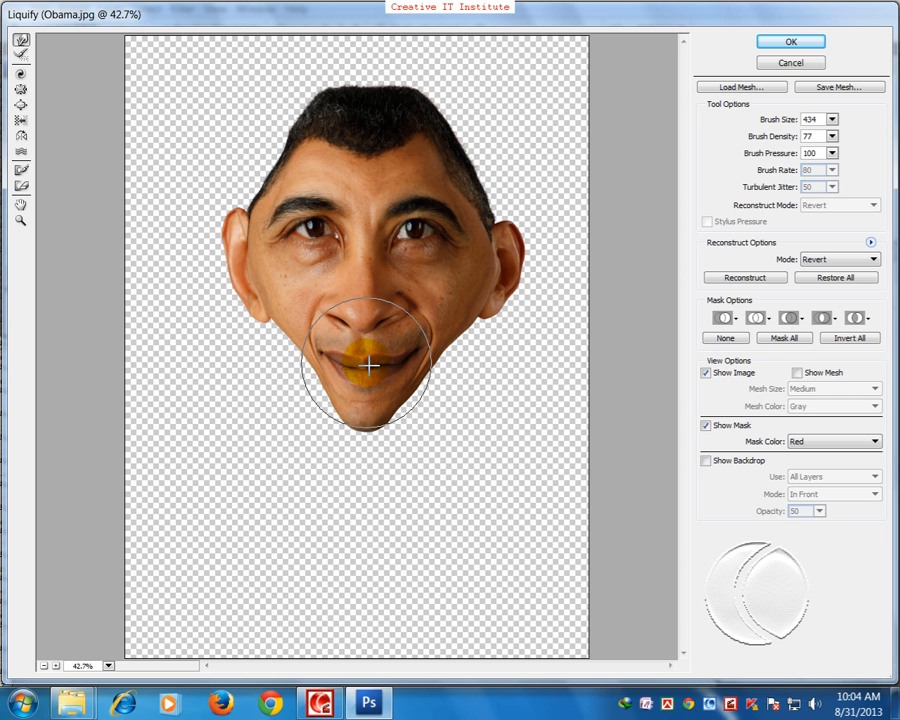
Reduce the warp brush to 318 and fine-tune the shape of the lips and lower face
key("bracketleft")
key("bracketleft")
key("bracketleft")
key("bracketleft")
key("bracketleft")
key("bracketleft")
key("bracketleft")
key("bracketleft")
key("bracketleft")
key("bracketleft")
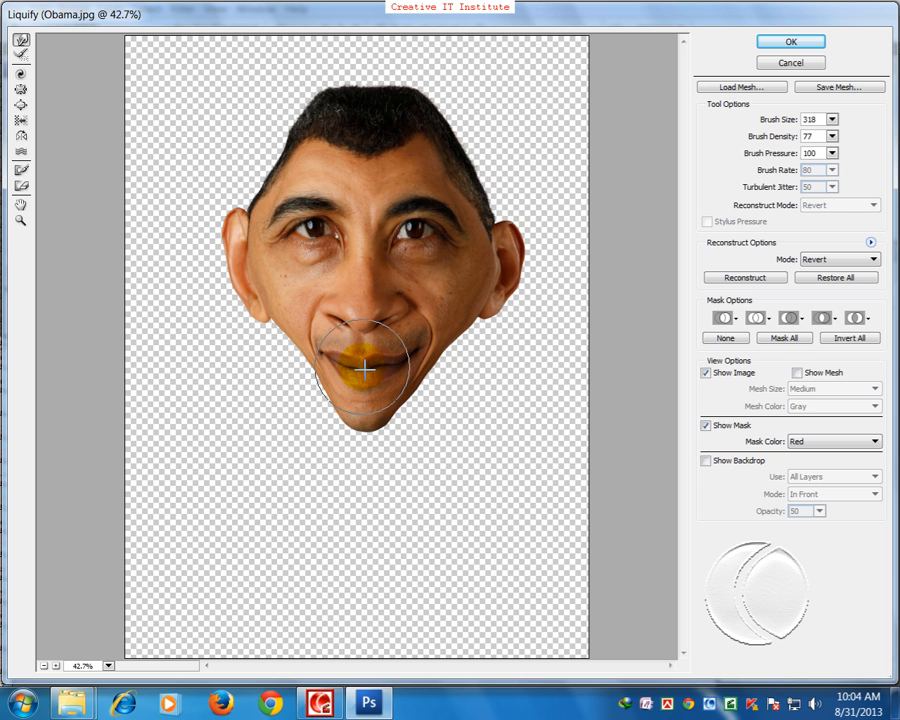
mouse_move(364, 370)
left_mouse_down()
mouse_move(318, 352)
mouse_move(438, 361)
mouse_move(339, 386)
mouse_move(338, 399)
mouse_move(366, 412)
left_mouse_up()
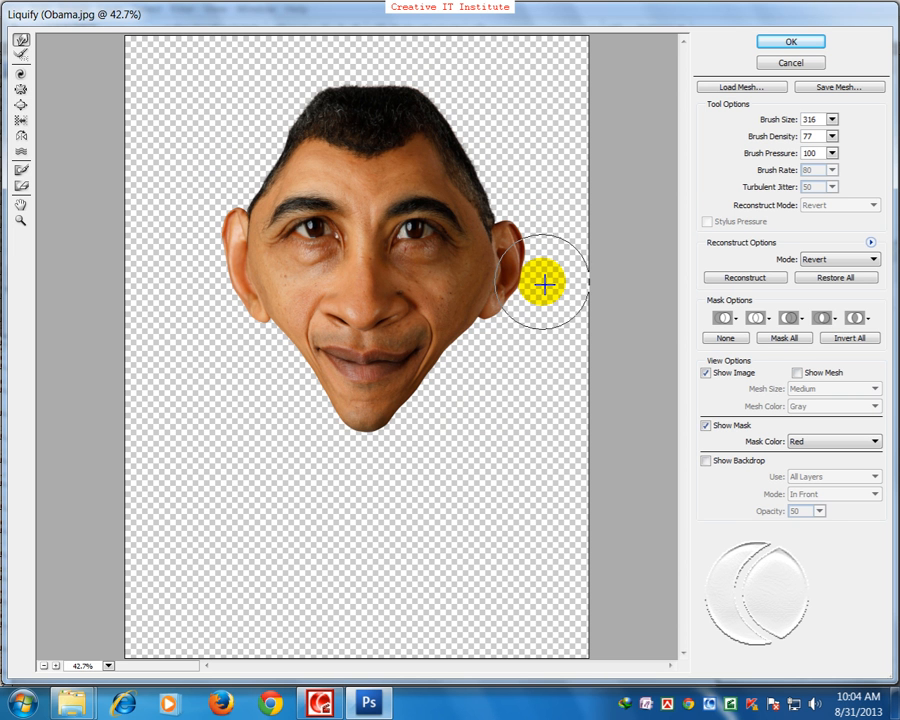
Touch up the eyebrow on the right side of the face with a 358 warp brush and apply the Liquify changes
key("bracketright")
left_click(413, 202)
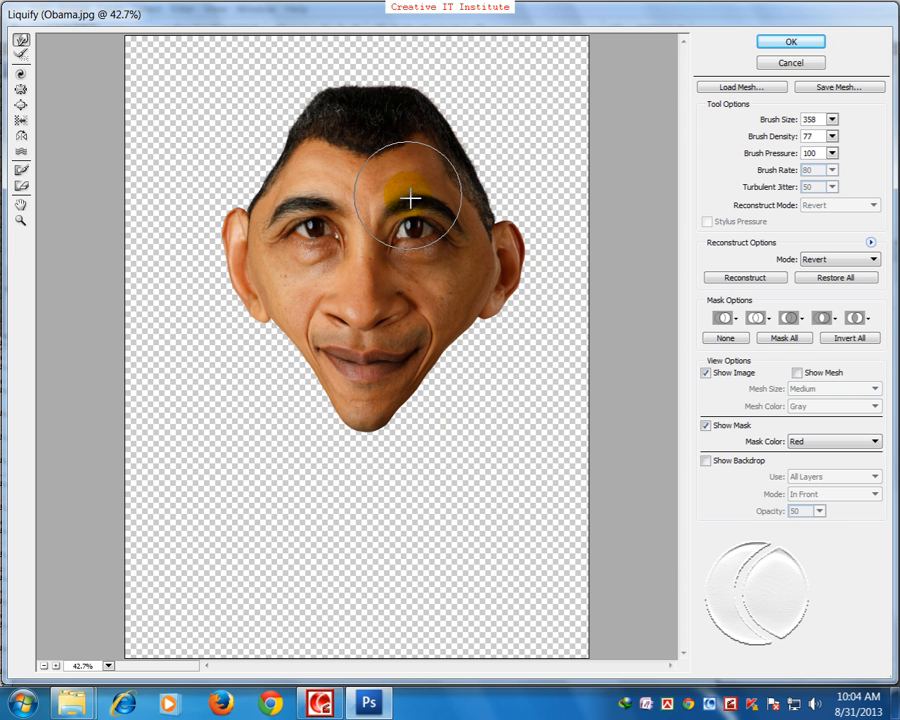
key("bracketright")
key("bracketright")
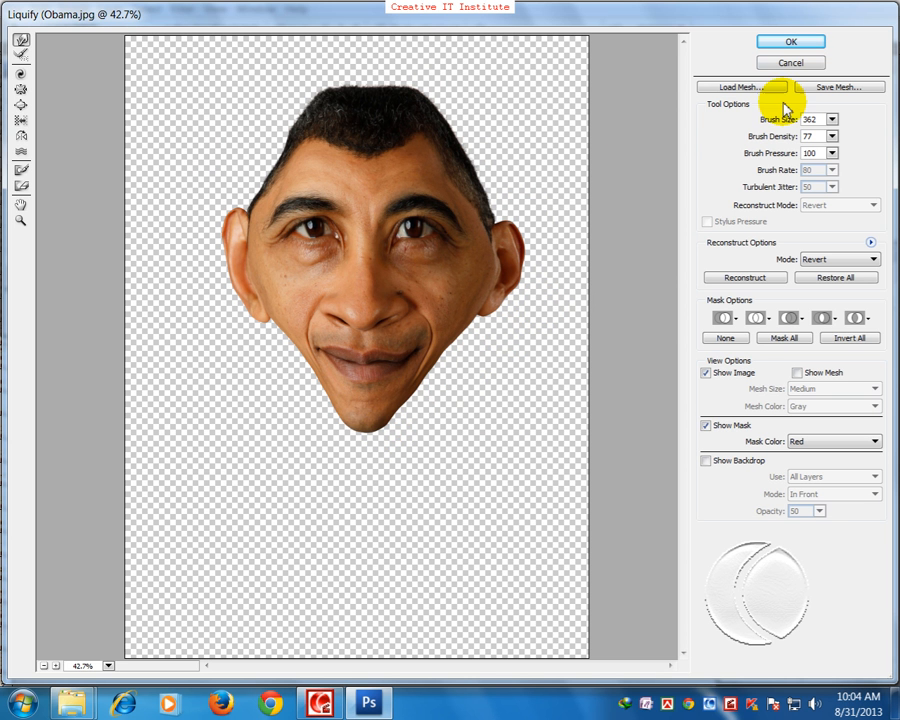
left_click(791, 44)
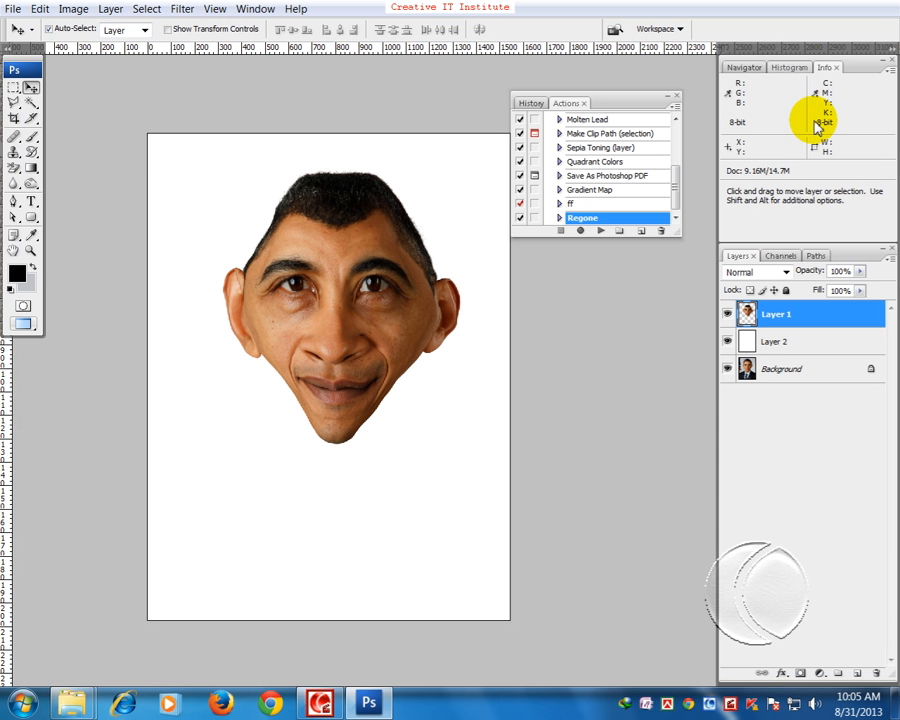
Move the caricature head lower on the white canvas and scale it up slightly
left_click_drag(293, 283, 333, 352)
key("ctrl+t")
left_click_drag(454, 484, 460, 487)
key("Return")
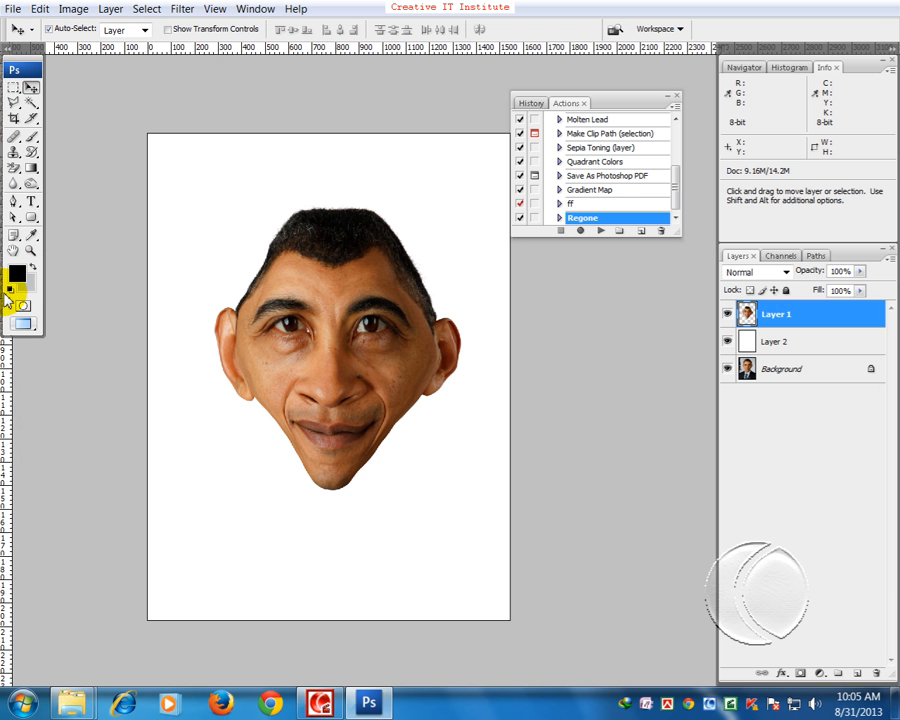
Open the Artistic filters for the head layer and preview Colored Pencil and Cutout at 50% zoom
left_click(184, 11)
mouse_move(190, 171)
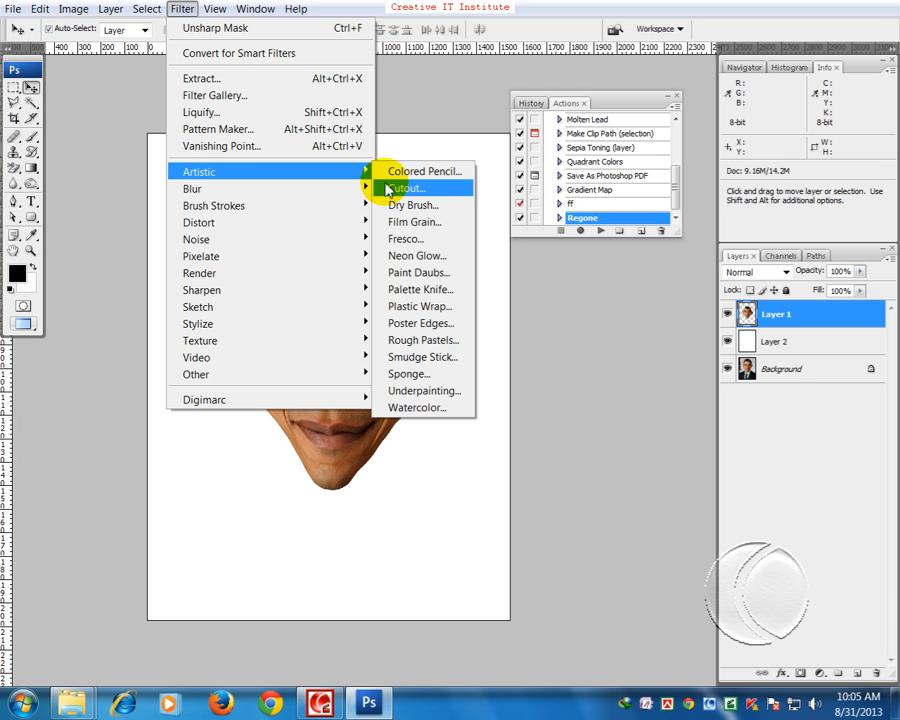
left_click(400, 172)
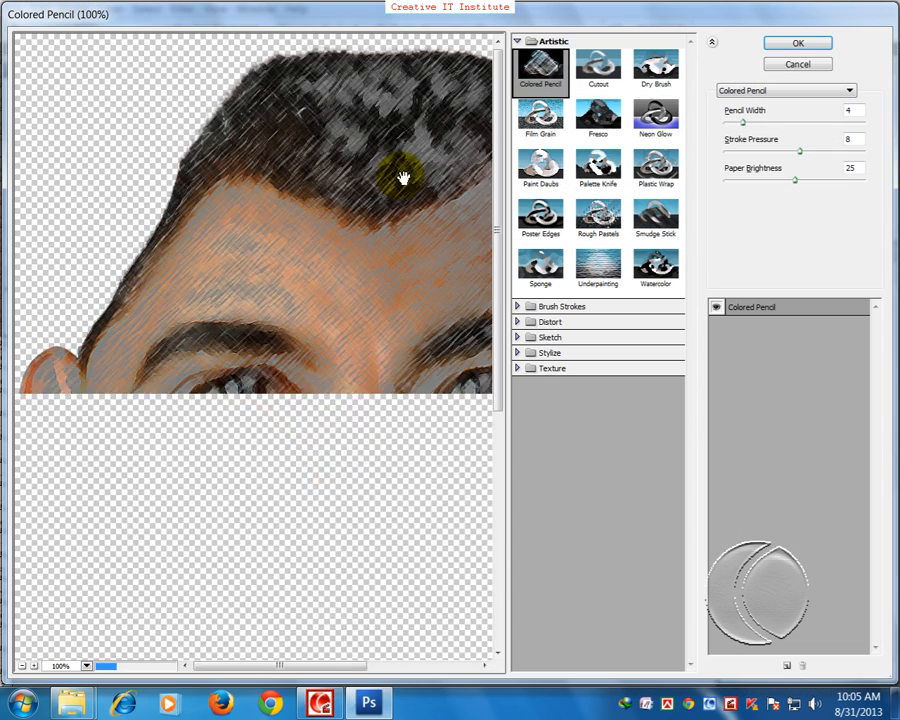
left_click_drag(288, 265, 115, 154)
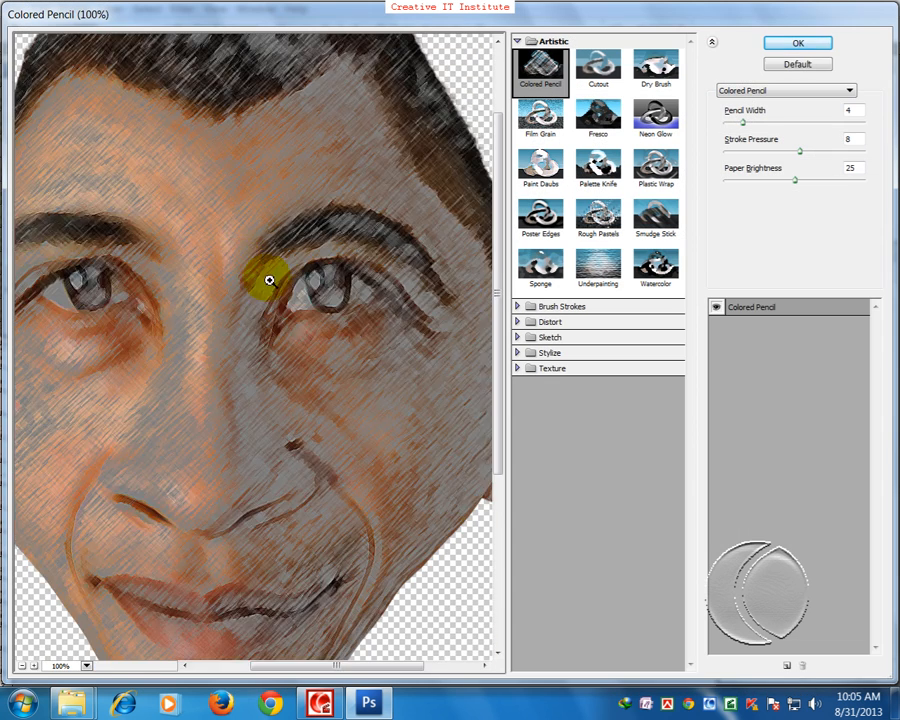
key("ctrl+minus")
key("ctrl+minus")
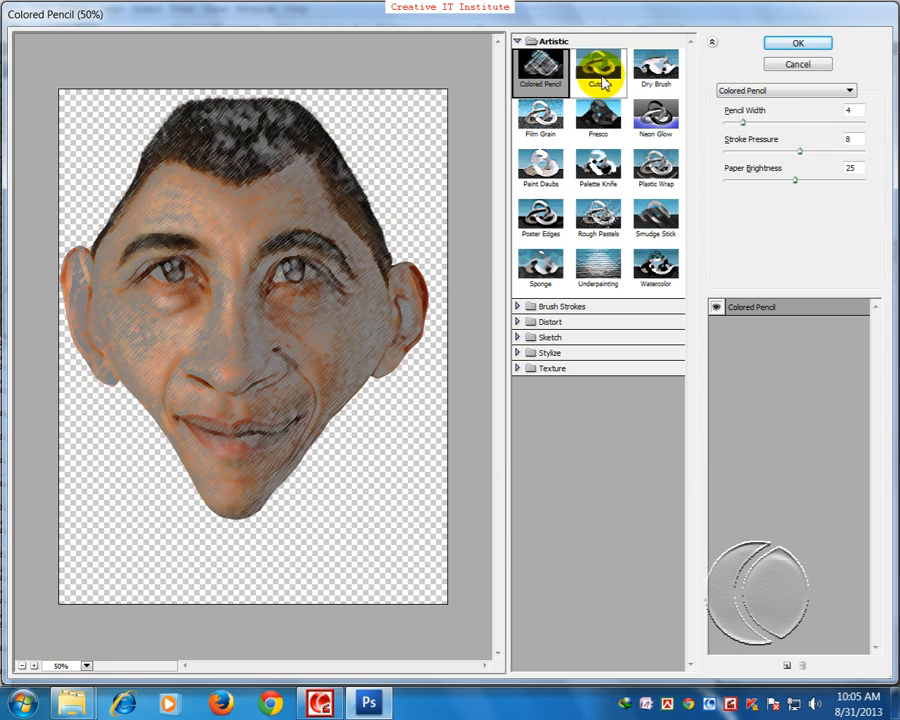
left_click(610, 72)
Apply Poster Edges to the head with edge thickness 9, a stronger edge intensity and posterization 5
left_click_drag(773, 124, 841, 127)
left_click(531, 222)
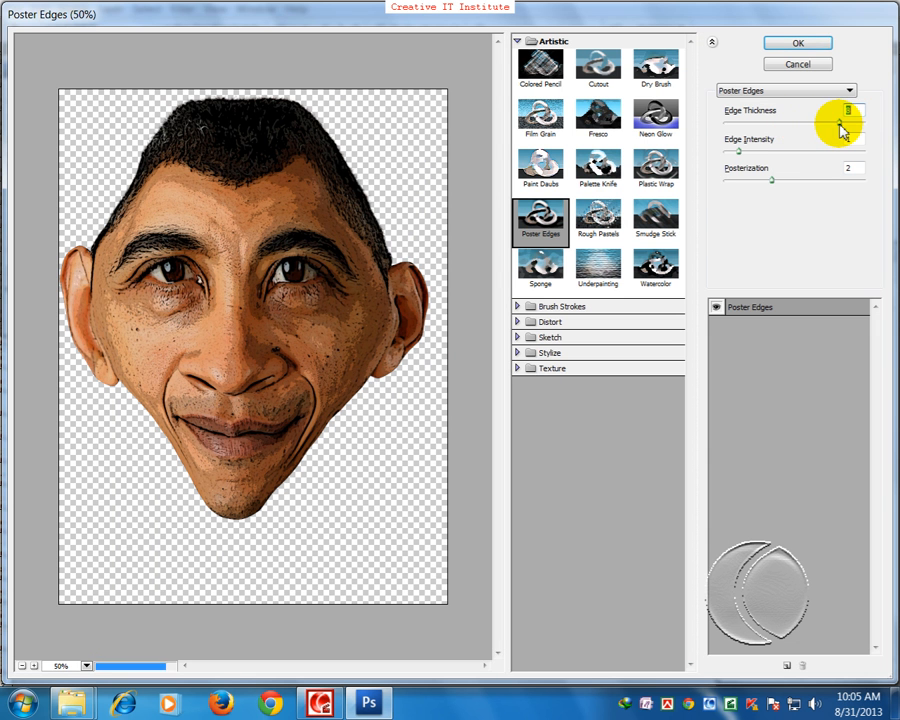
left_click_drag(840, 124, 867, 130)
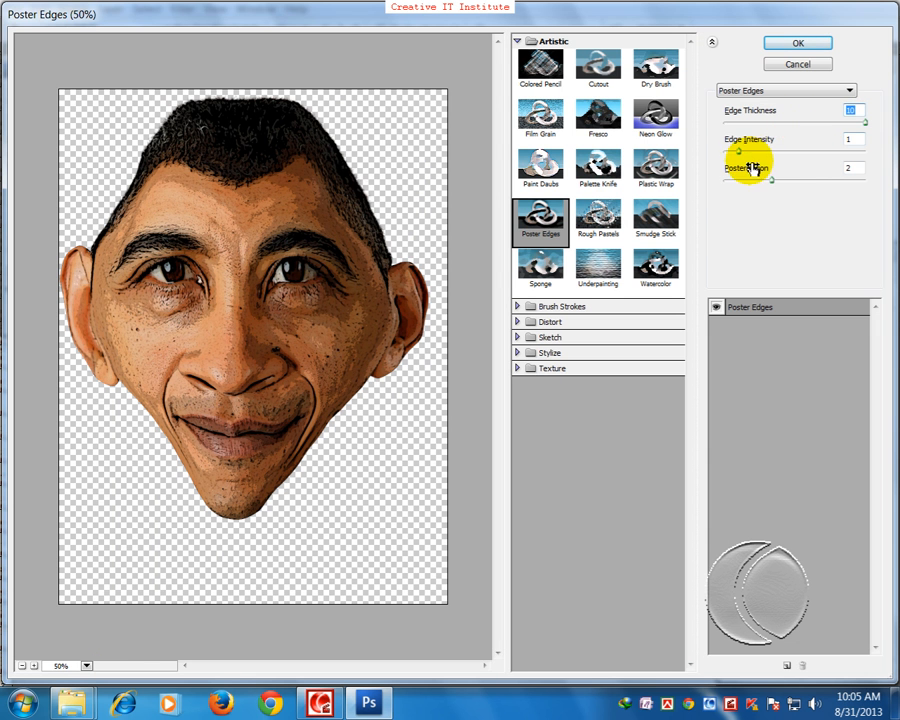
left_click_drag(745, 153, 832, 186)
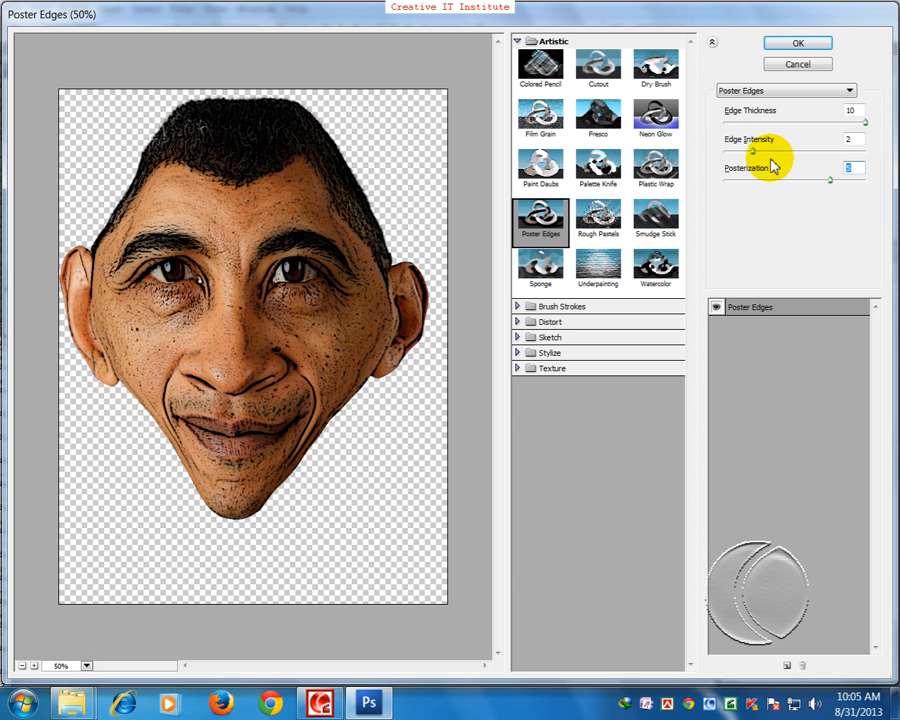
mouse_move(755, 153)
left_mouse_down()
mouse_move(808, 155)
mouse_move(766, 153)
left_mouse_up()
left_click_drag(864, 124, 849, 132)
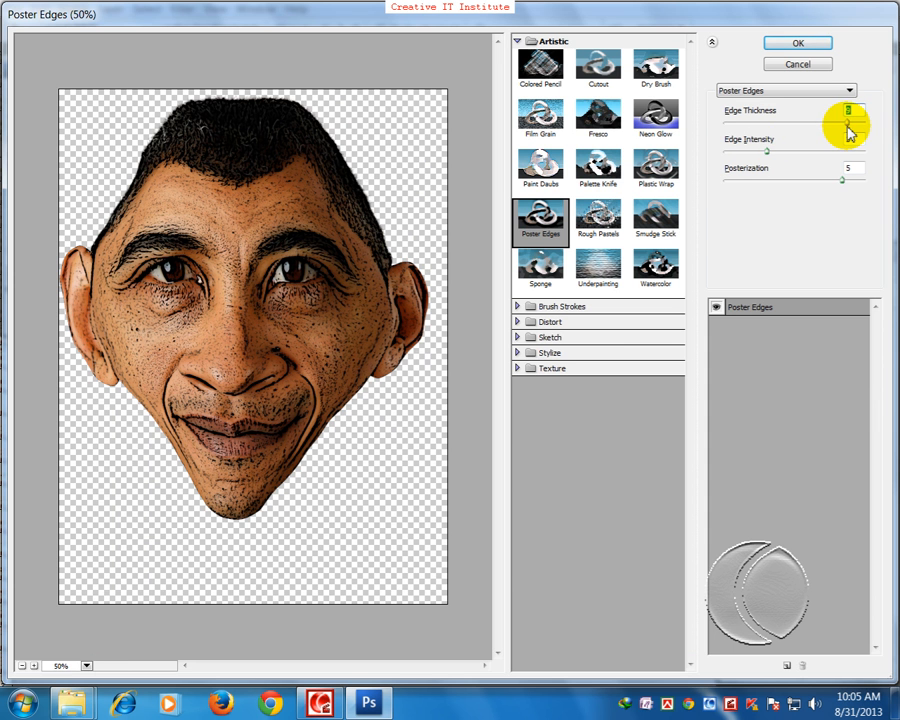
left_click(801, 43)
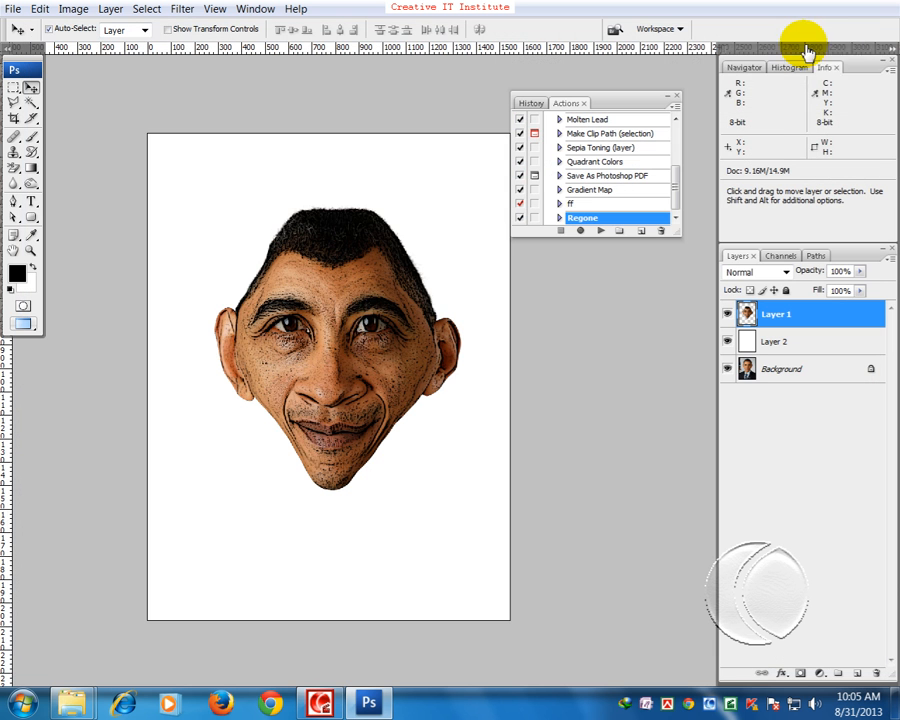
Copy the caricature head into the open photo of the man in the purple blazer as a new layer
left_click_drag(352, 315, 312, 383)
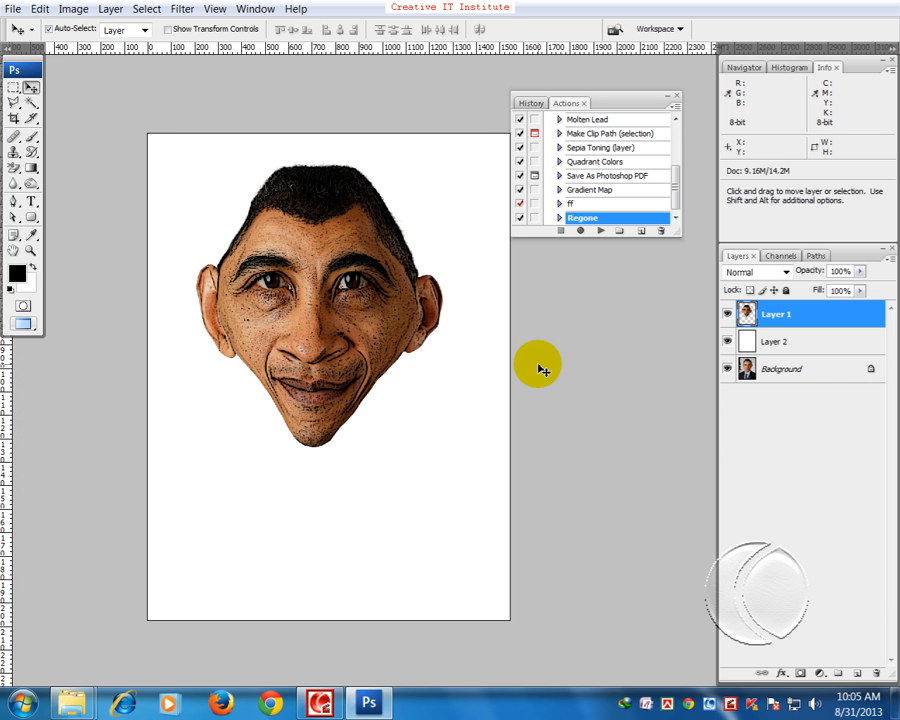
key("f")
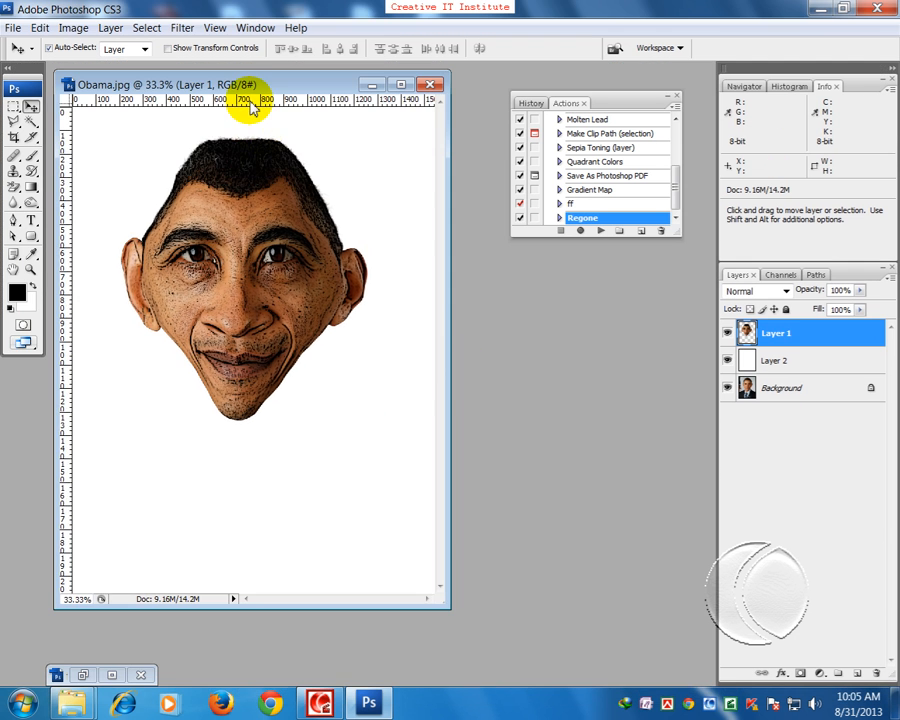
left_click_drag(245, 84, 456, 133)
left_click(72, 677)
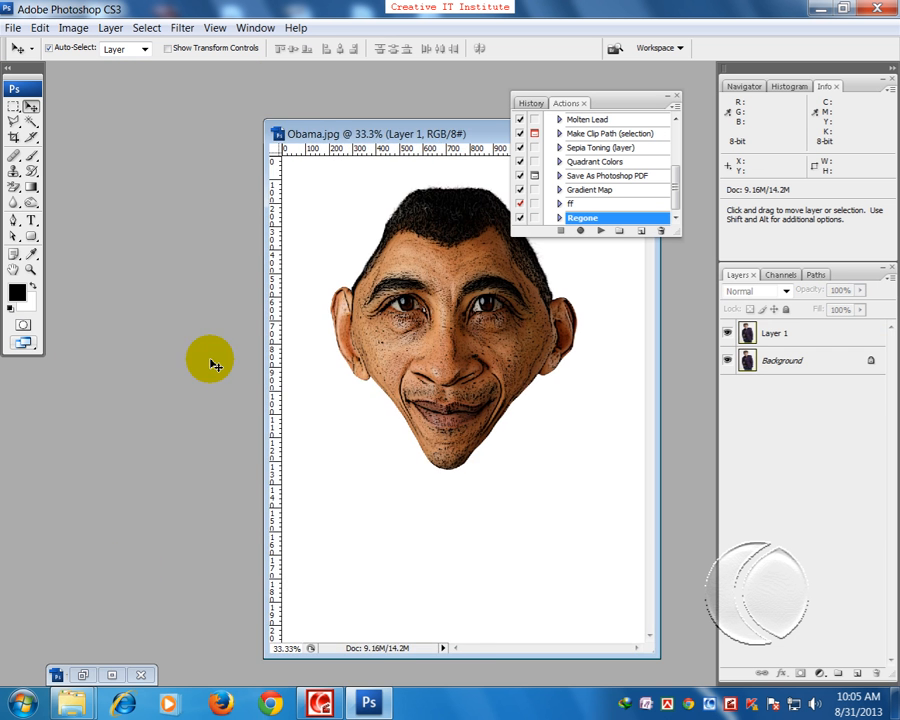
mouse_move(208, 356)
left_mouse_down()
mouse_move(544, 406)
mouse_move(466, 372)
mouse_move(241, 362)
mouse_move(200, 345)
left_mouse_up()
key("f")
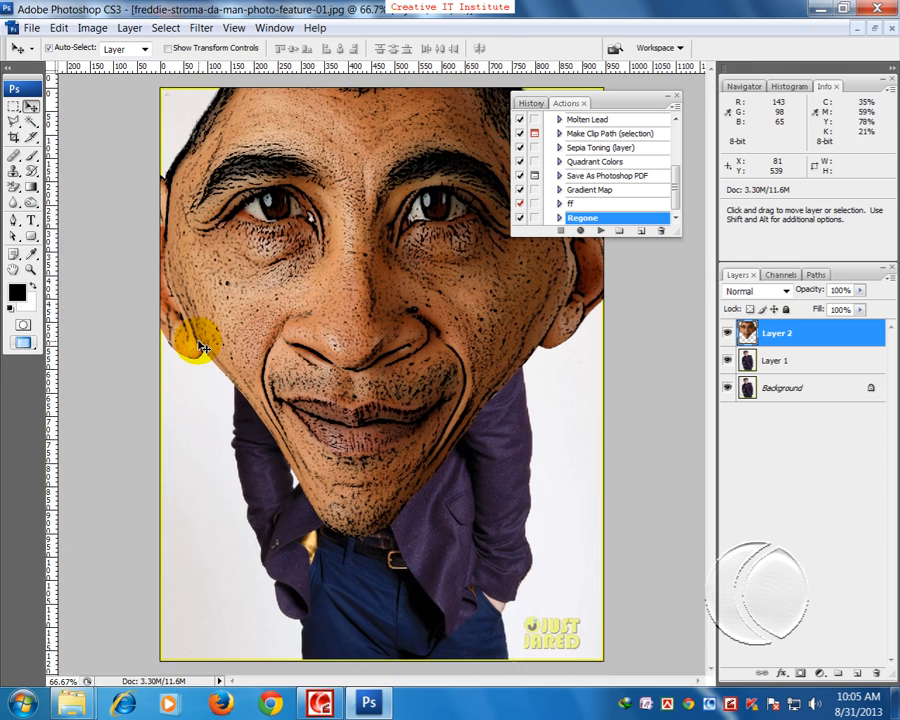
Scale the pasted head to 41.1%, rotate it -13.1° and place it over the man's head
key("f")
key("ctrl+minus")
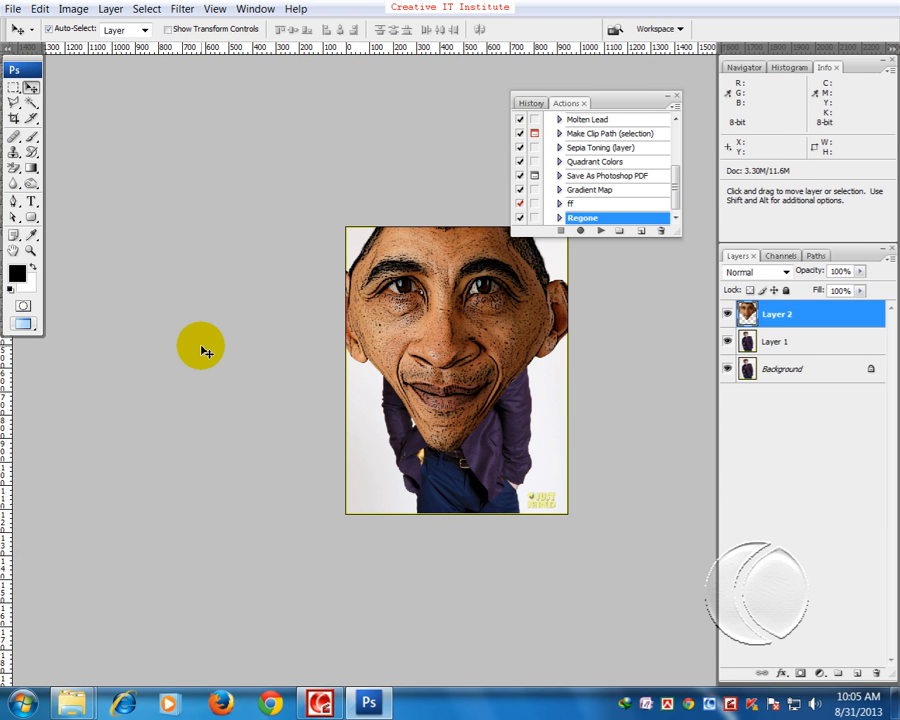
key("ctrl+t")
left_click_drag(329, 169, 373, 279)
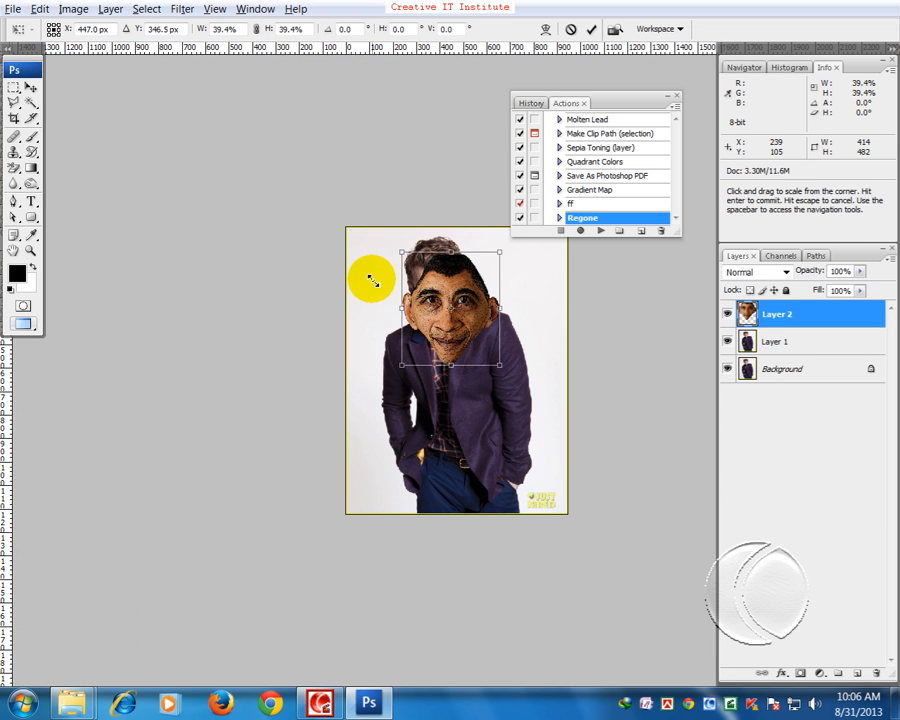
left_click_drag(466, 278, 453, 264)
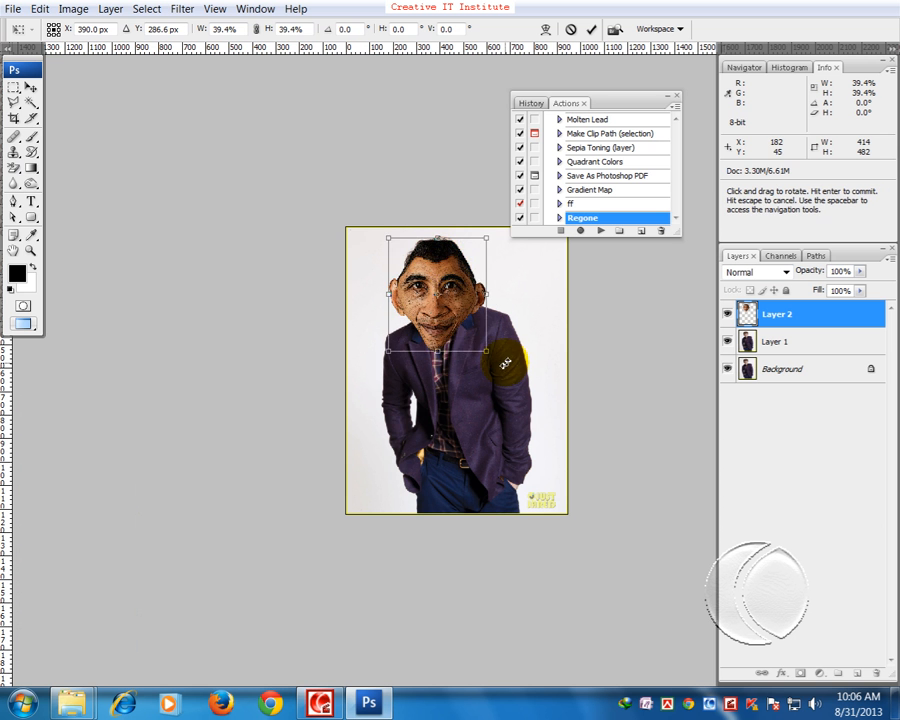
left_click_drag(505, 362, 516, 344)
left_click_drag(452, 330, 447, 317)
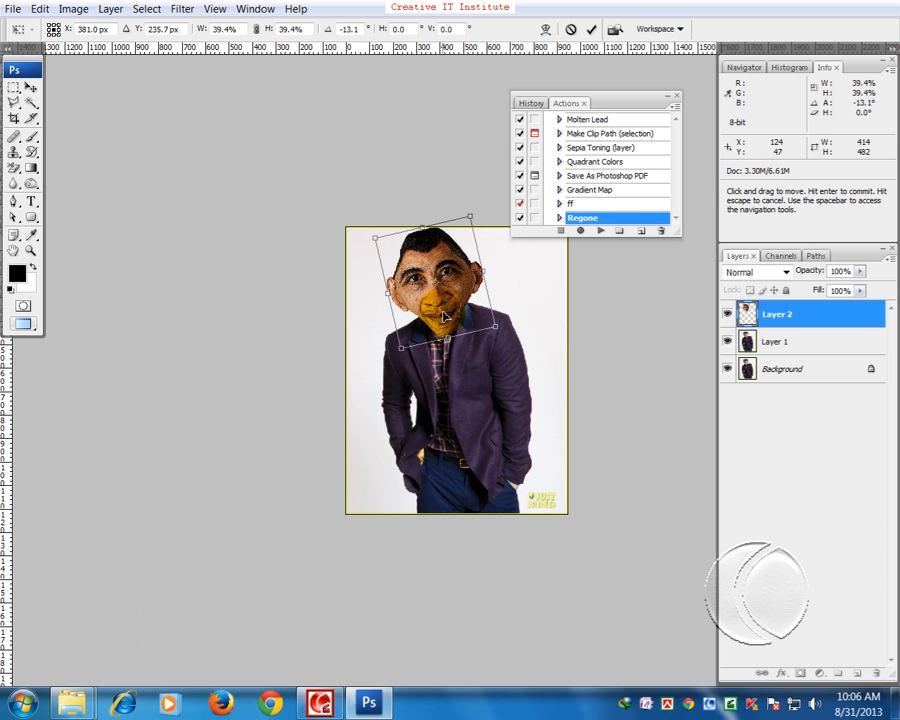
left_click_drag(401, 349, 400, 359)
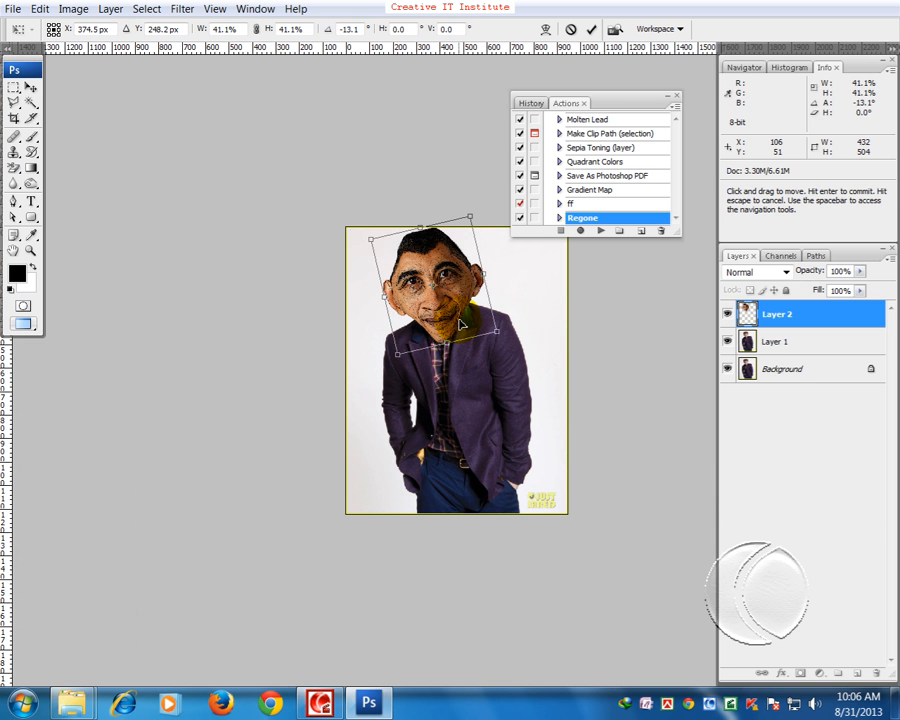
key("Return")
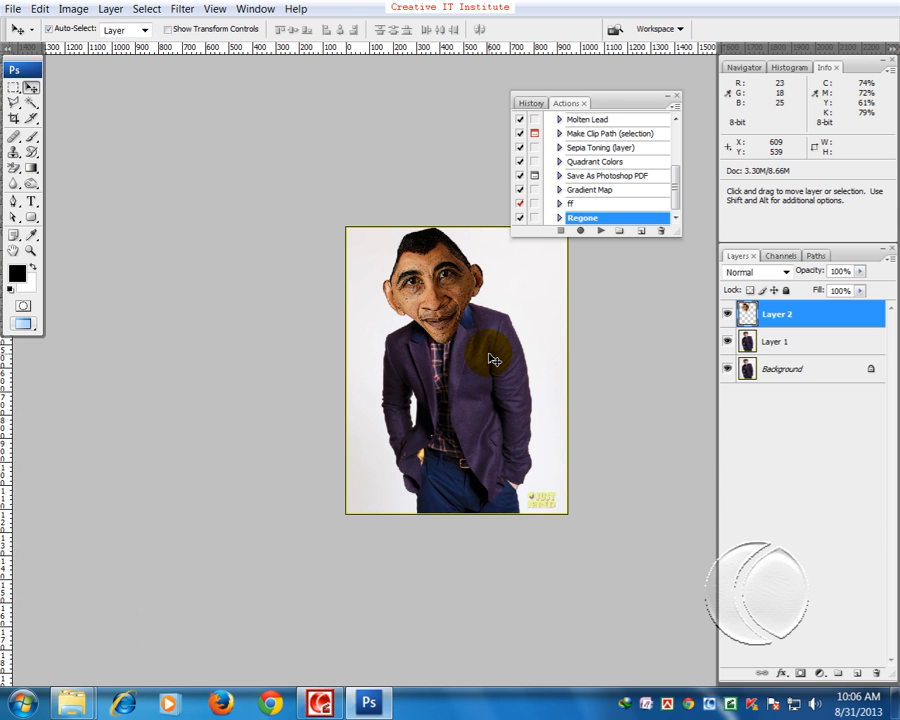
Rotate the caricature head by 4.0° and reposition it over the neck of the purple blazer
scroll(490, 358, "up", 1)
left_click_drag(484, 336, 356, 324)
left_click_drag(350, 280, 352, 273)
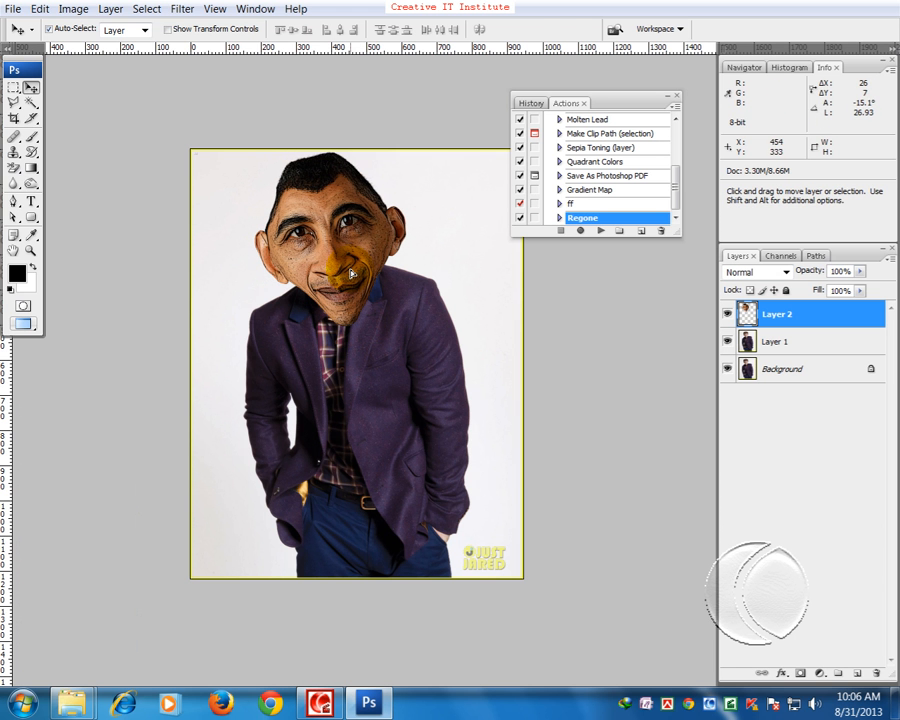
key("ctrl+t")
left_click_drag(423, 345, 411, 348)
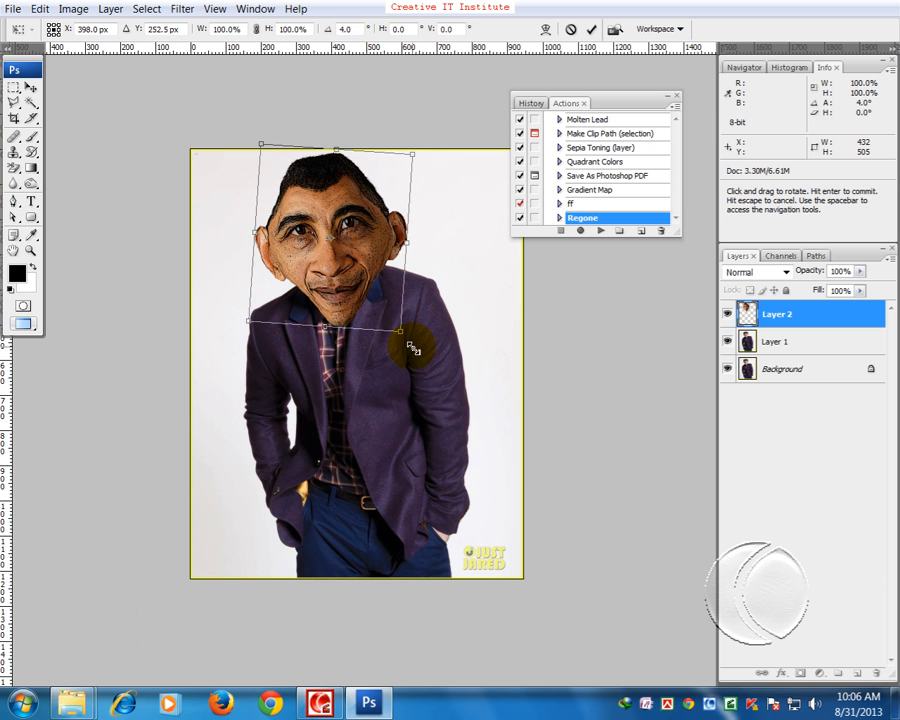
double_click(352, 266)
left_click_drag(352, 266, 341, 250)
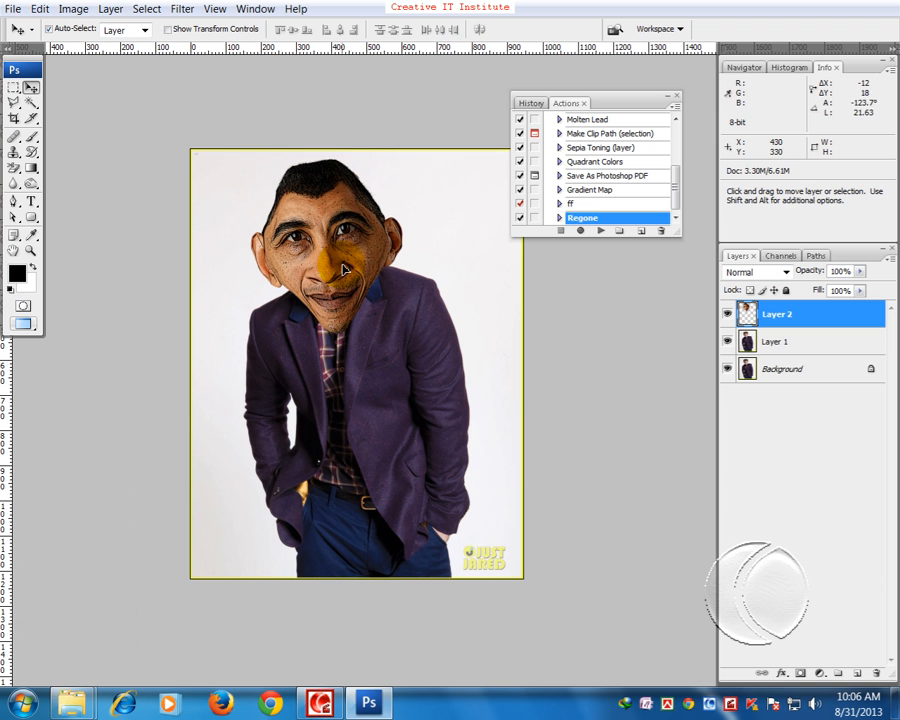
Scale Layer 1 with the man's body to 86.8% and place it against the canvas's lower edge
left_click(752, 342)
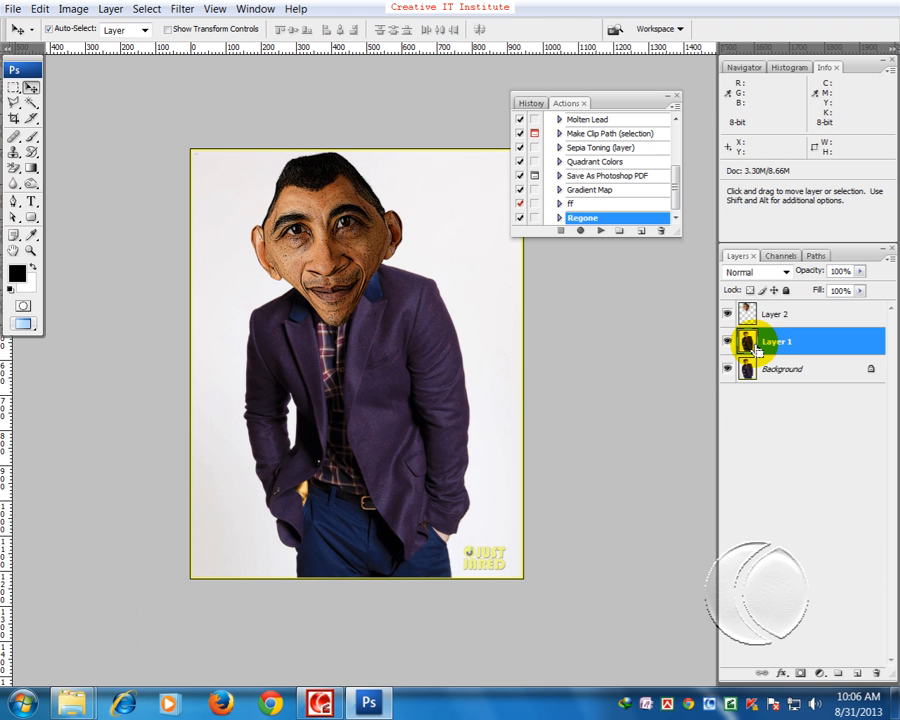
key("ctrl+t")
left_click_drag(192, 154, 198, 200)
left_click_drag(337, 390, 339, 420)
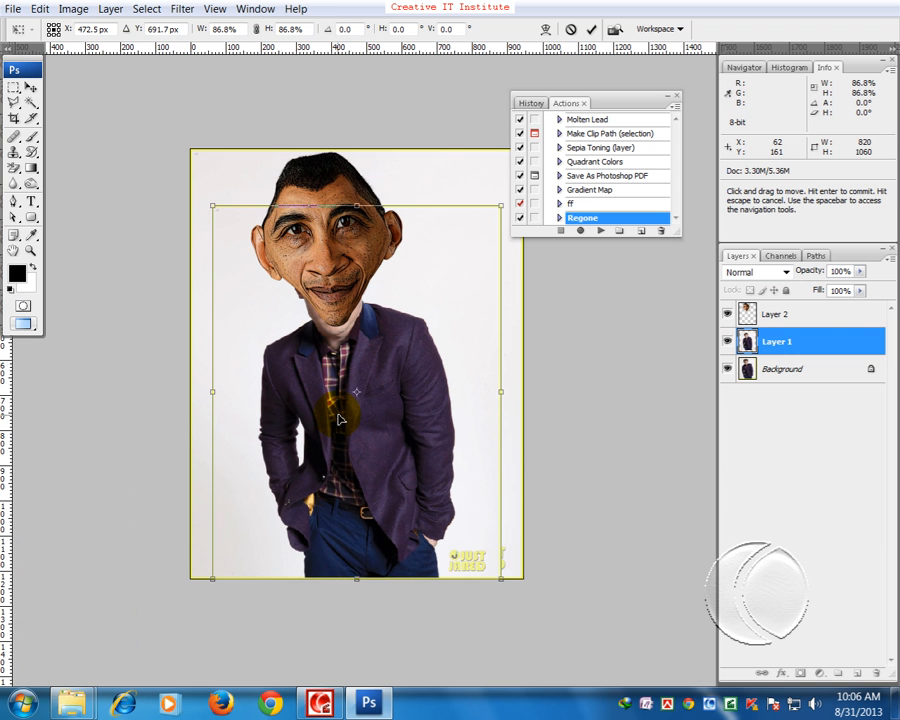
key("Return")
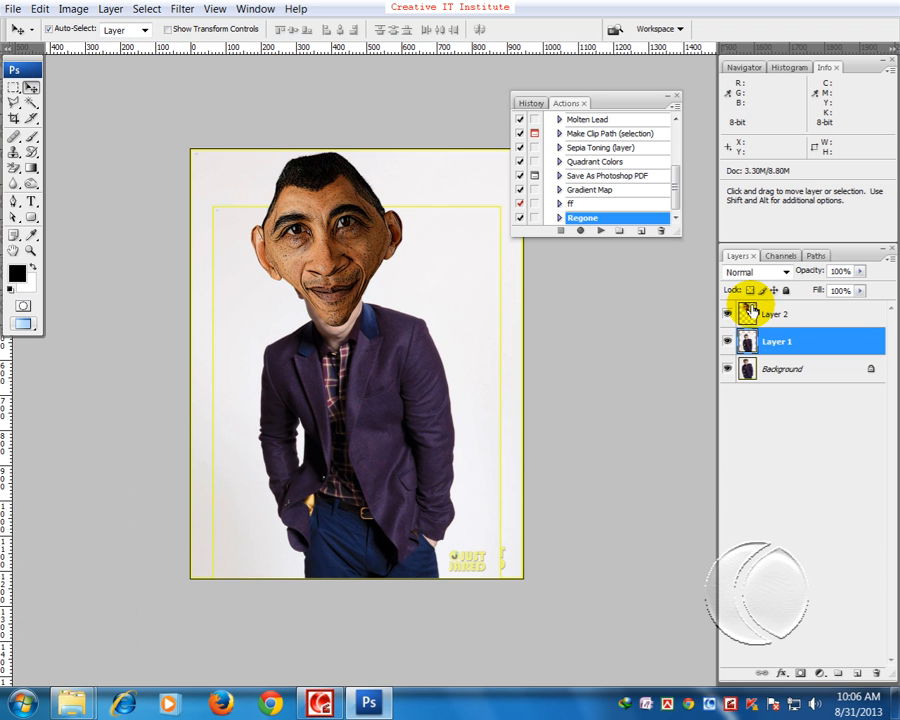
Lower the caricature head onto the collar of the scaled body and fill the Background layer with white
left_click(748, 316)
left_click_drag(343, 234, 350, 260)
left_click_drag(780, 366, 330, 428)
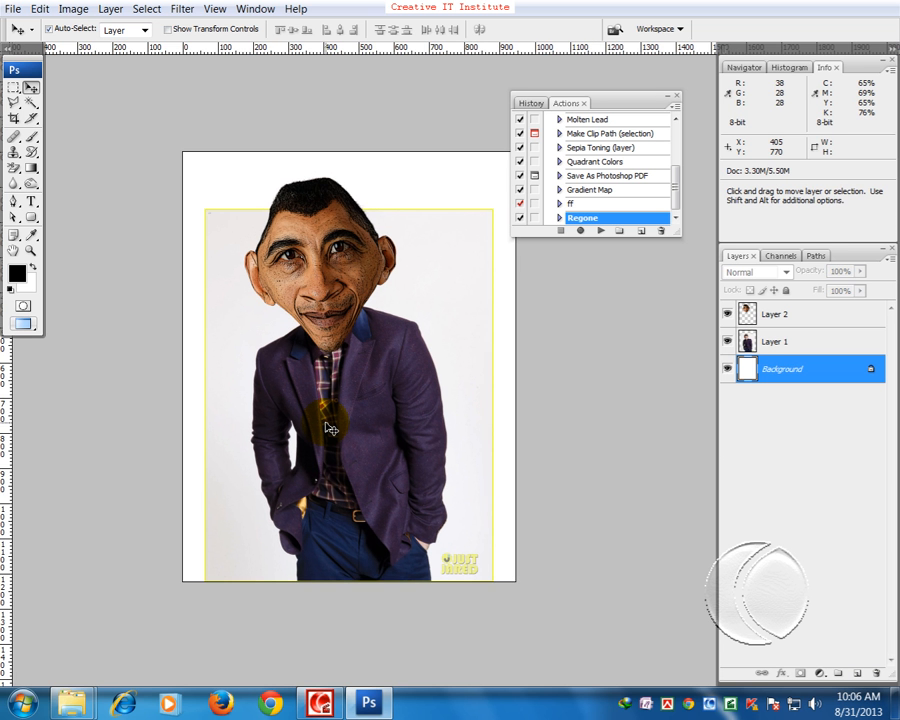
left_click_drag(367, 393, 375, 411)
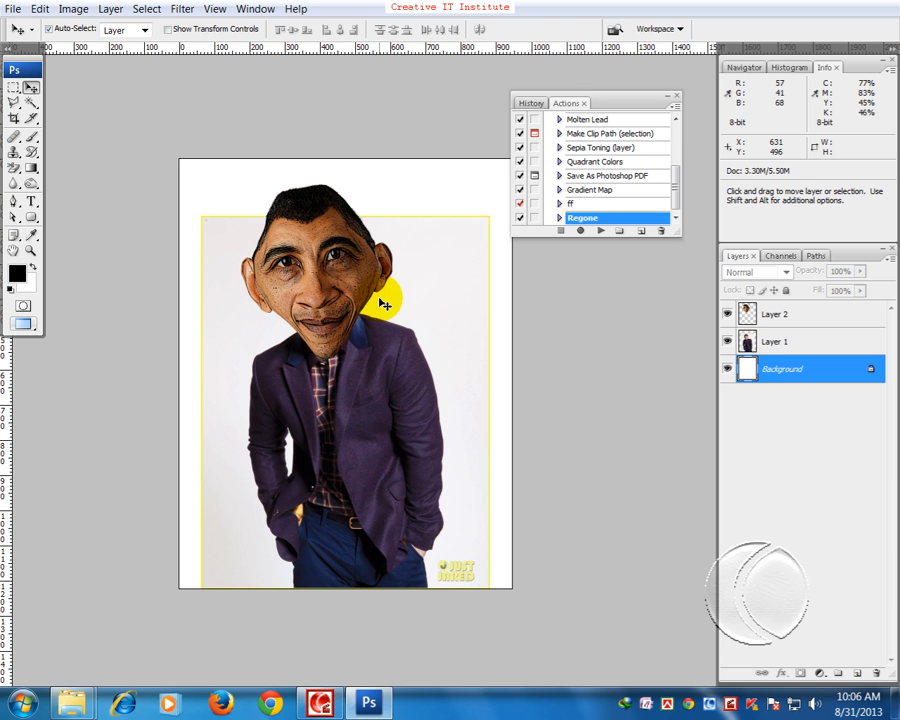
left_click(343, 298)
left_click_drag(343, 298, 350, 343)
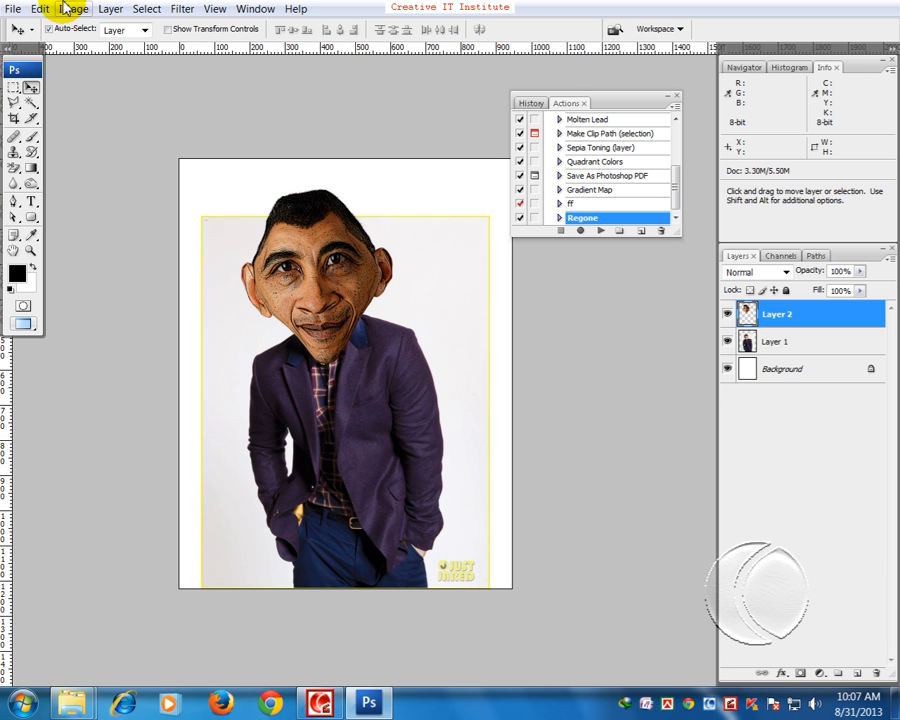
left_click(183, 12)
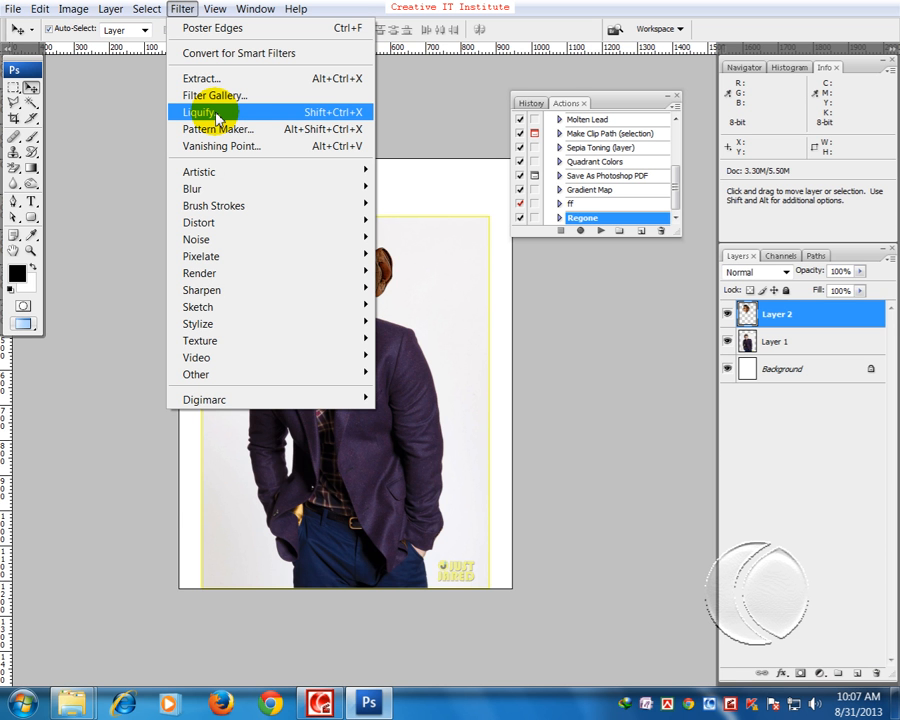
left_click(533, 615)
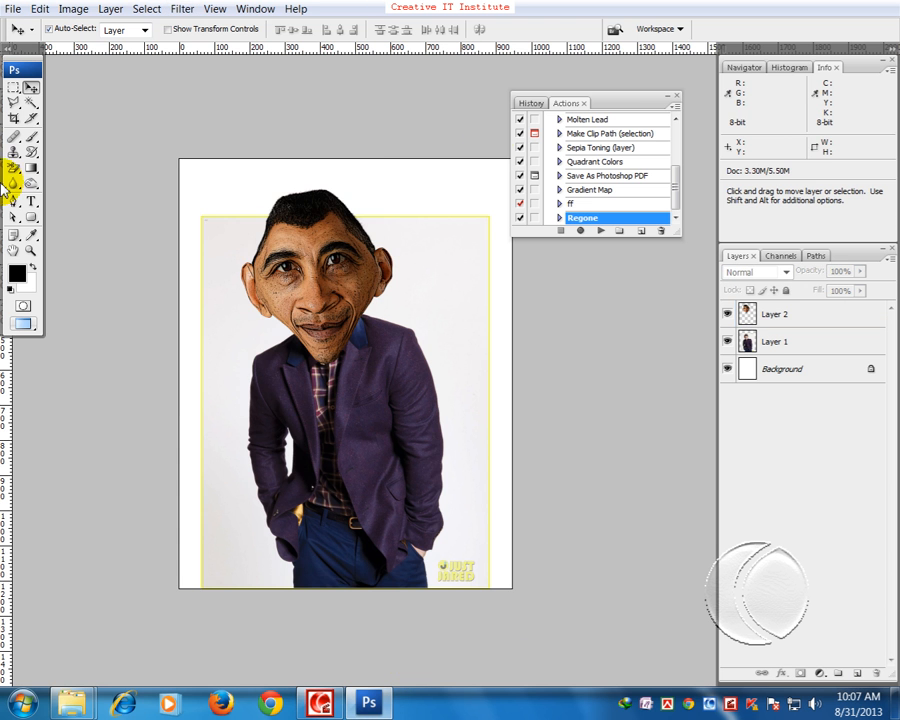
left_click(320, 703)
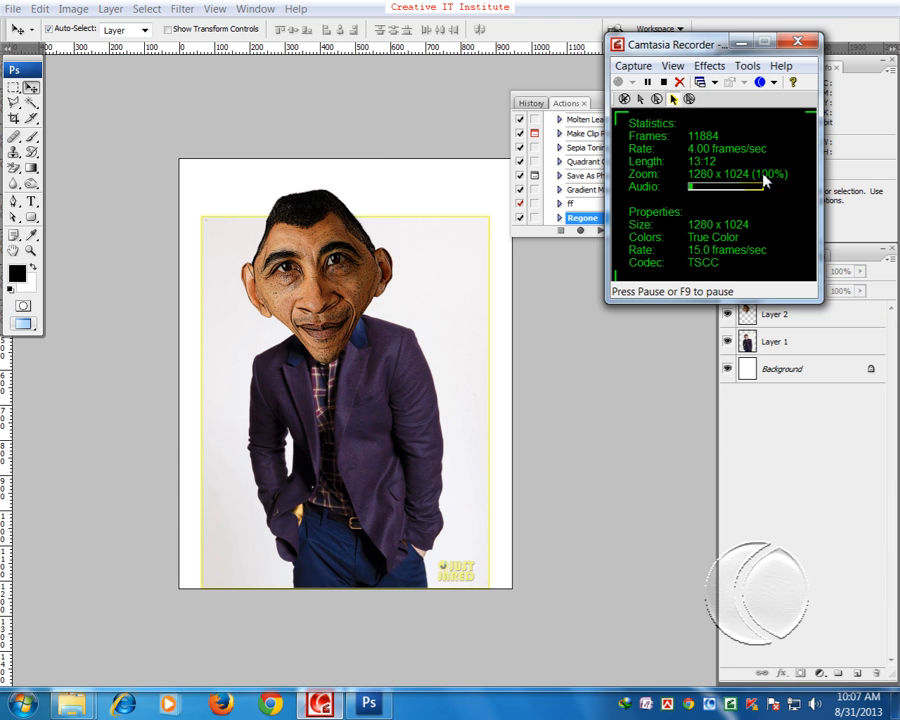
left_click(662, 81)
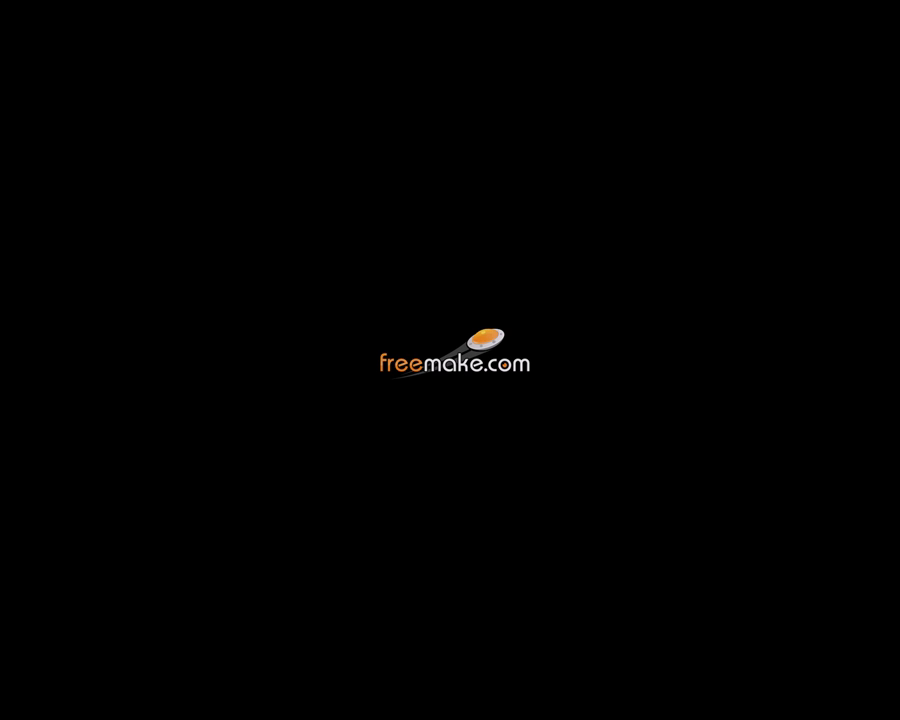